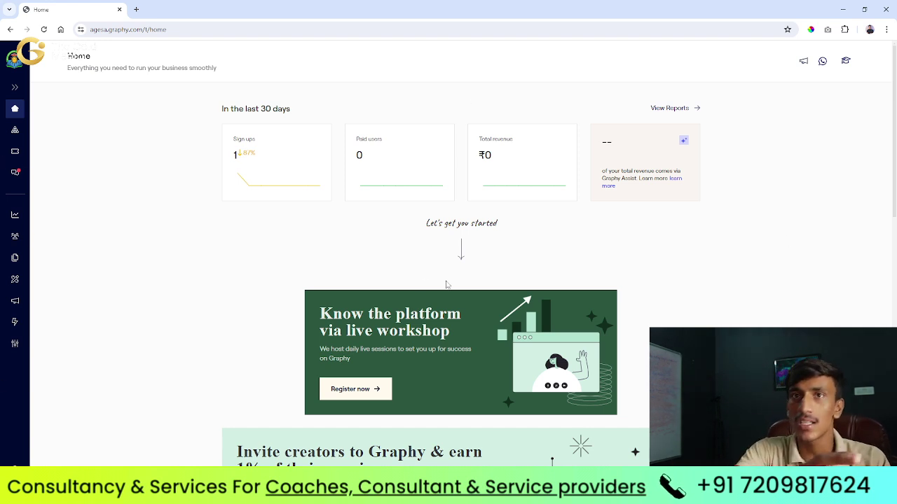
# Step: Open the Courses list under Products and start creating a new course
pyautogui.click(18, 93)
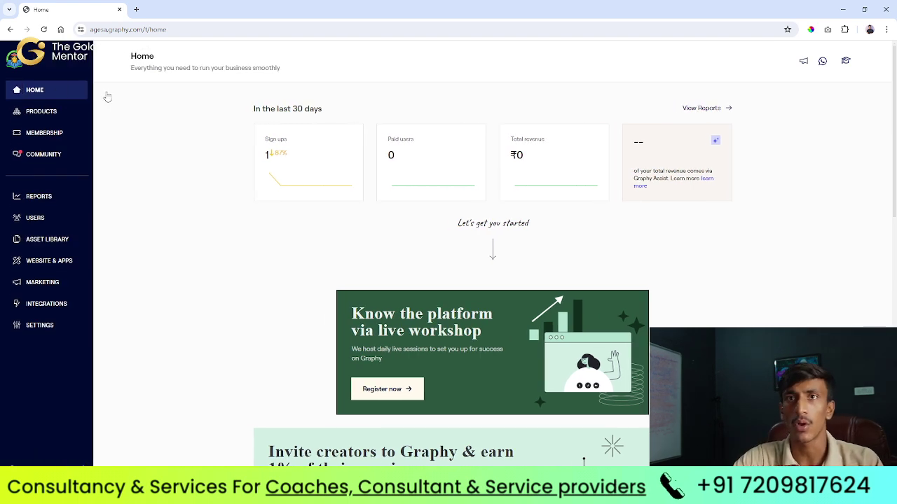
pyautogui.moveTo(269, 141); pyautogui.dragTo(456, 160)
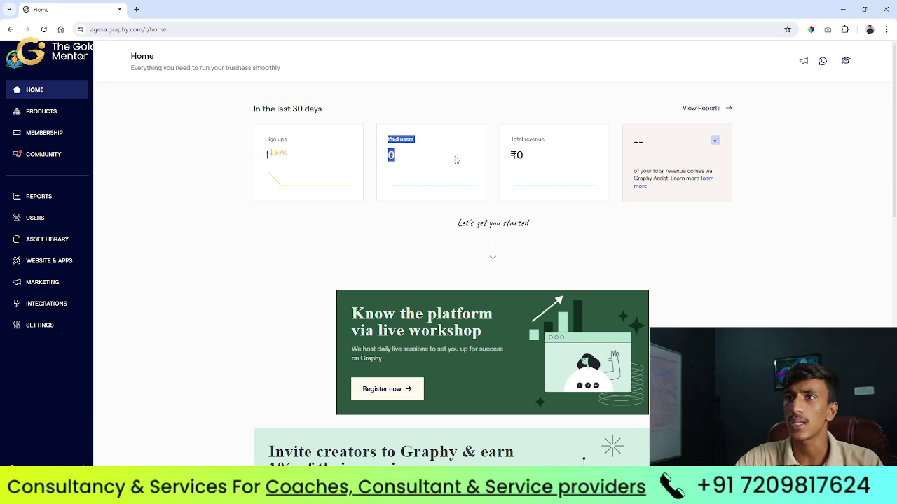
pyautogui.moveTo(523, 140); pyautogui.dragTo(541, 141)
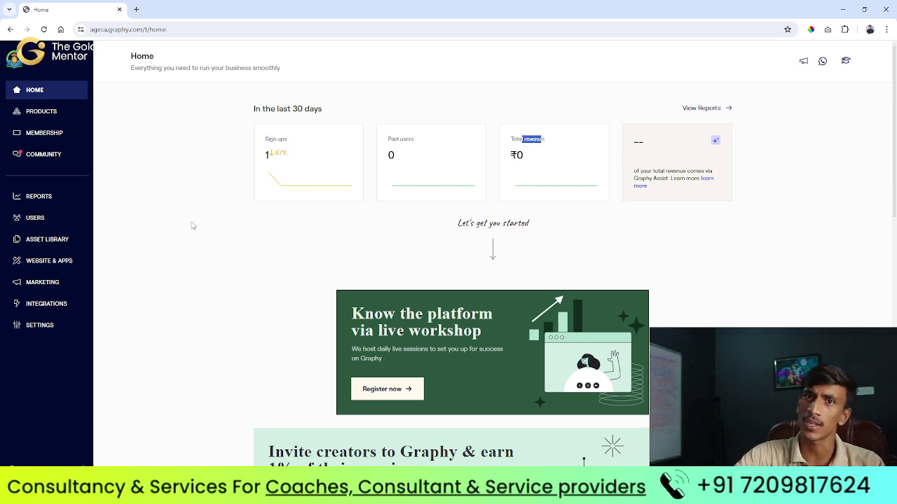
pyautogui.click(28, 110)
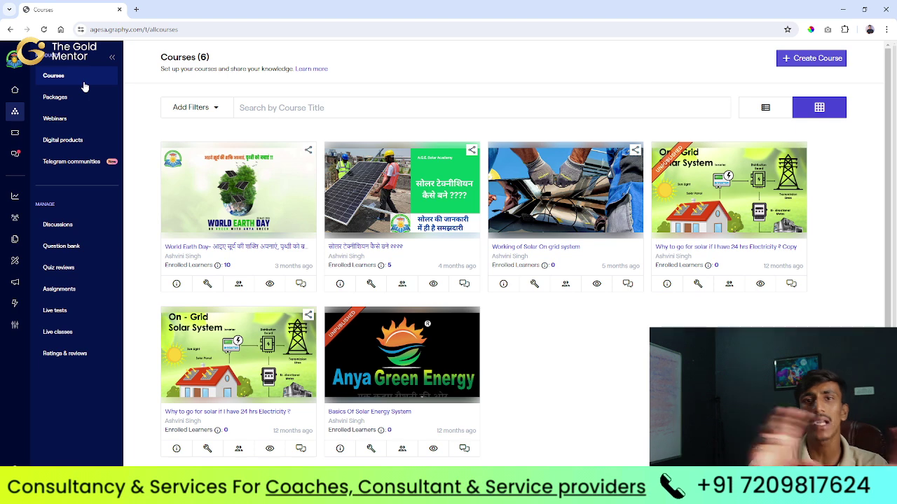
pyautogui.click(806, 60)
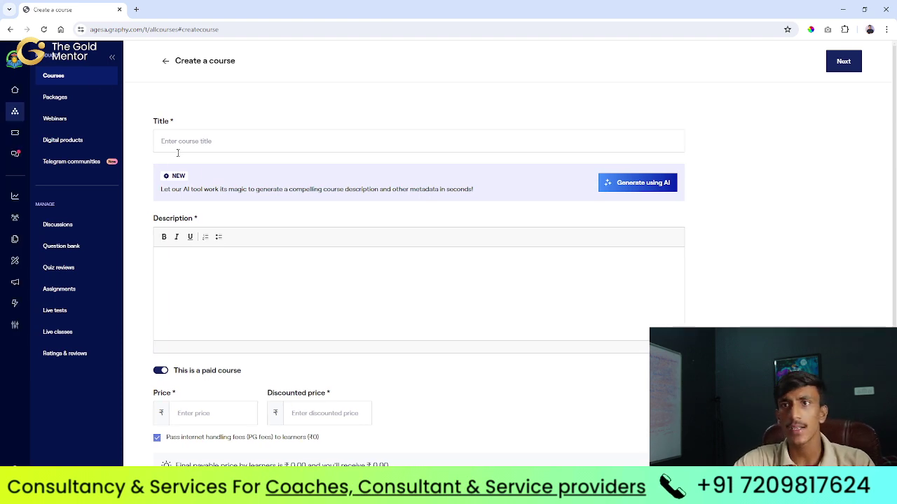
# Step: Title the new course "marketing" and enter "test" as its description
pyautogui.click(178, 151)
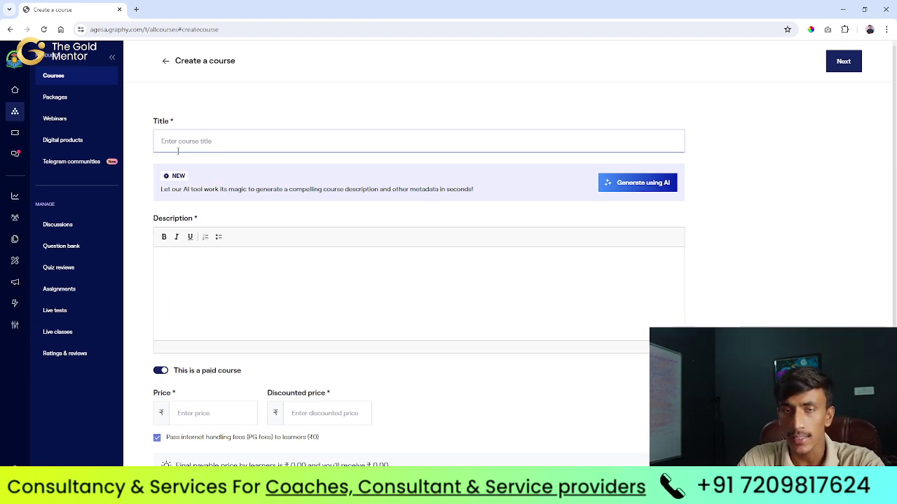
pyautogui.write('marketing')
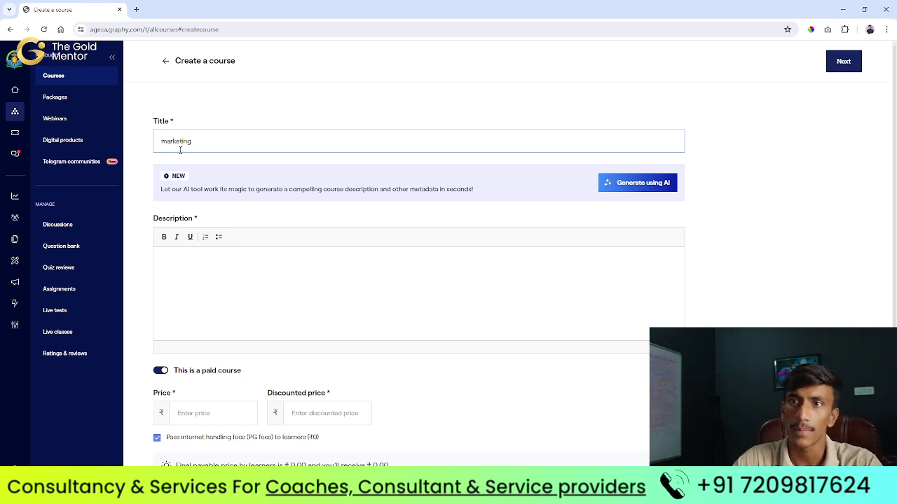
pyautogui.doubleClick(181, 150)
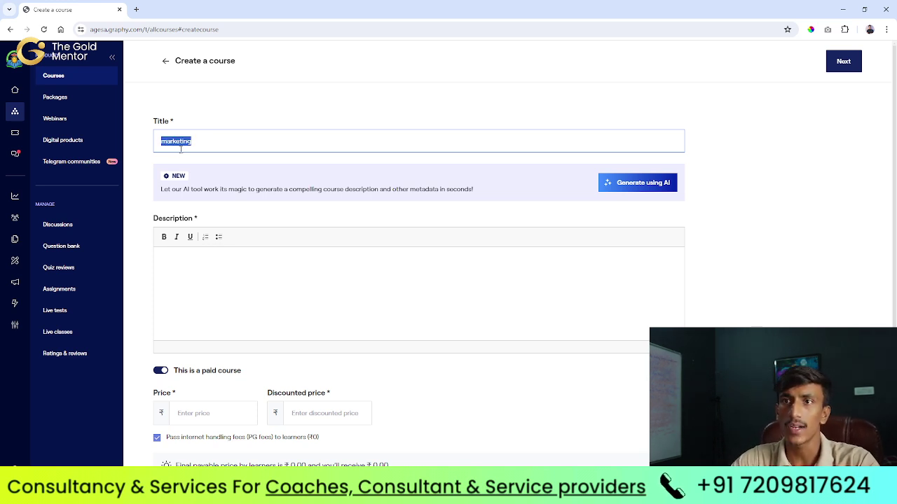
pyautogui.write('https://agesa.graphy.com/products/test-66a3f6d9d924207fa2205a78')
pyautogui.doubleClick(272, 143)
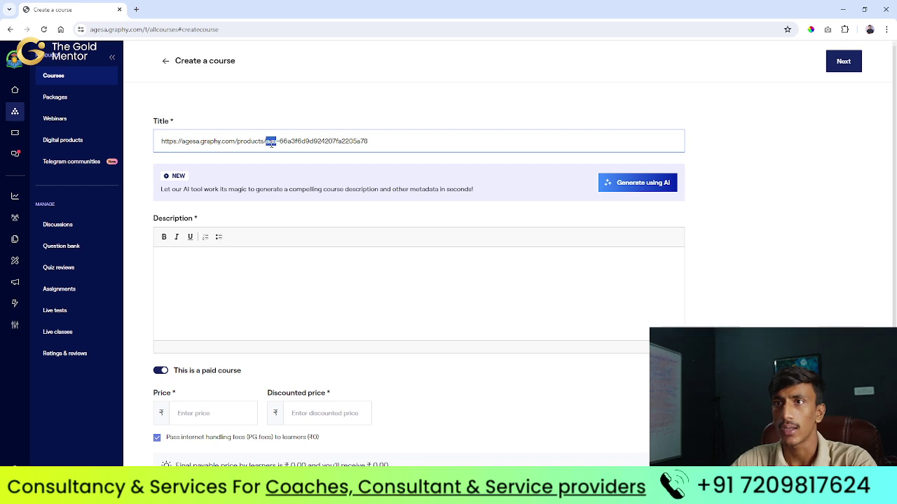
pyautogui.hotkey('ctrl', 'a')
pyautogui.press('BackSpace')
pyautogui.write('mark')
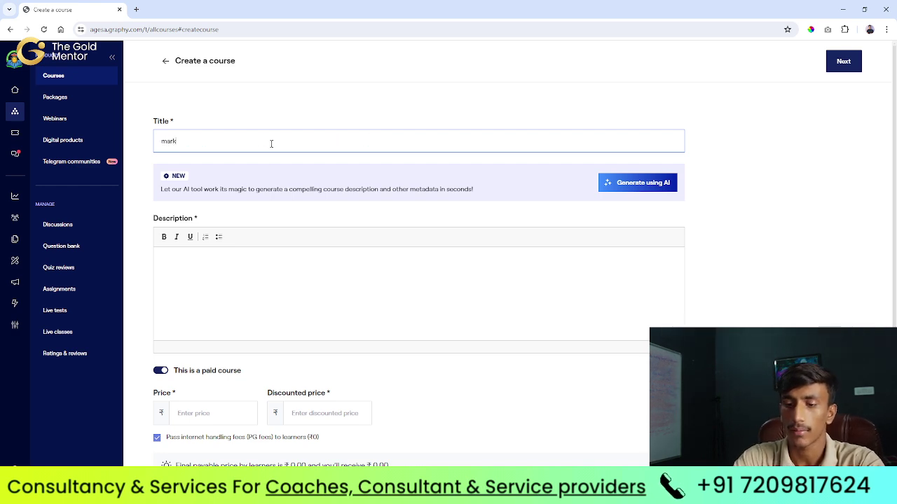
pyautogui.write('eting')
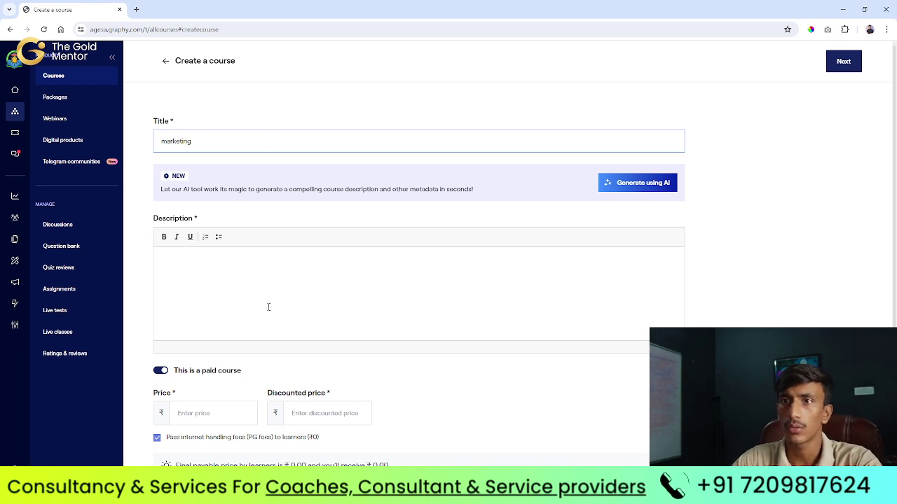
pyautogui.click(268, 307)
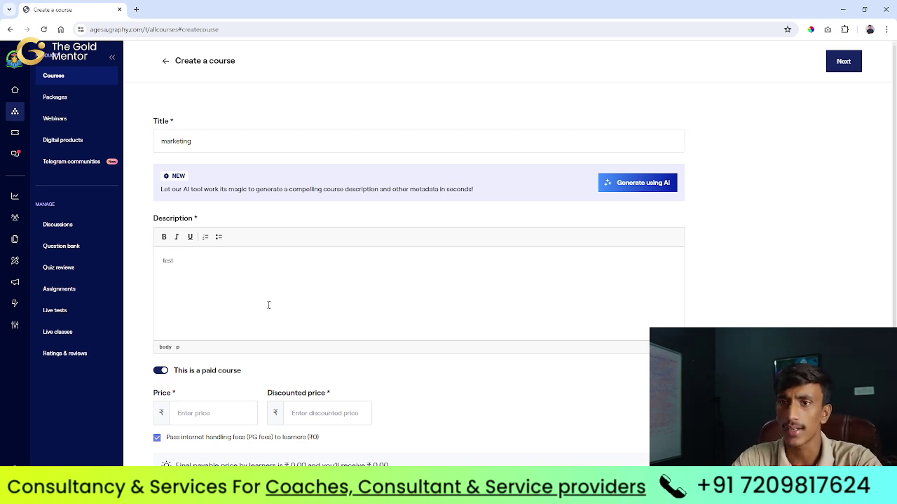
# Step: Set the course price to ₹14999 with a discounted price of ₹4999, and continue to the course builder
pyautogui.scroll(-1, 268, 306)
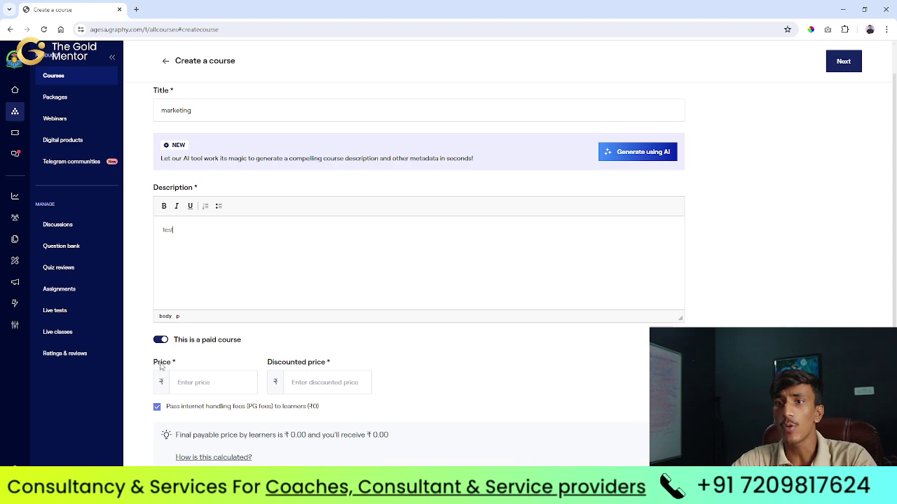
pyautogui.moveTo(161, 365); pyautogui.dragTo(325, 357)
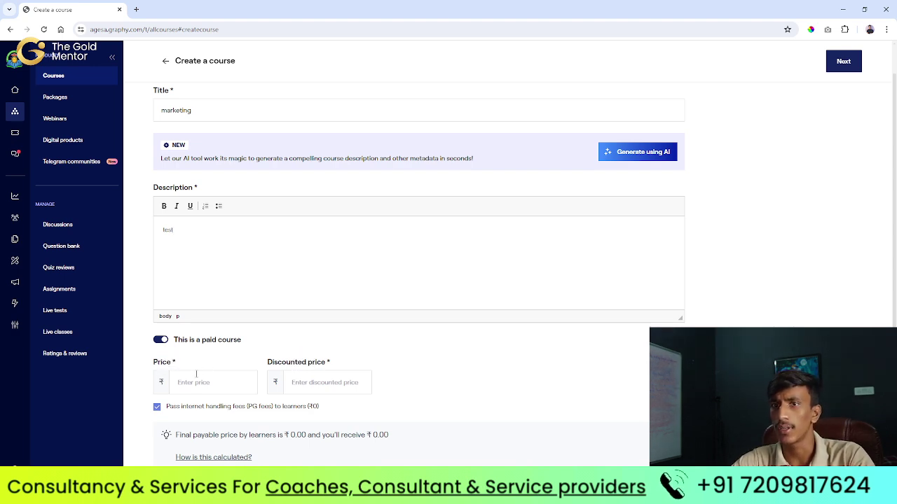
pyautogui.click(201, 382)
pyautogui.write('14999')
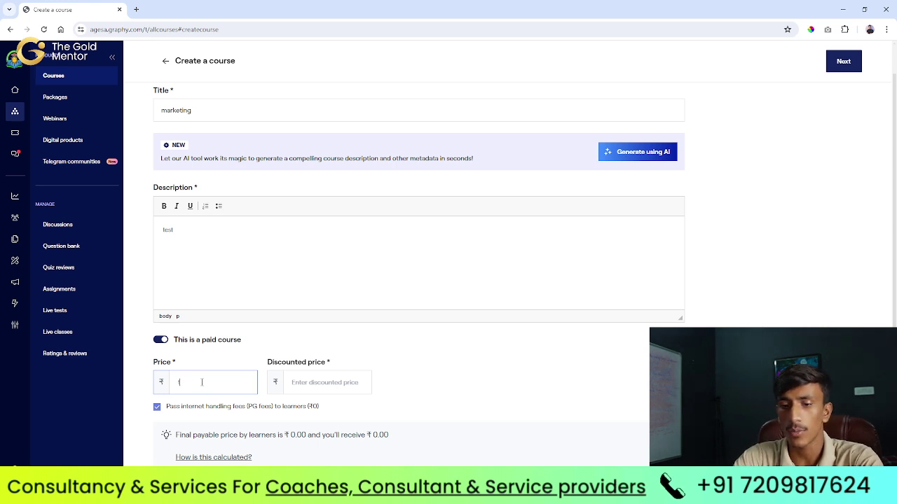
pyautogui.click(313, 392)
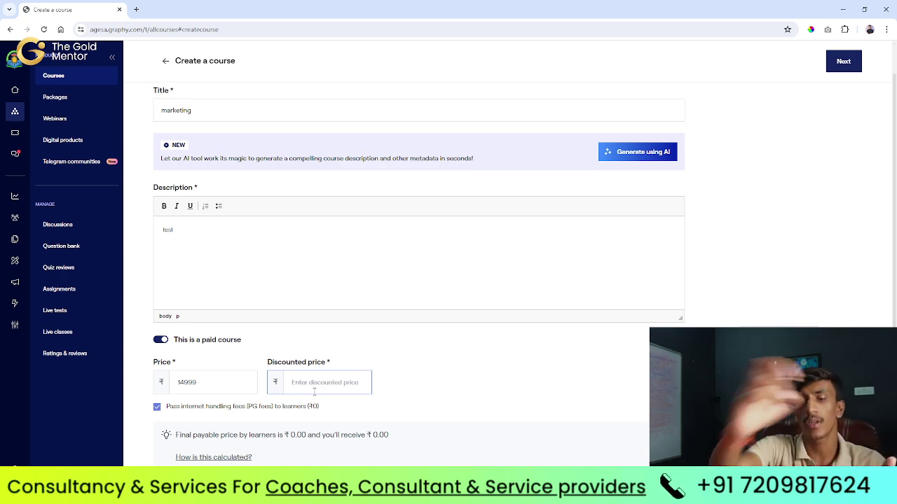
pyautogui.write('4999')
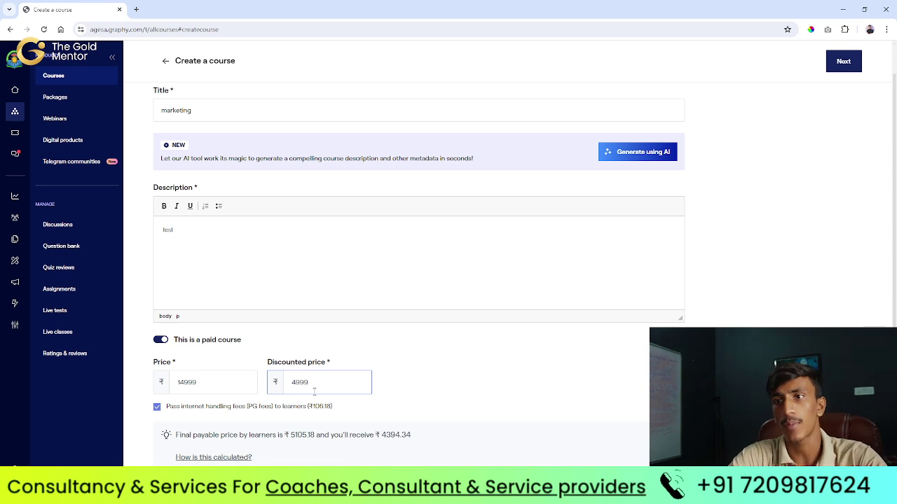
pyautogui.click(844, 68)
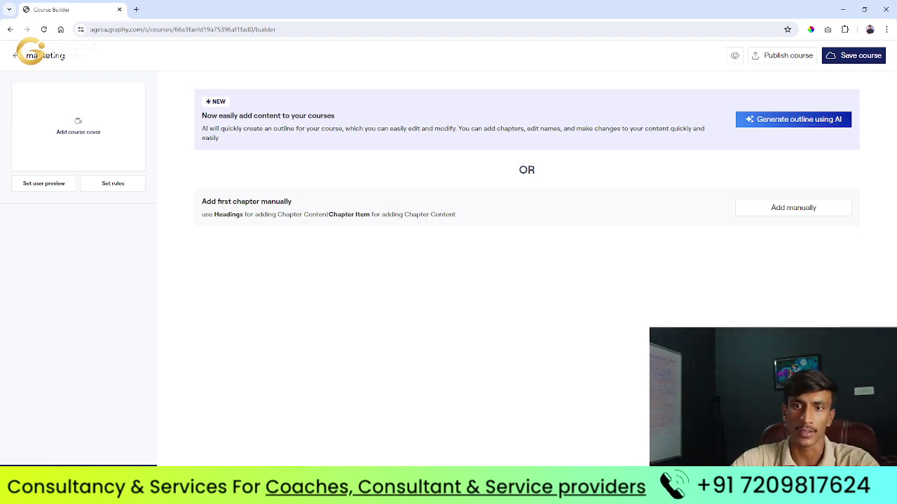
# Step: Manually add the first chapter as a heading named "chp1"
pyautogui.click(91, 479)
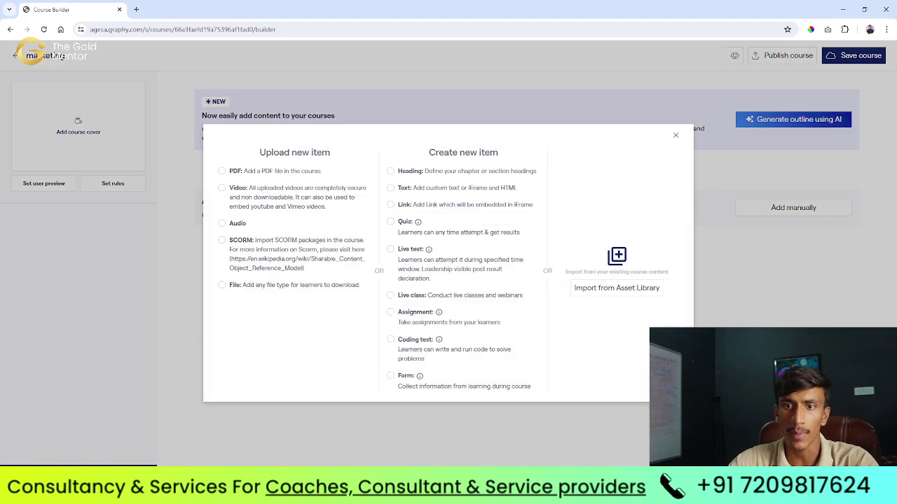
pyautogui.click(389, 171)
pyautogui.write('ch')
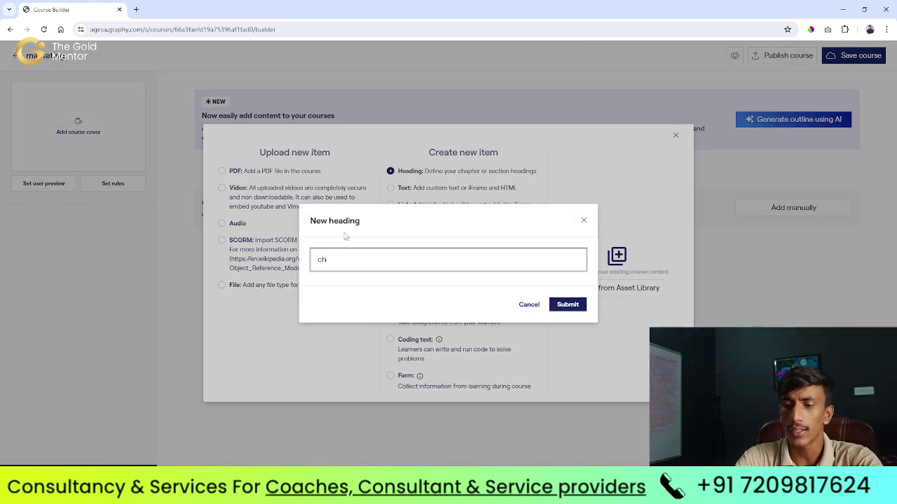
pyautogui.write('p1')
pyautogui.click(567, 304)
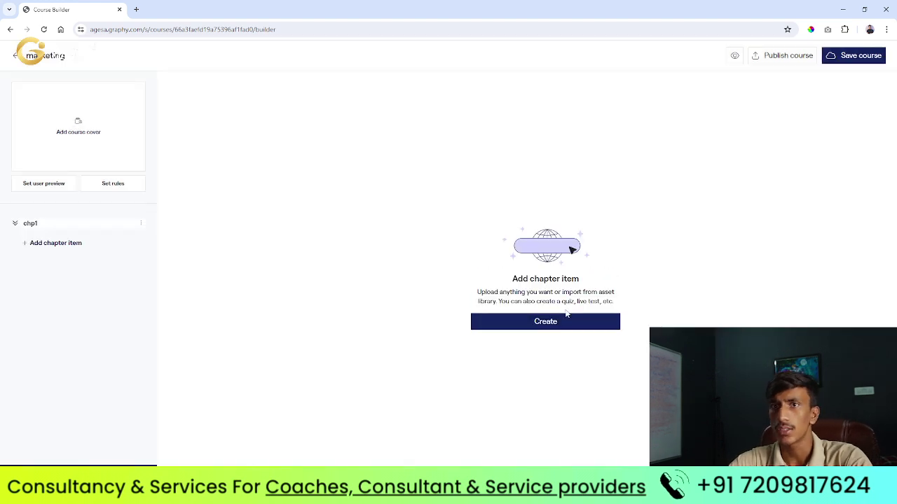
# Step: Start adding a new video item to the chp1 chapter
pyautogui.click(47, 245)
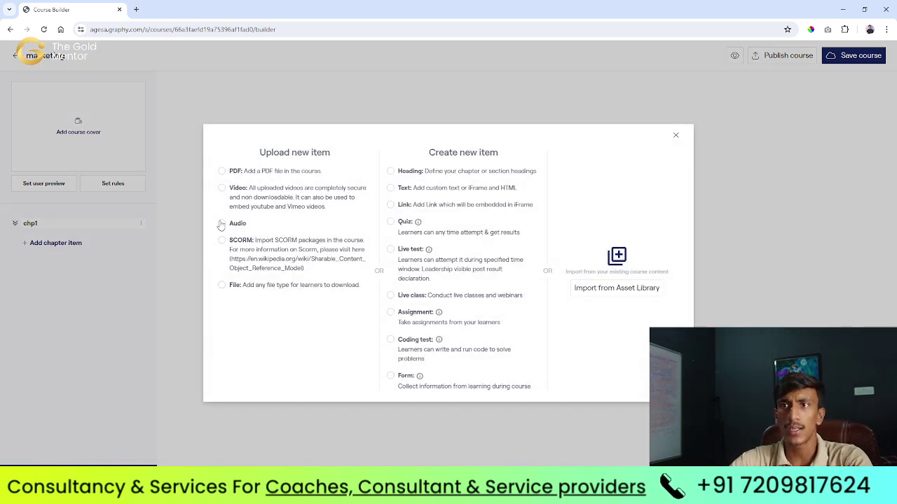
pyautogui.click(222, 187)
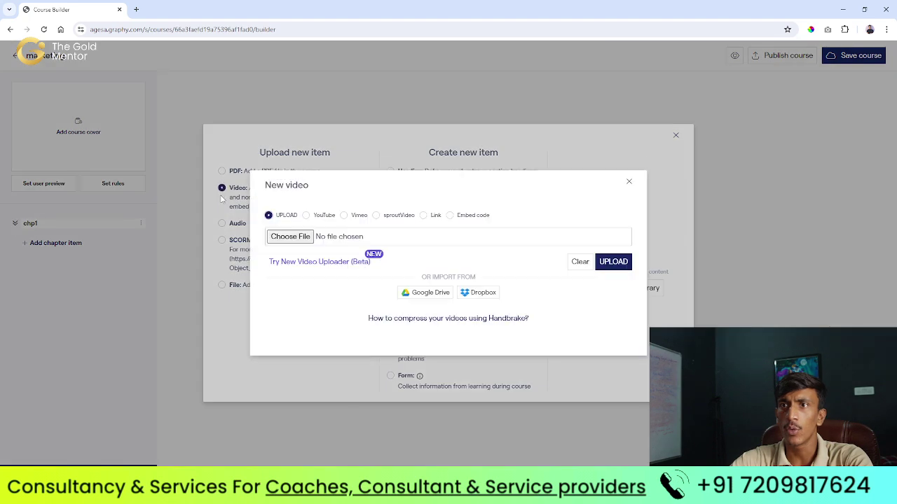
pyautogui.click(629, 182)
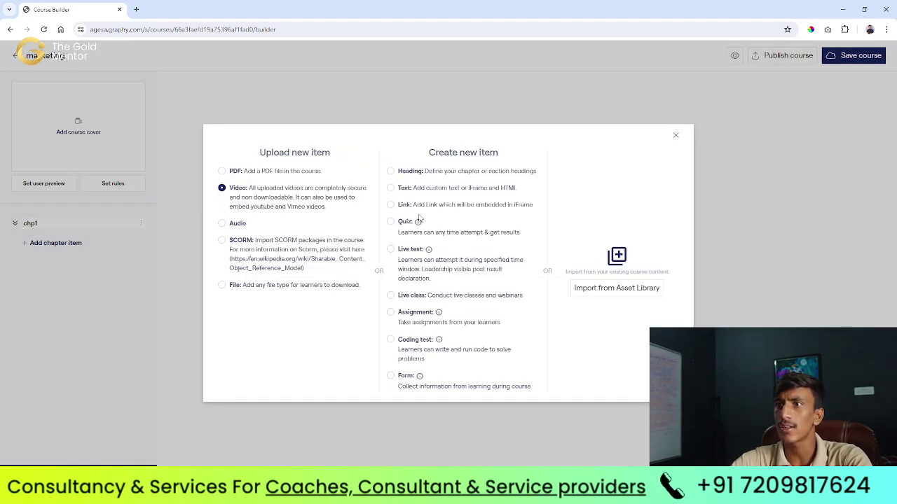
pyautogui.click(222, 188)
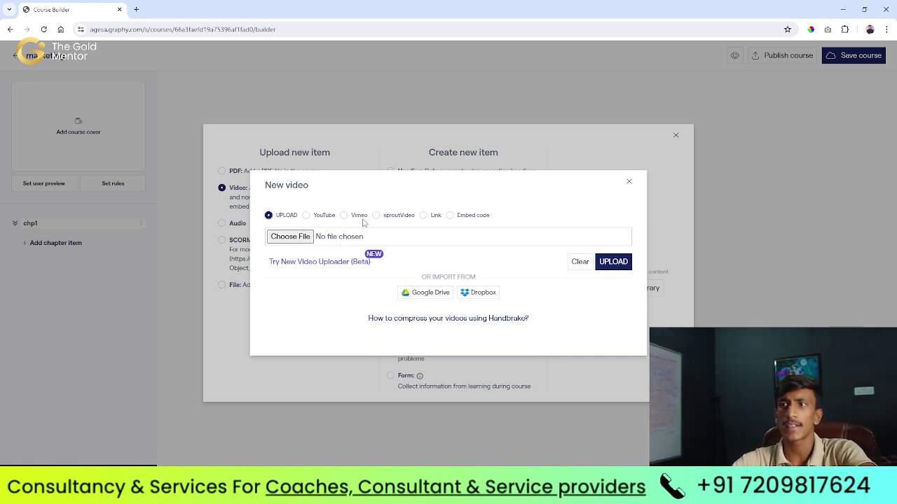
# Step: Open youtube.com in a new browser tab and search for the course creator's name
pyautogui.click(137, 11)
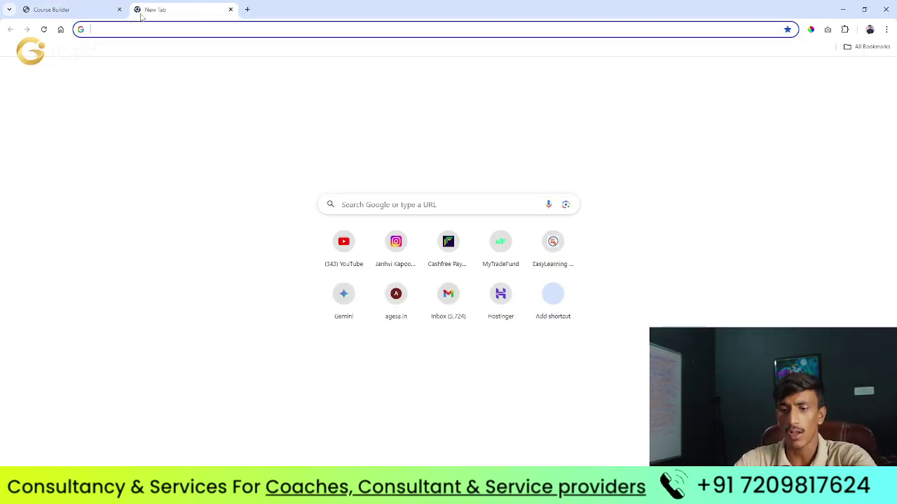
pyautogui.write('youtube.com')
pyautogui.press('Return')
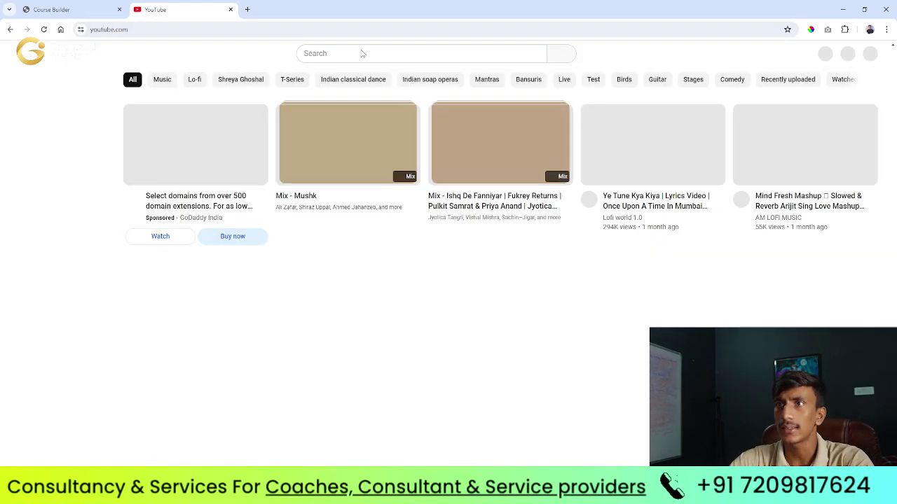
pyautogui.click(358, 57)
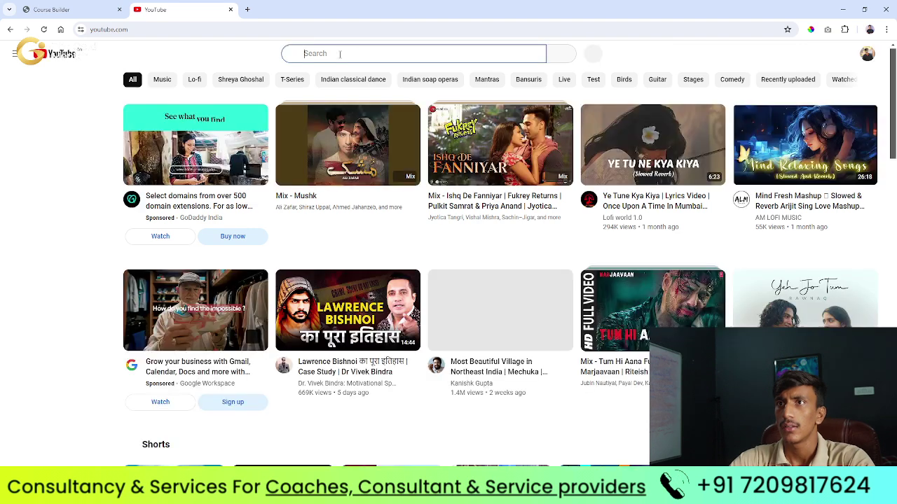
pyautogui.write('aas')
pyautogui.click(342, 79)
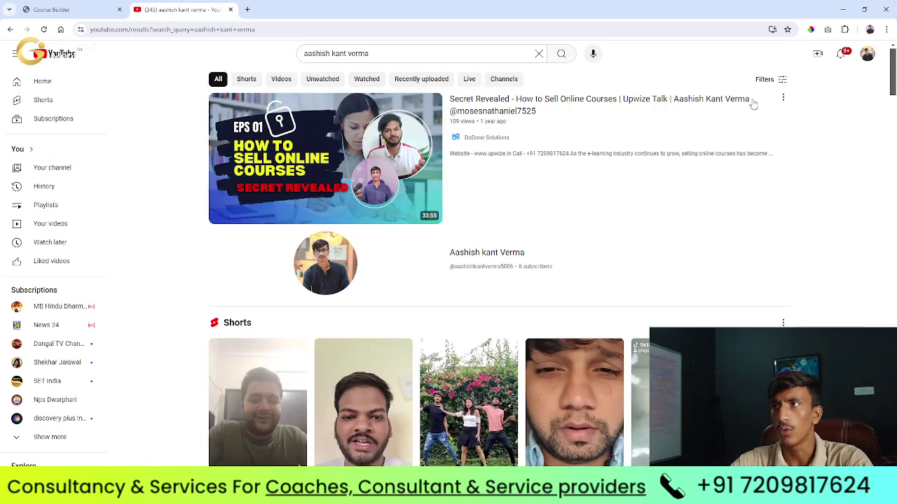
# Step: Copy the share link of the "Secret Revealed - How to Sell Online Courses" video
pyautogui.click(783, 98)
pyautogui.click(806, 185)
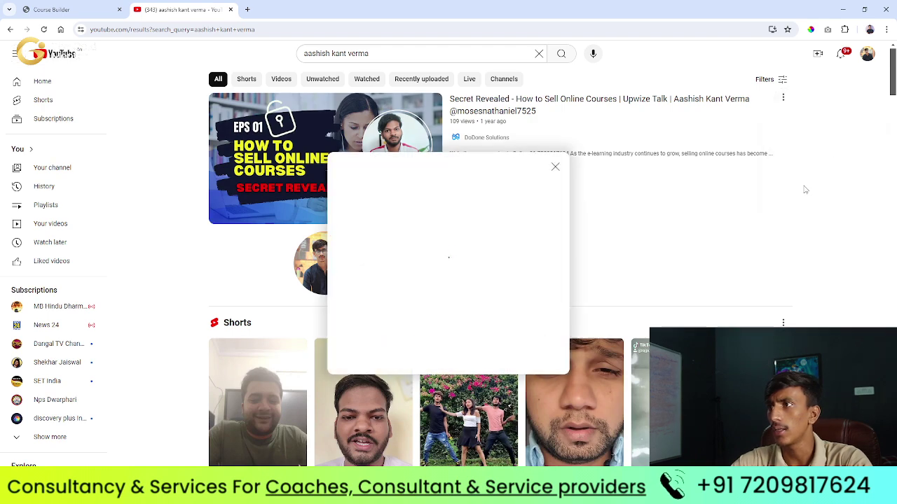
pyautogui.click(538, 315)
# Step: Return to the Course Builder tab and add the chapter's video from YouTube using the copied link and its fetched title
pyautogui.hotkey('ctrl', 'Tab')
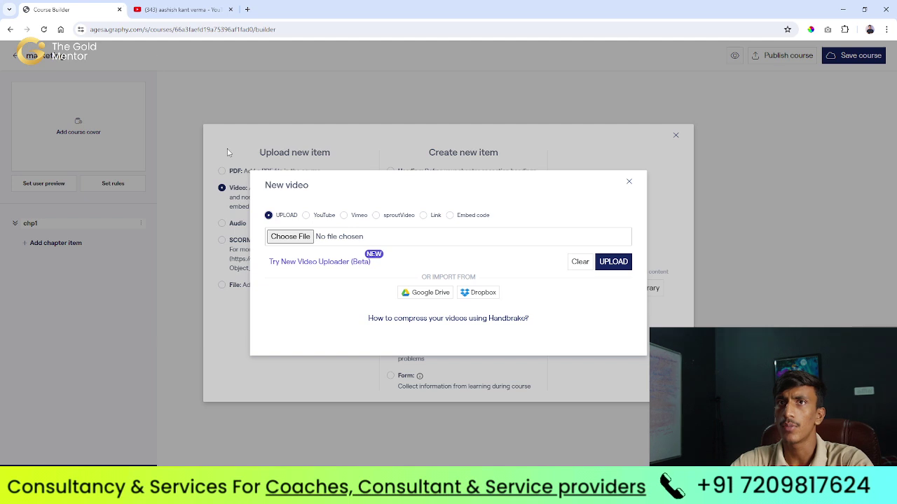
pyautogui.click(314, 219)
pyautogui.click(325, 246)
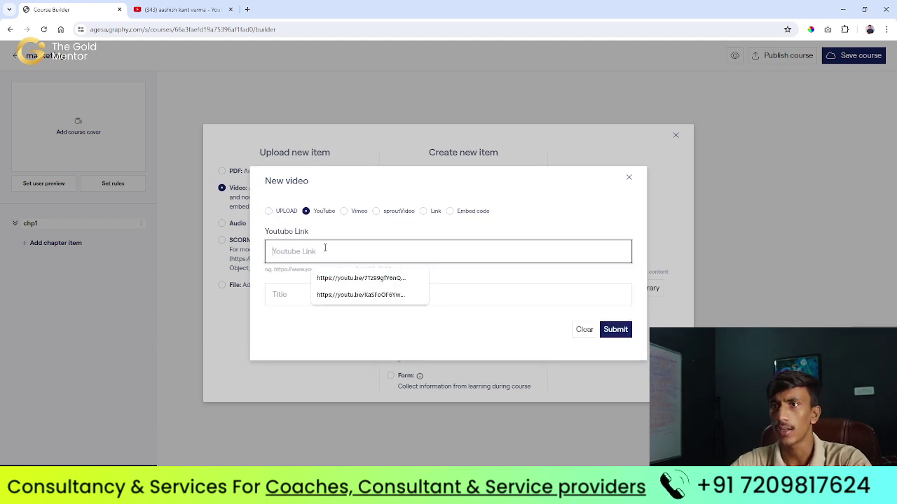
pyautogui.hotkey('ctrl', 'v')
pyautogui.click(325, 284)
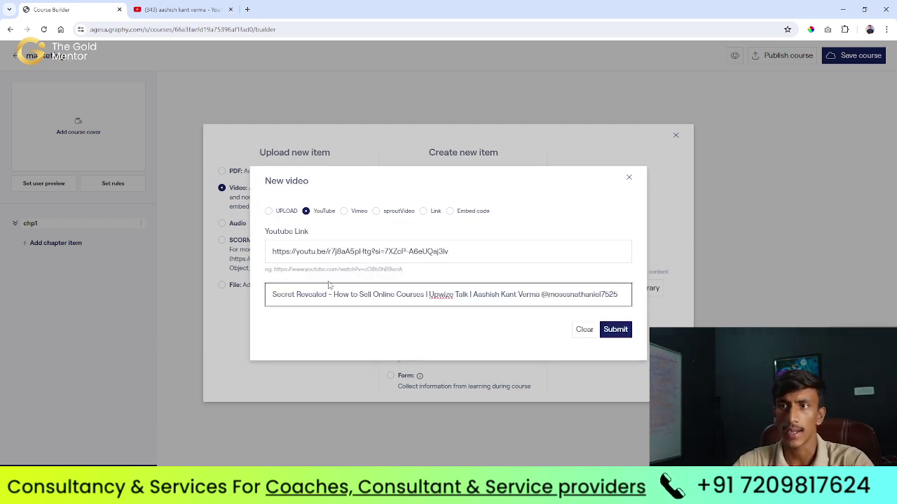
pyautogui.click(616, 329)
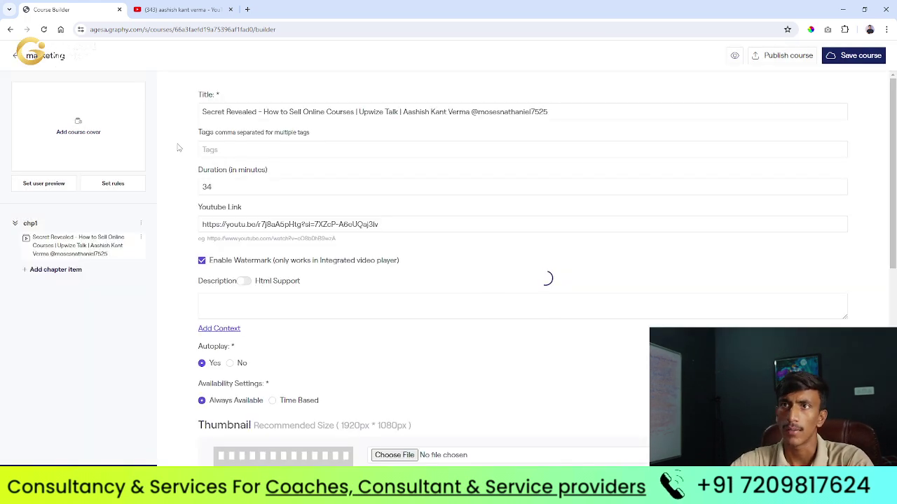
# Step: Review the settings and player preview of the YouTube video item added to chp1
pyautogui.click(236, 150)
pyautogui.scroll(-4, 222, 297)
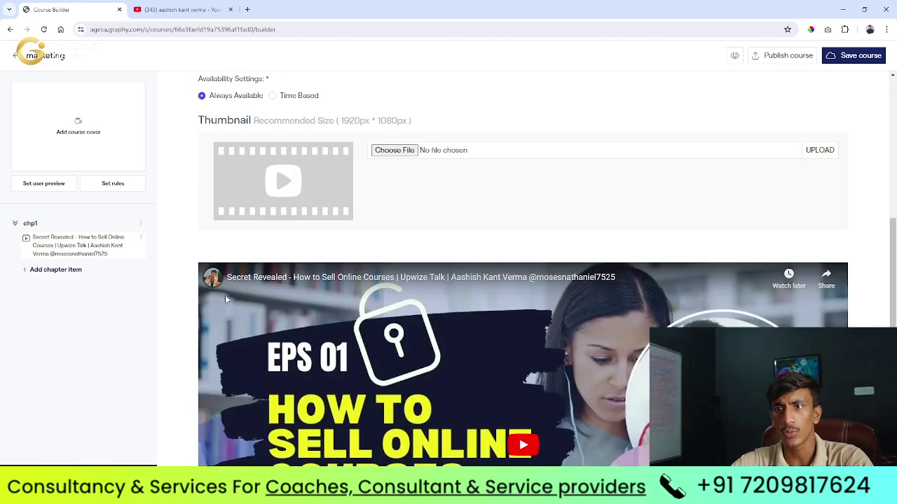
pyautogui.scroll(-3, 225, 297)
pyautogui.scroll(7, 226, 333)
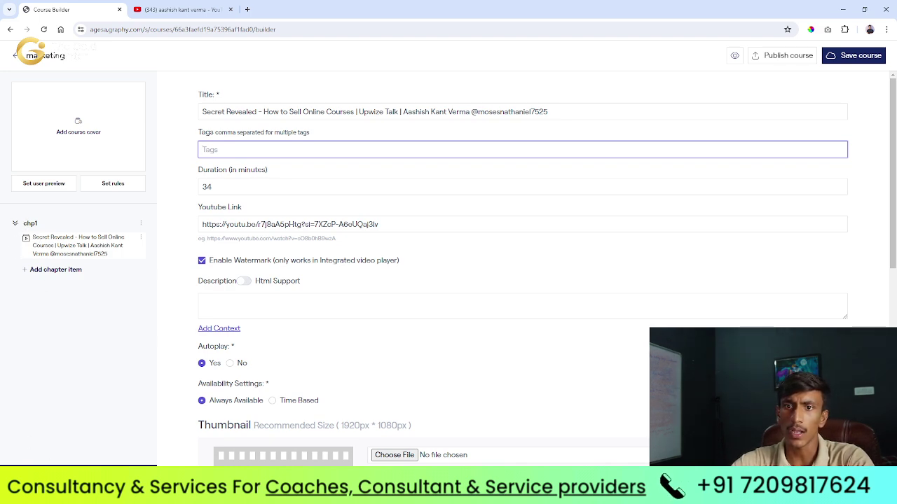
# Step: Add a new chapter heading named "chp 2" to the course
pyautogui.click(55, 269)
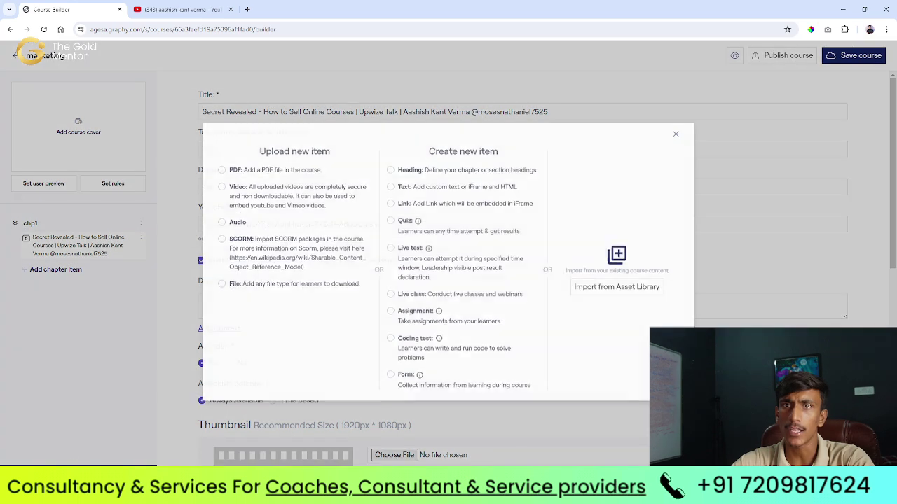
pyautogui.click(392, 173)
pyautogui.write('ch')
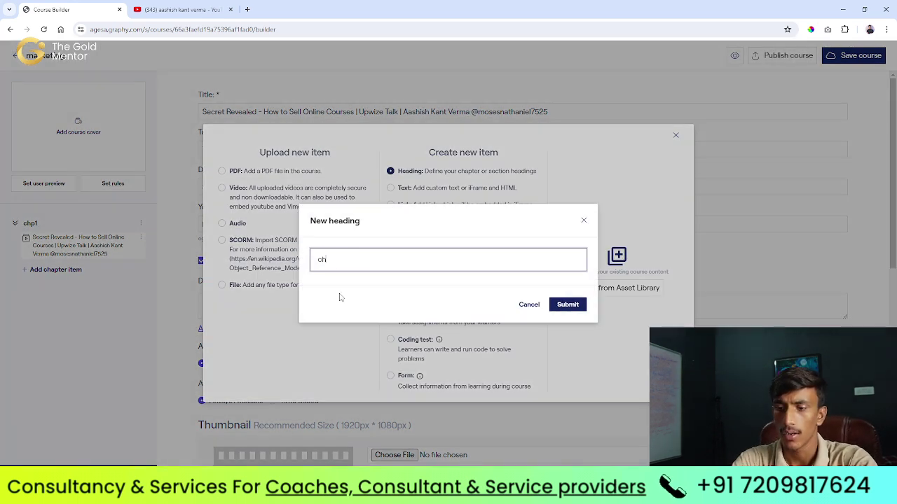
pyautogui.write('p 2')
pyautogui.click(566, 304)
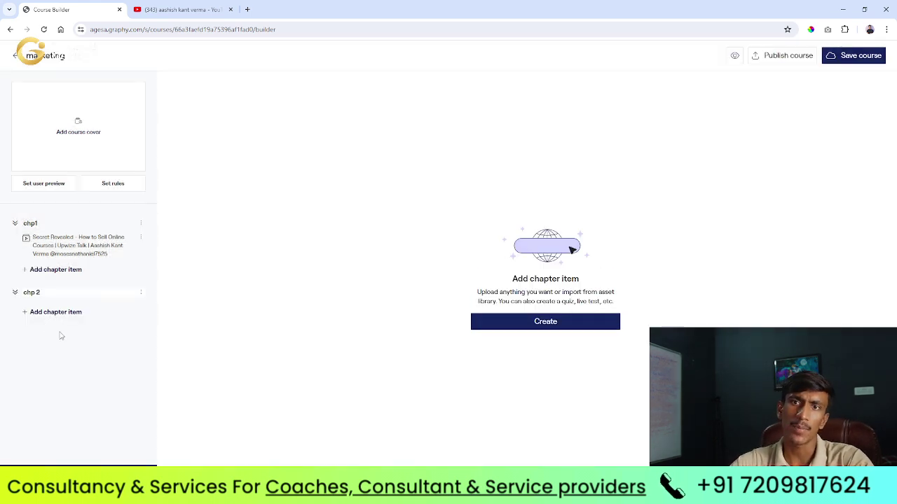
# Step: Save and publish the marketing course, and dismiss the congratulations and share dialogs
pyautogui.click(859, 57)
pyautogui.click(783, 56)
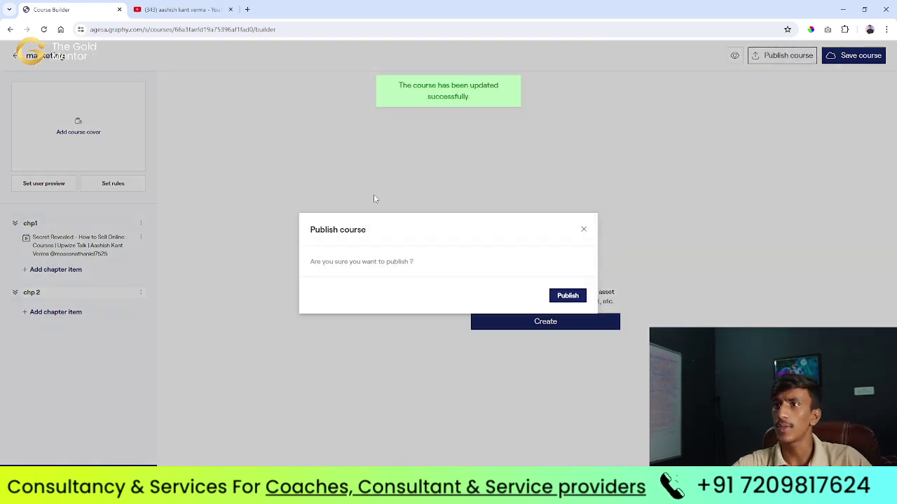
pyautogui.click(561, 299)
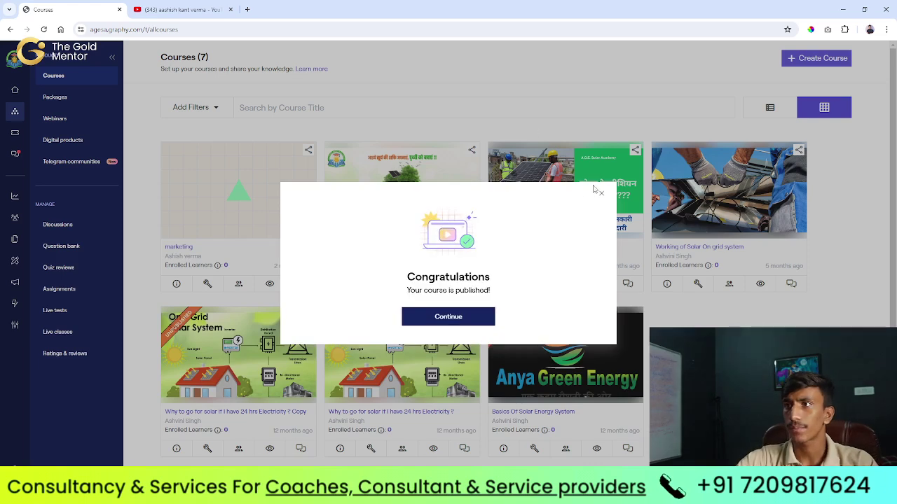
pyautogui.click(601, 196)
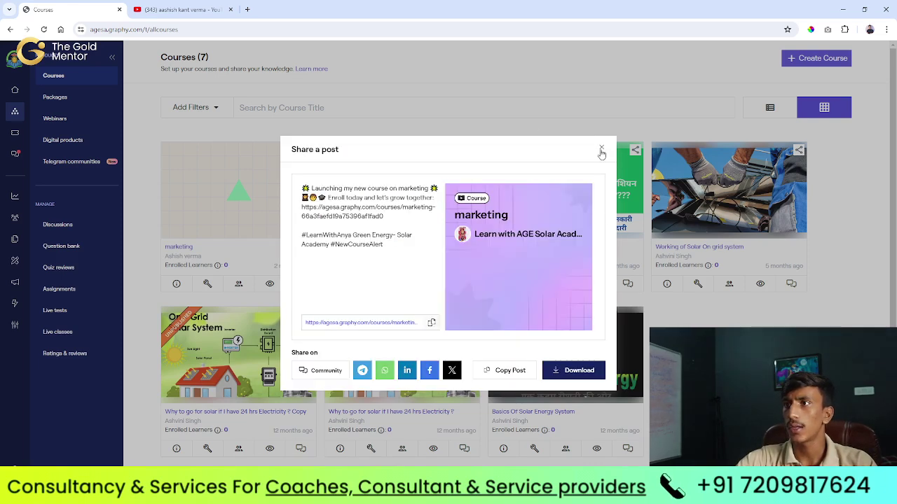
pyautogui.click(601, 149)
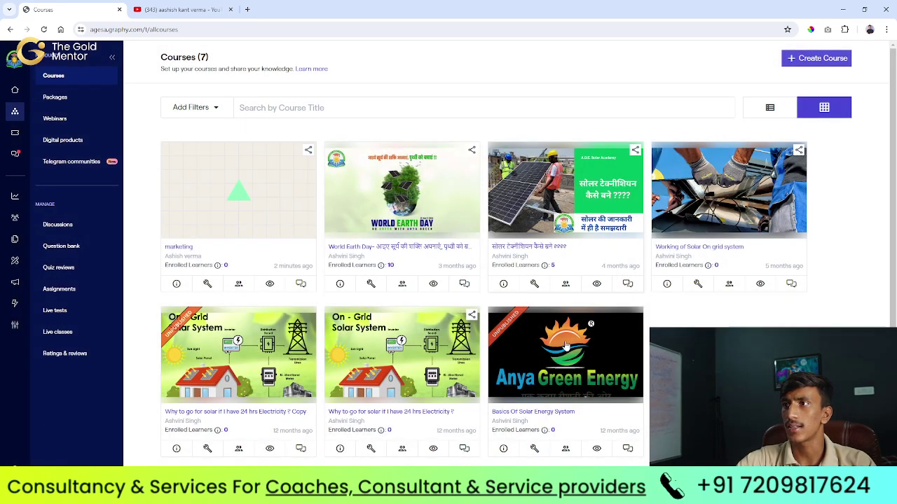
# Step: Open the marketing course's information page and start adding a cover image, browsing the Unsplash photos
pyautogui.click(174, 286)
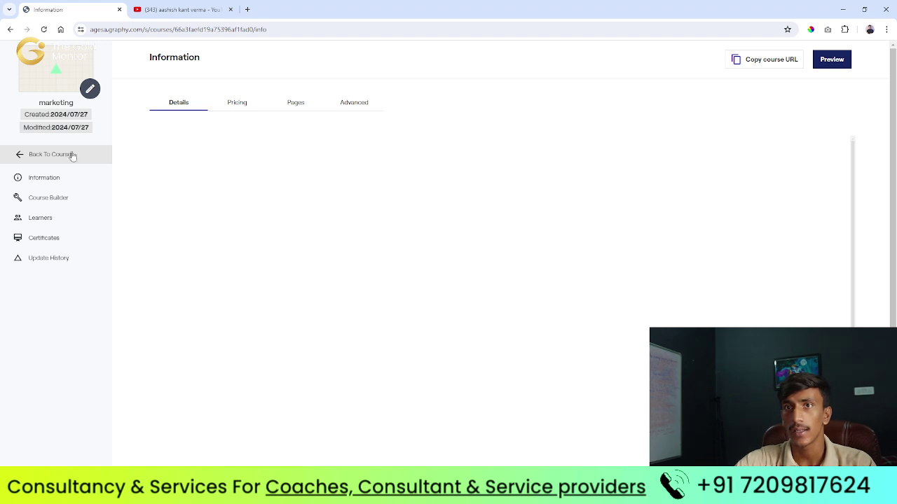
pyautogui.click(90, 89)
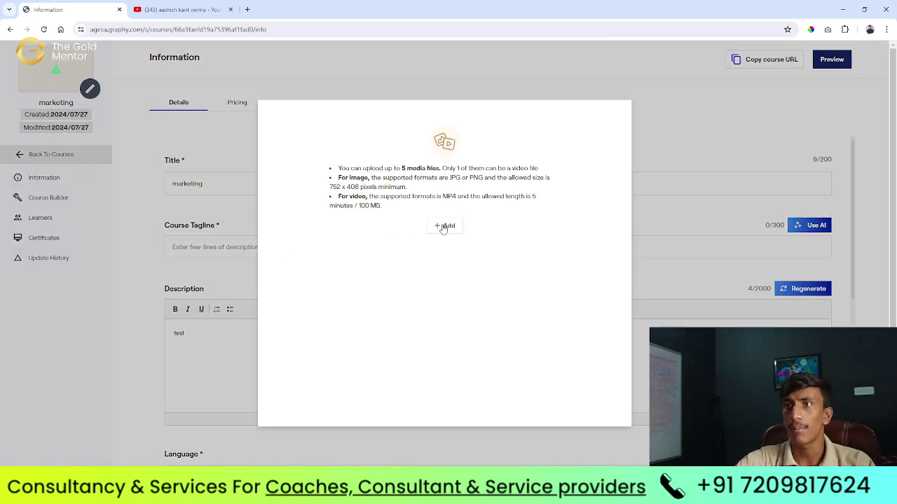
pyautogui.click(443, 227)
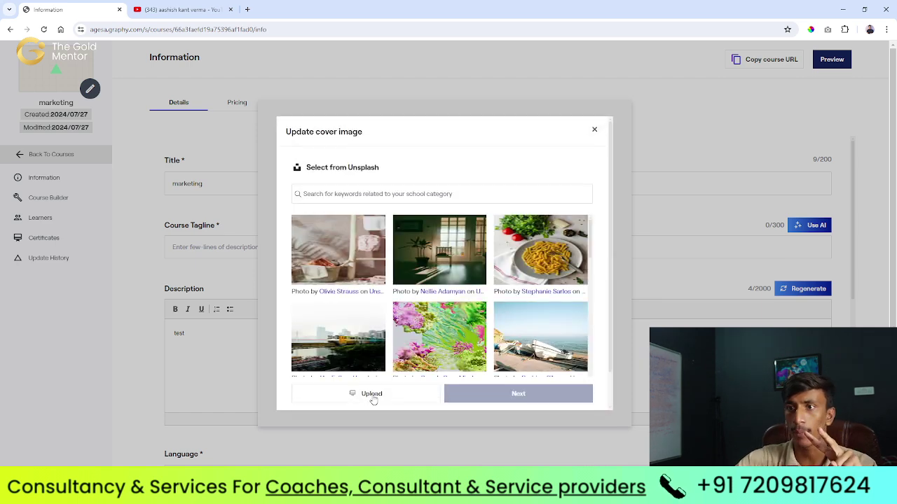
pyautogui.scroll(-5, 509, 283)
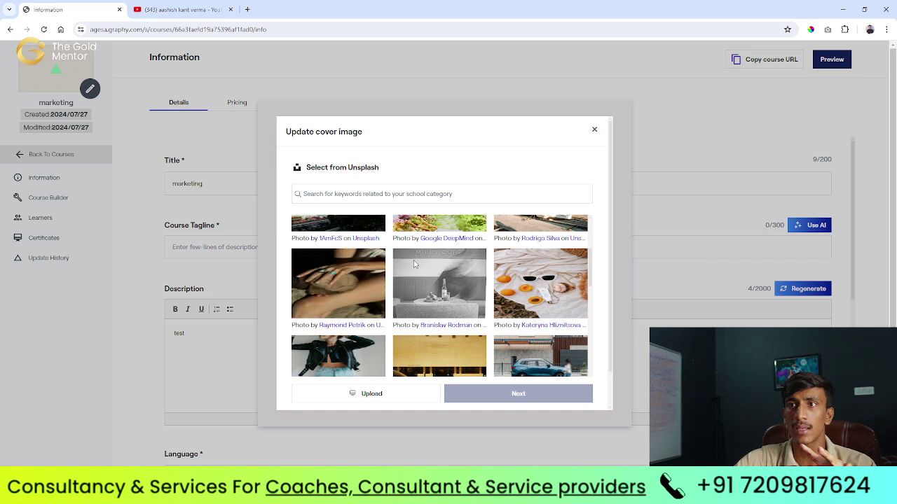
pyautogui.scroll(-2, 508, 283)
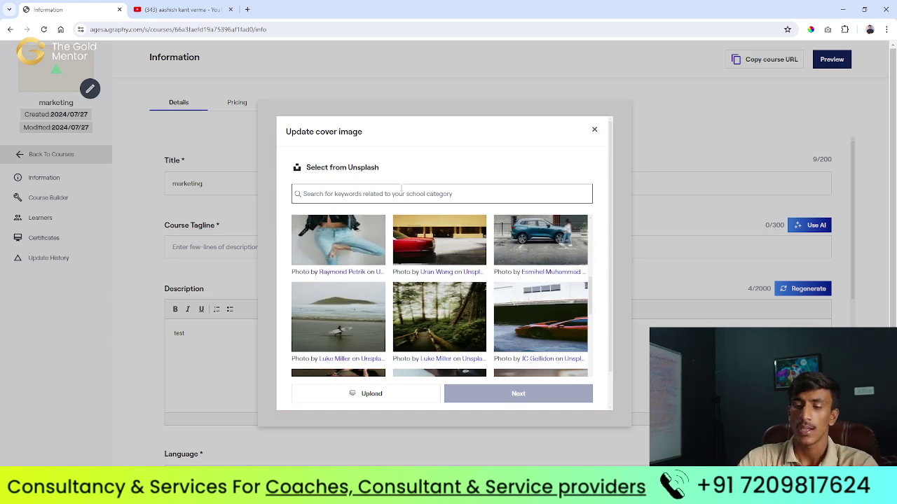
# Step: Search Unsplash for "marketing" and set the coloured wireframe sketch photo as the course cover, keeping the default crop
pyautogui.click(400, 191)
pyautogui.write('mark')
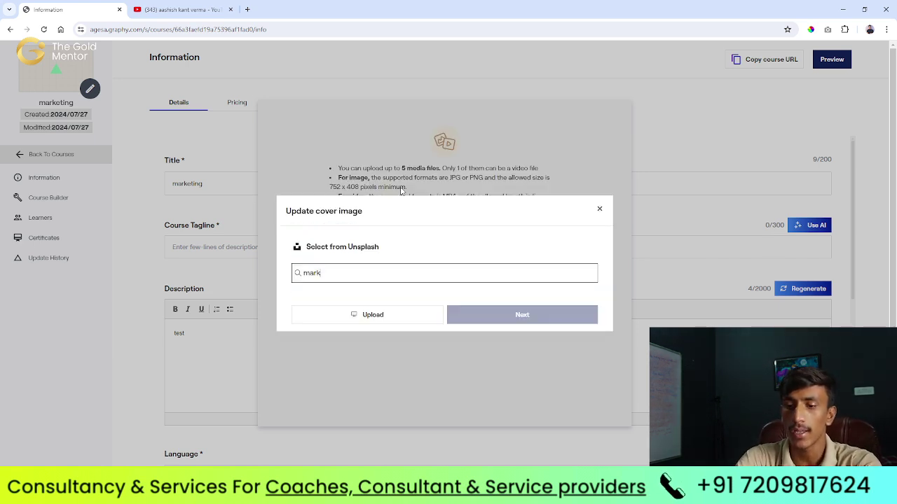
pyautogui.write('eting')
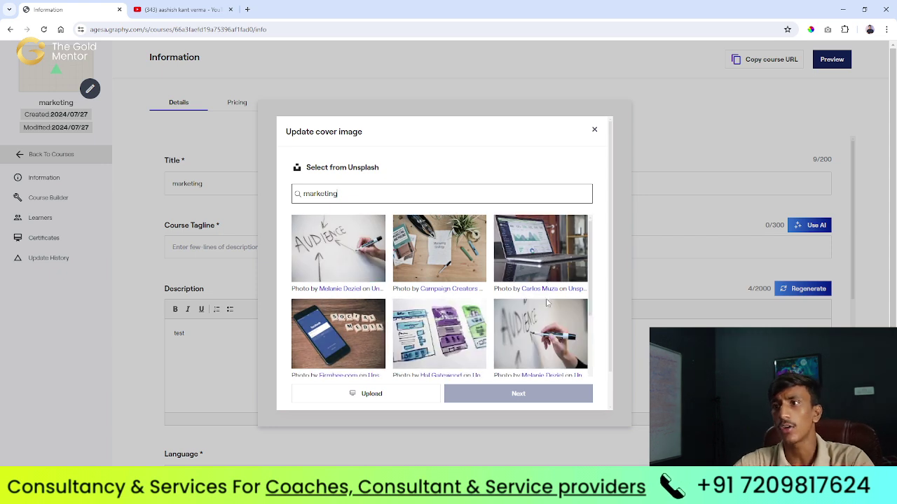
pyautogui.scroll(-1, 464, 306)
pyautogui.click(465, 307)
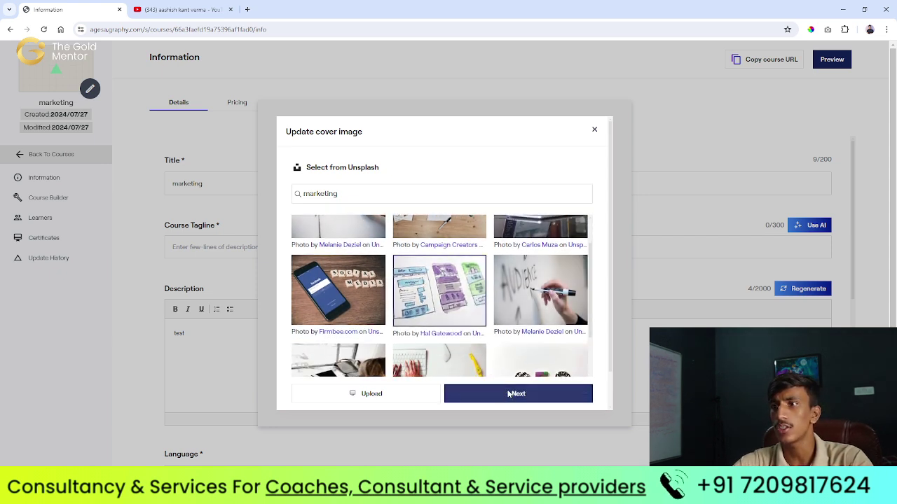
pyautogui.click(518, 394)
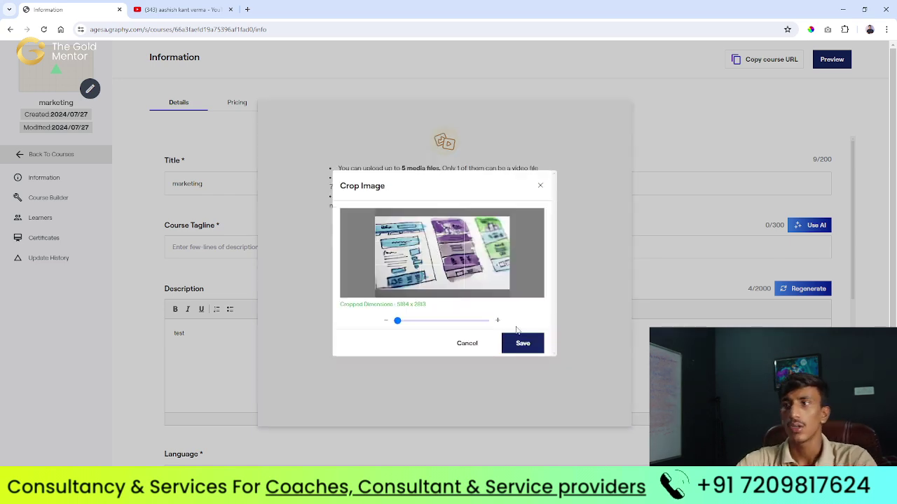
pyautogui.click(523, 353)
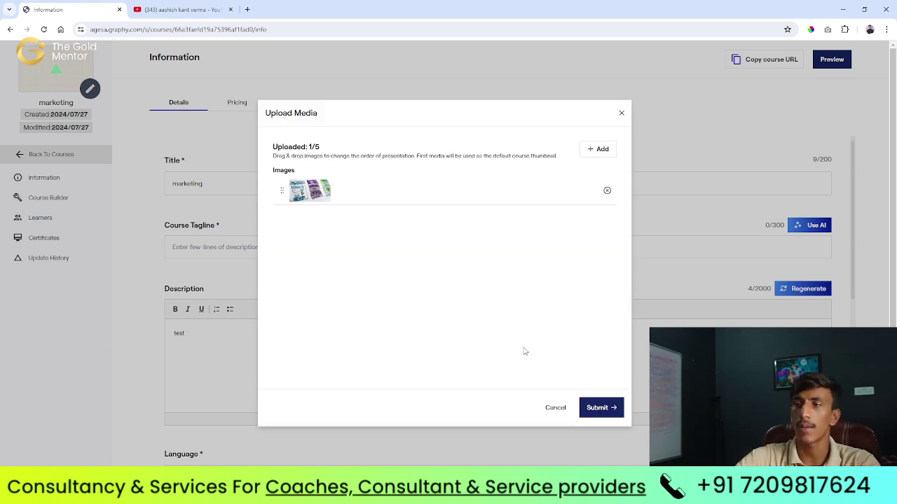
pyautogui.click(608, 417)
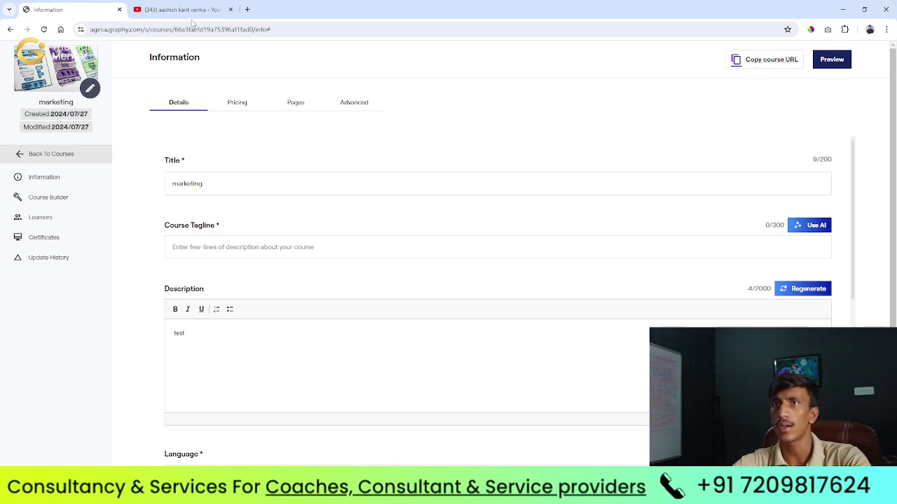
# Step: Open the marketing course's public URL in a new browser tab and review its sales page
pyautogui.click(246, 9)
pyautogui.write('https://agesa.graphy.com/courses/marketing-66a3faefd19a75396af1fad0')
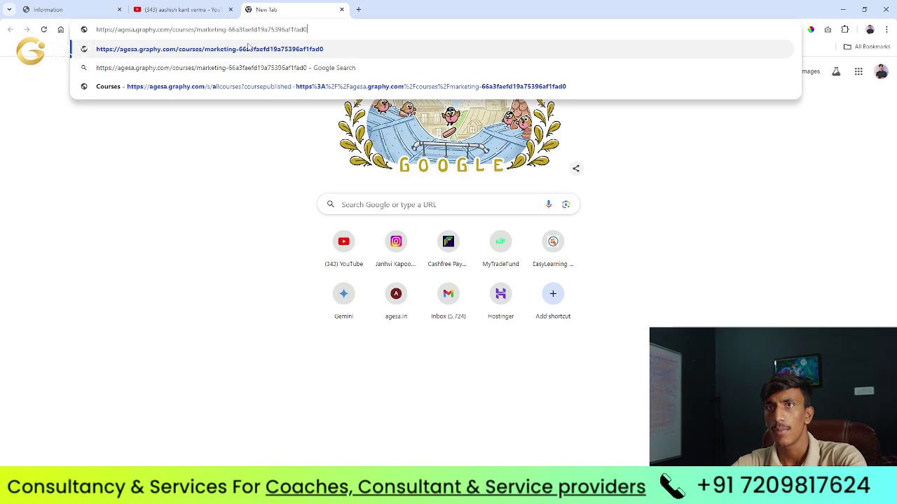
pyautogui.click(249, 47)
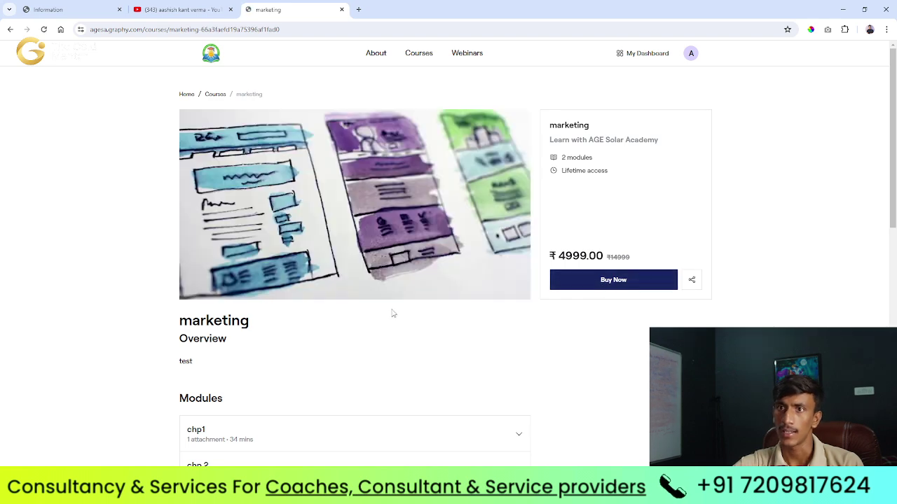
pyautogui.scroll(-8, 306, 294)
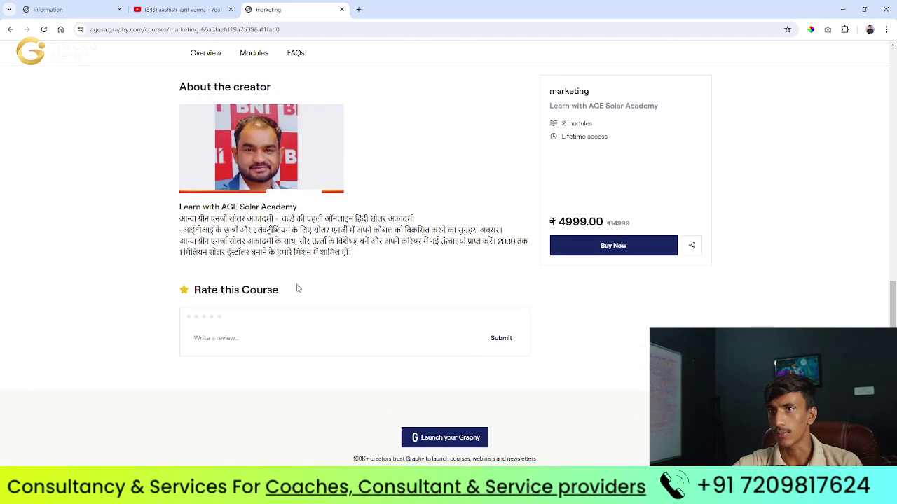
pyautogui.scroll(5, 297, 286)
pyautogui.scroll(5, 297, 286)
# Step: Return to the course Information tab, go to the Packages section and create a package titled "offer 20"
pyautogui.click(66, 9)
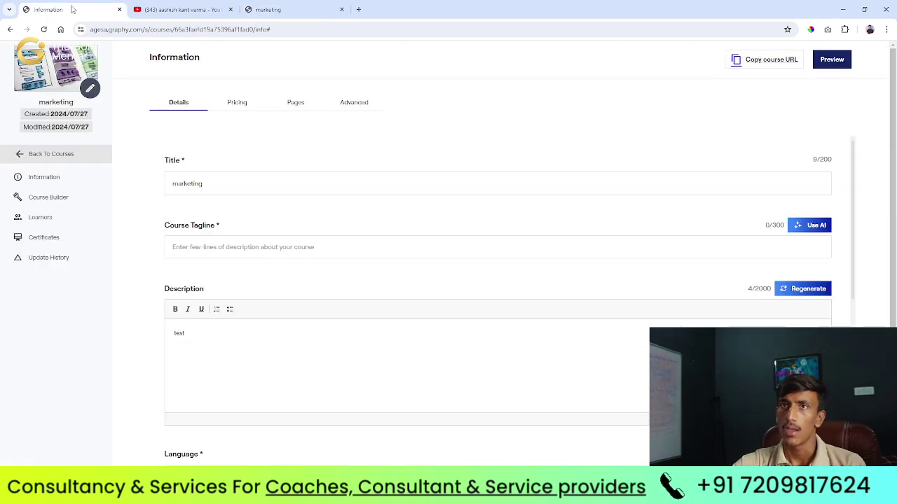
pyautogui.click(74, 154)
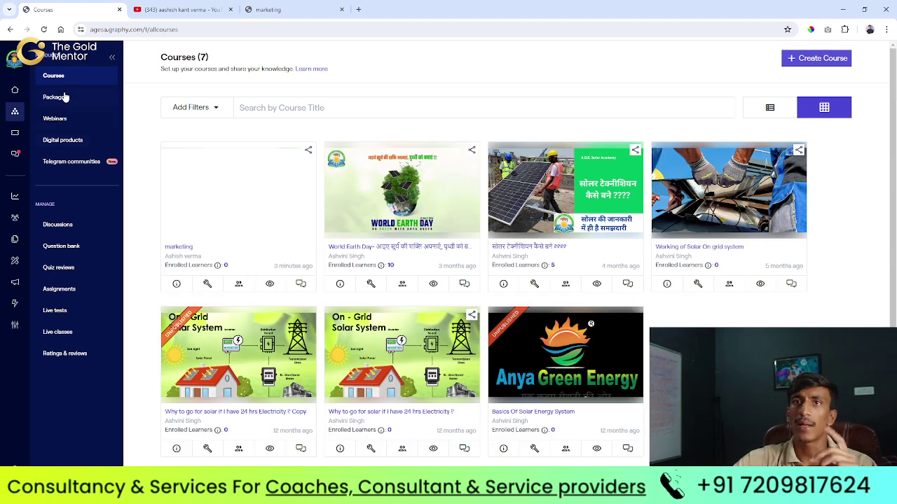
pyautogui.click(63, 96)
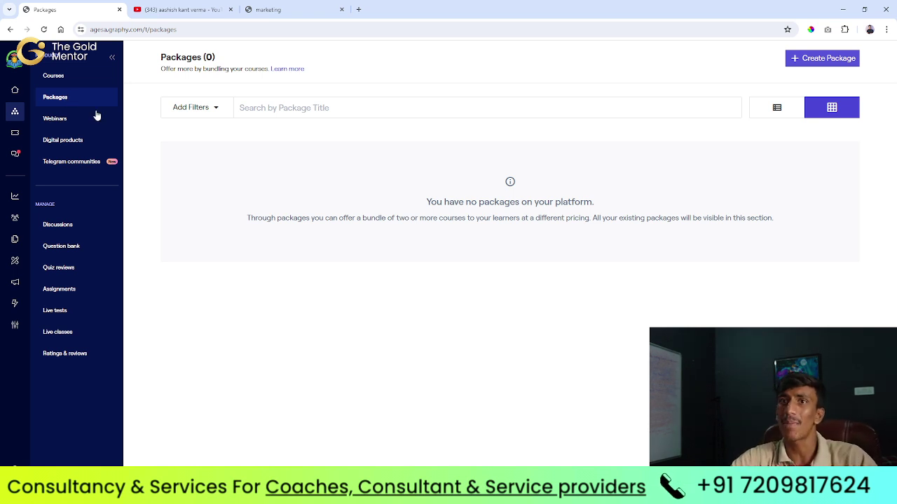
pyautogui.click(829, 58)
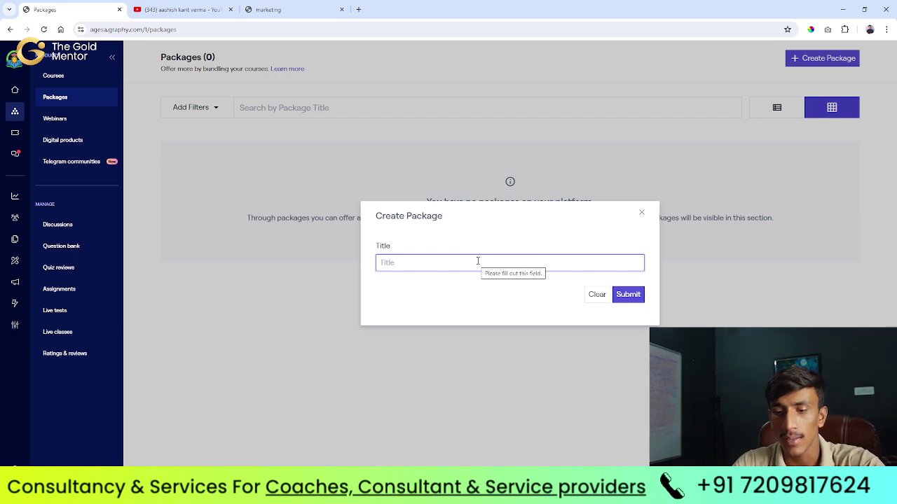
pyautogui.write('offer 20')
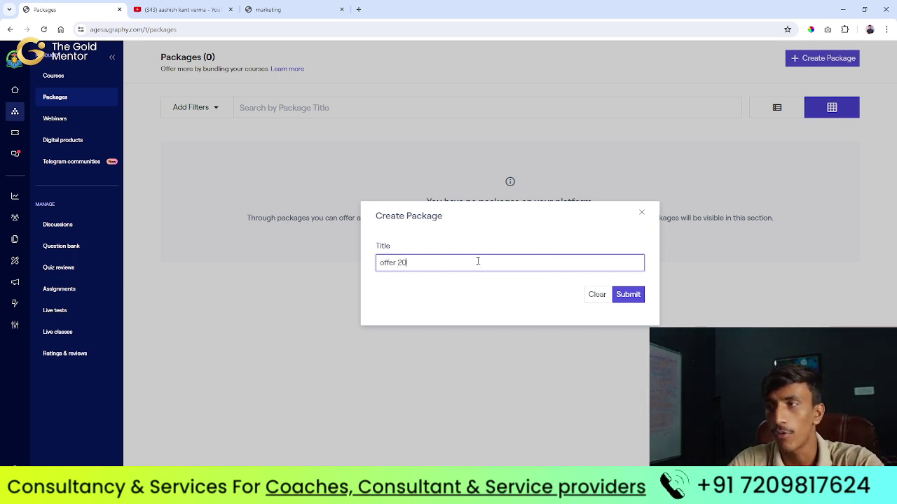
pyautogui.click(633, 297)
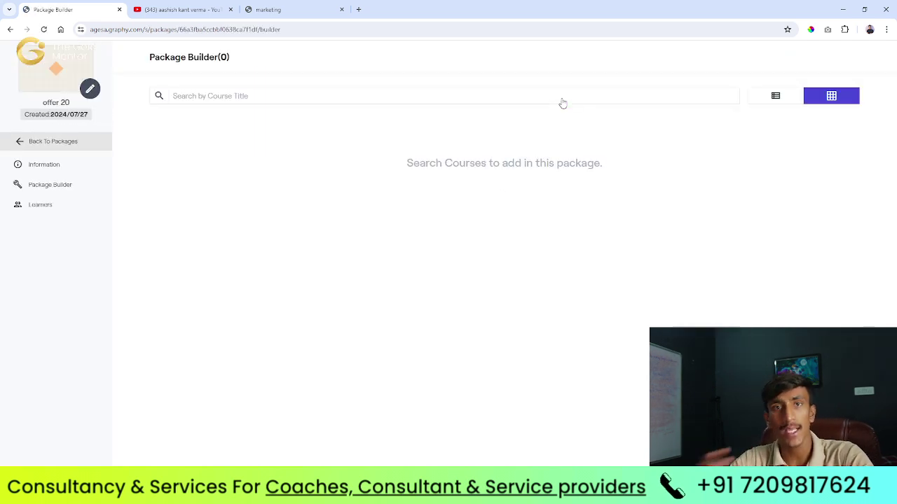
# Step: Find the marketing course by title and add it to the package without assigning it to existing learners
pyautogui.click(325, 92)
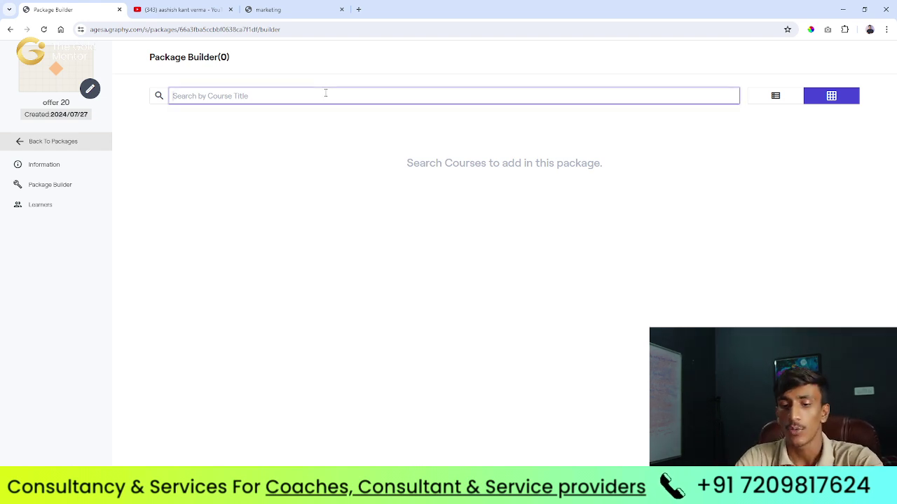
pyautogui.write('mark')
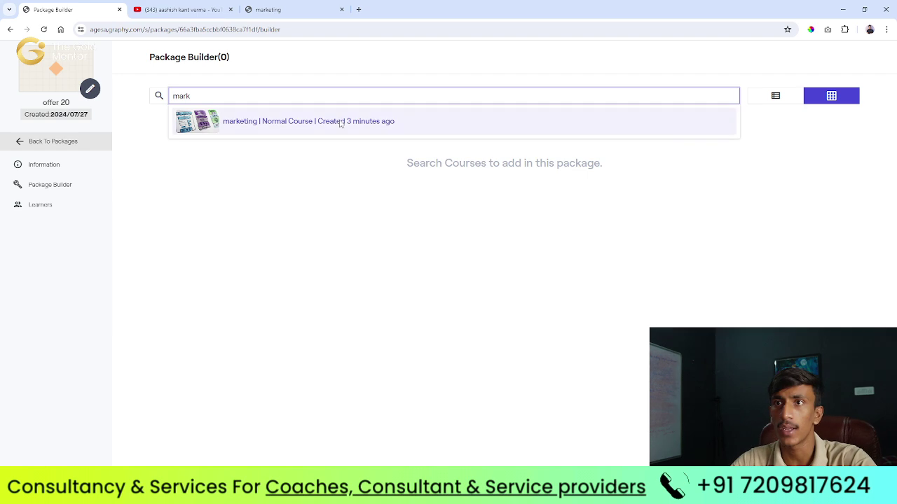
pyautogui.click(329, 122)
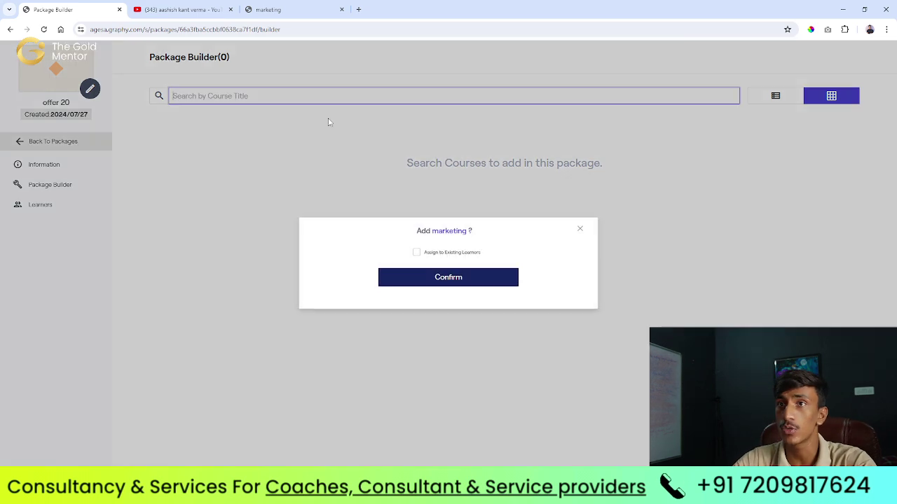
pyautogui.click(425, 276)
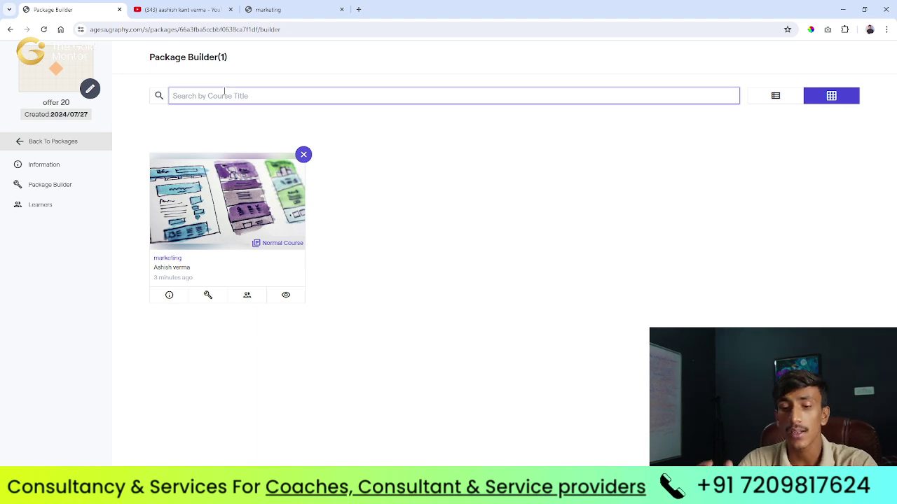
# Step: Search for "sol" and add the "Working of Solar On grid system" course to the package
pyautogui.write('sc')
pyautogui.write('l')
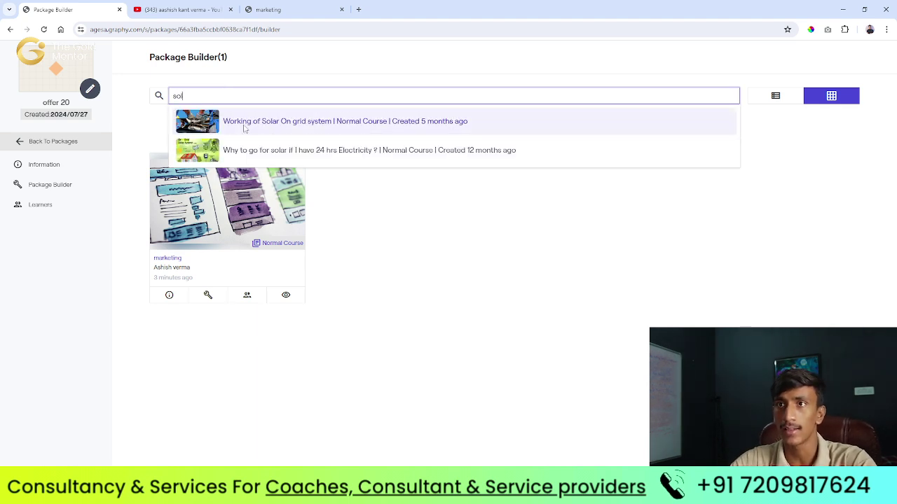
pyautogui.click(252, 122)
pyautogui.click(439, 281)
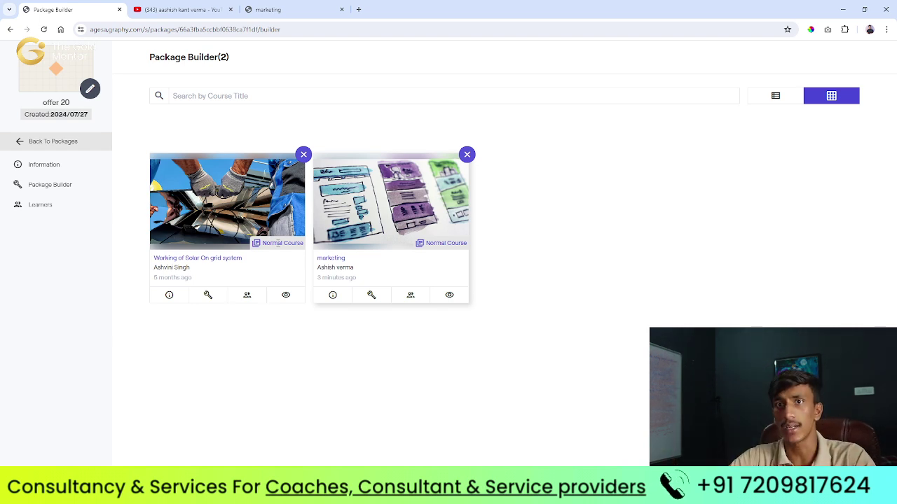
# Step: Open the "offer 20" package's Information page and review its details, learning outcomes, testimonials and FAQ sections
pyautogui.click(27, 165)
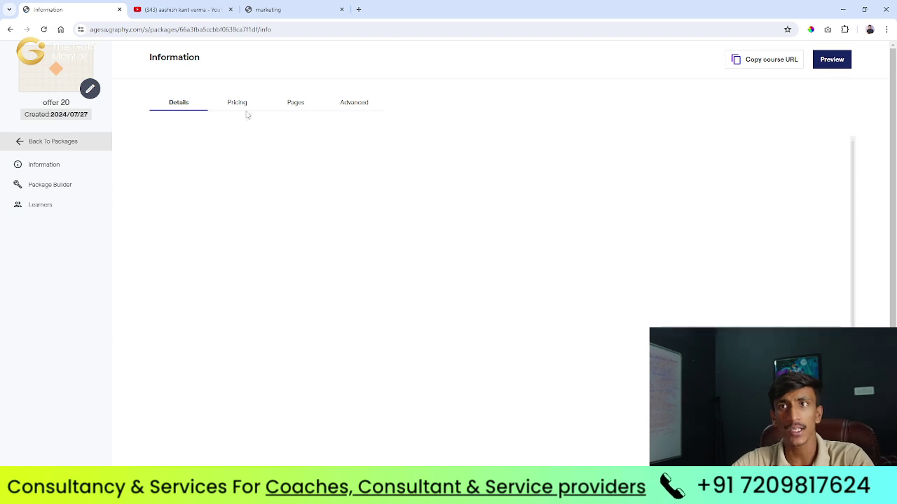
pyautogui.click(237, 103)
pyautogui.click(194, 103)
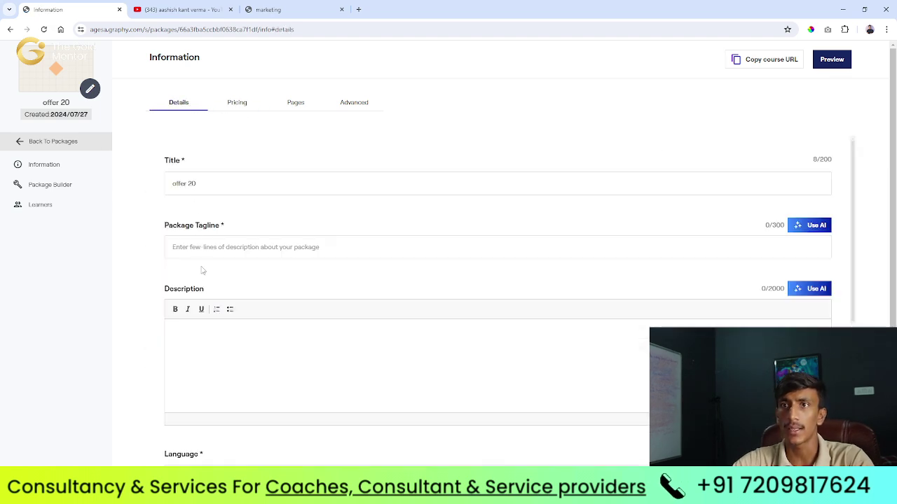
pyautogui.scroll(-9, 203, 273)
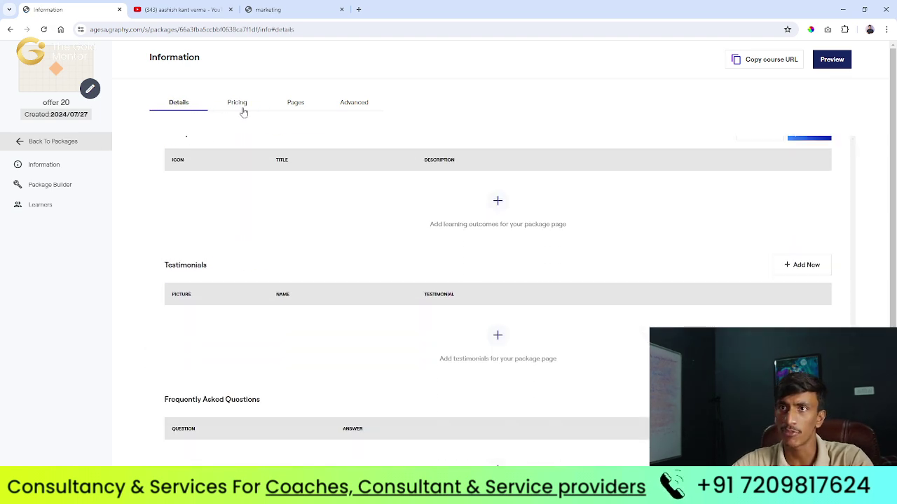
# Step: Start a paid pricing plan for the package with a total price of ₹4999
pyautogui.click(243, 111)
pyautogui.click(388, 333)
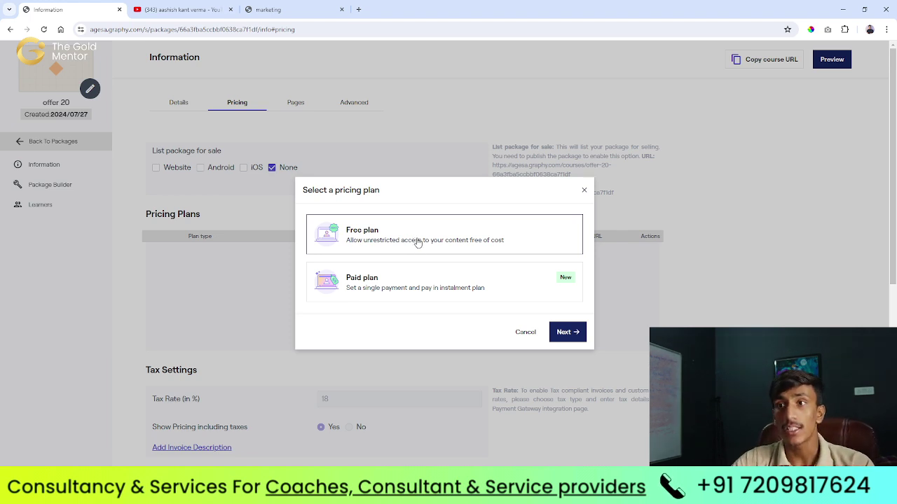
pyautogui.click(426, 284)
pyautogui.click(576, 332)
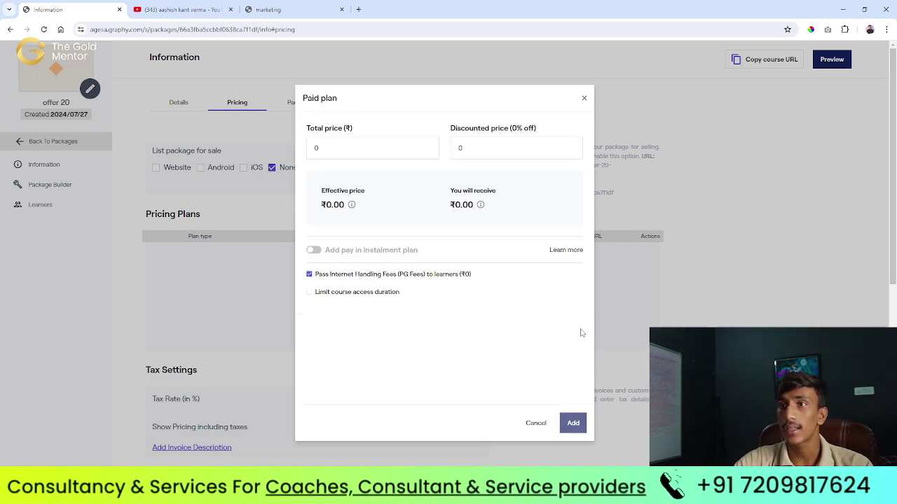
pyautogui.click(360, 145)
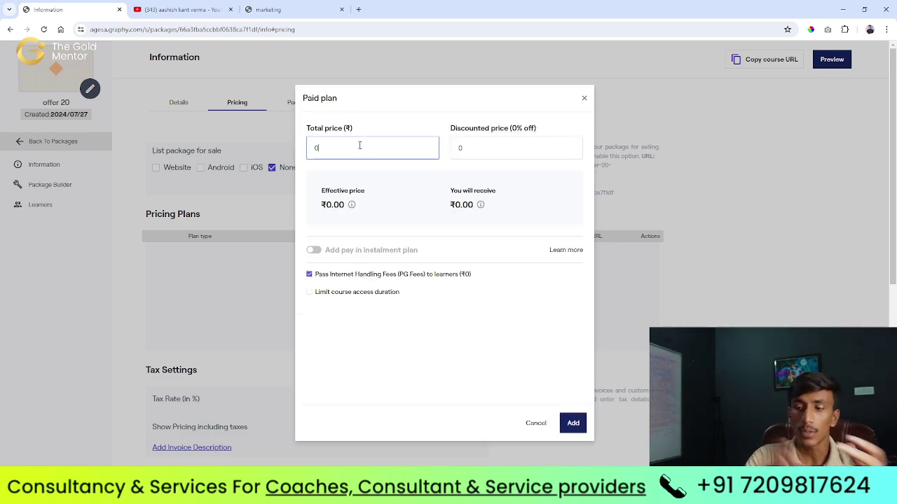
pyautogui.press('BackSpace')
pyautogui.write('4999')
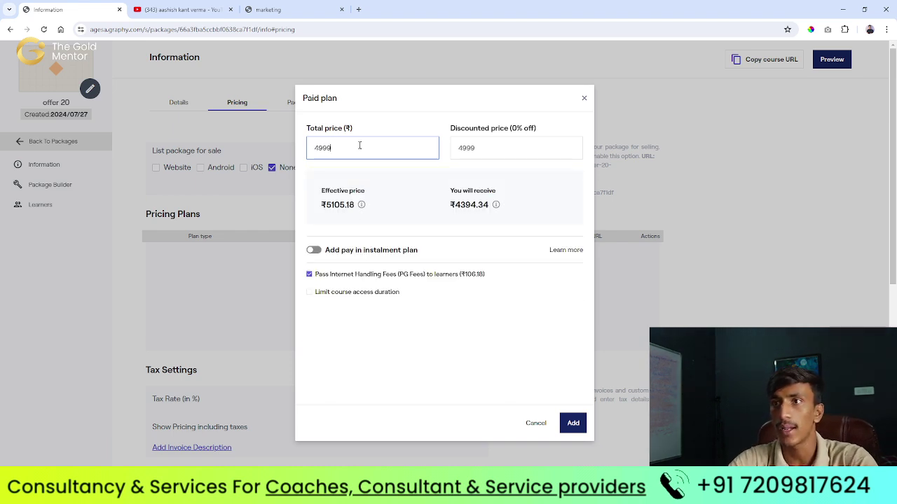
# Step: Set the plan's discounted price to ₹1999 and add the paid plan to the package
pyautogui.click(476, 148)
pyautogui.press('BackSpace')
pyautogui.press('BackSpace')
pyautogui.press('BackSpace')
pyautogui.press('BackSpace')
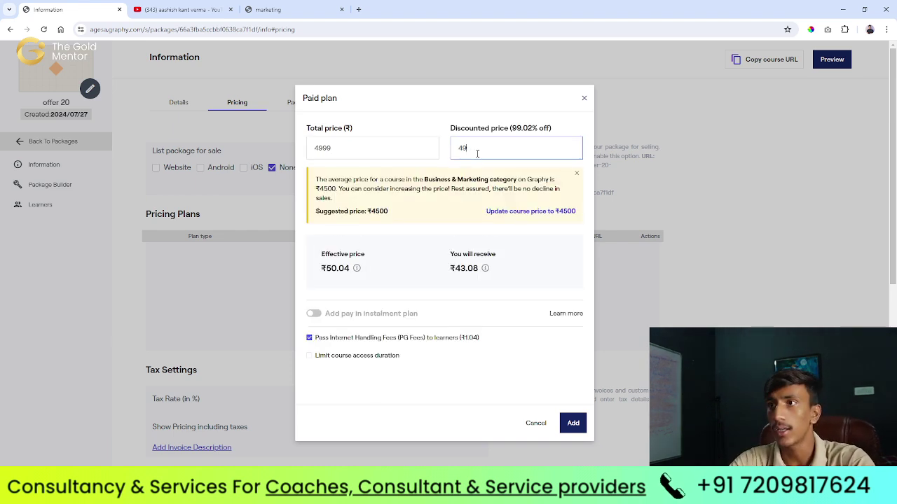
pyautogui.write('1999')
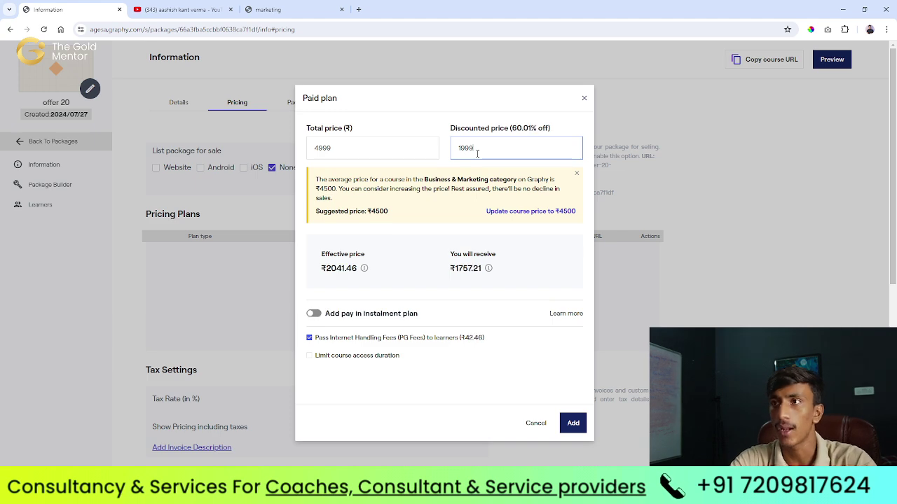
pyautogui.click(394, 144)
pyautogui.hotkey('ctrl', 'a')
pyautogui.click(475, 150)
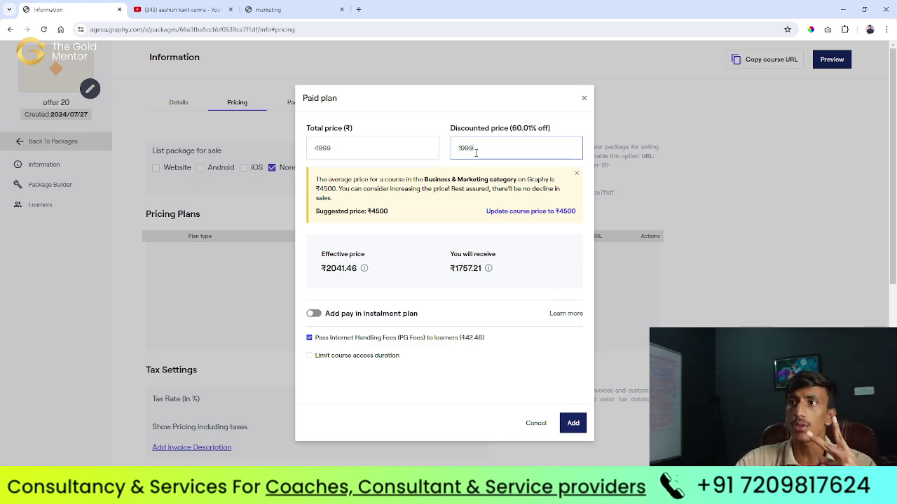
pyautogui.hotkey('ctrl', 'a')
pyautogui.click(529, 126)
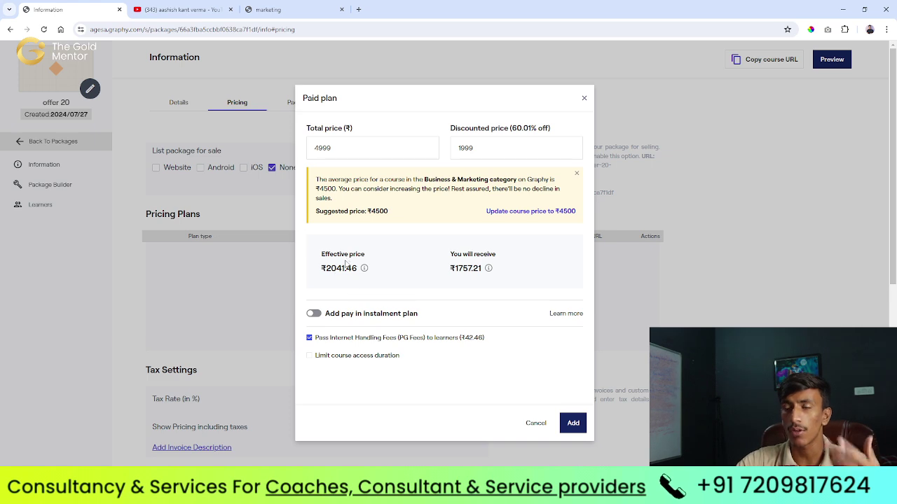
pyautogui.click(573, 424)
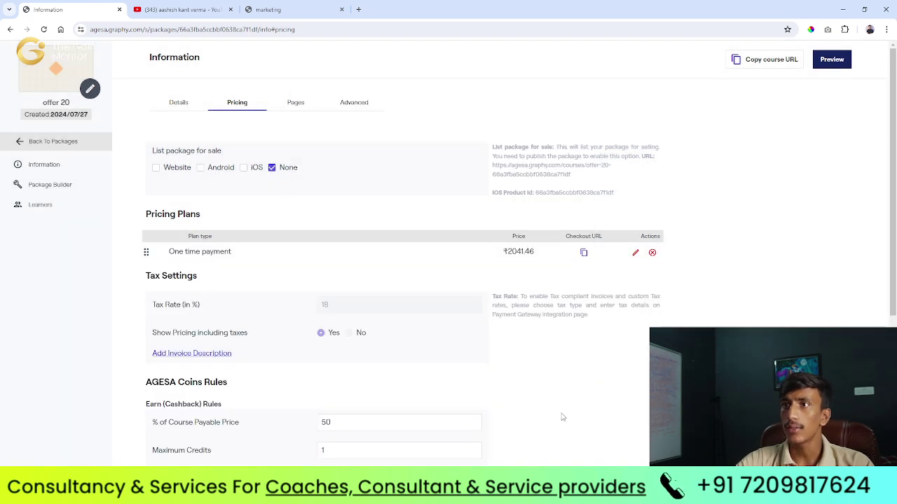
# Step: Look through the remaining pricing settings and preview the "offer 20" package's public page
pyautogui.scroll(-5, 567, 274)
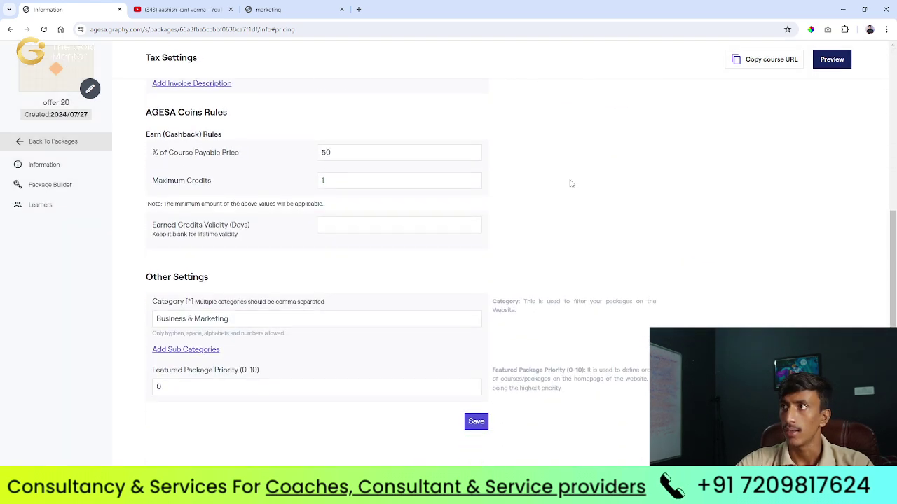
pyautogui.scroll(5, 570, 184)
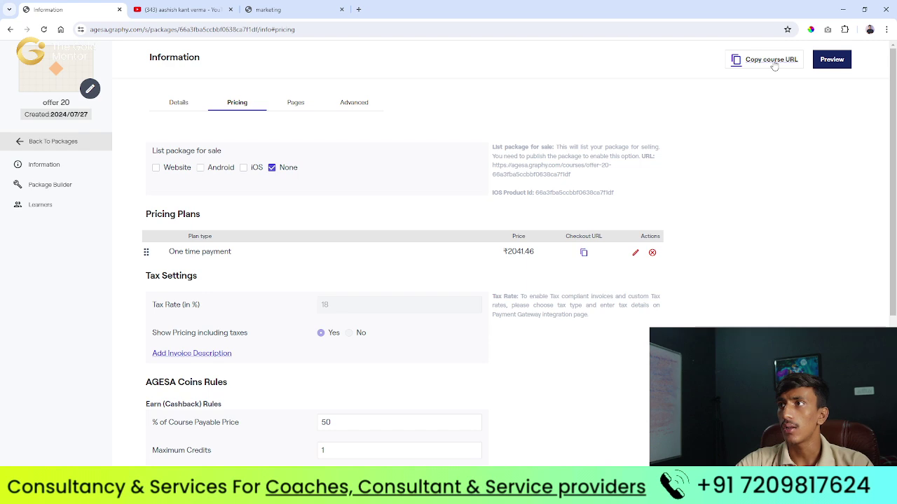
pyautogui.click(831, 60)
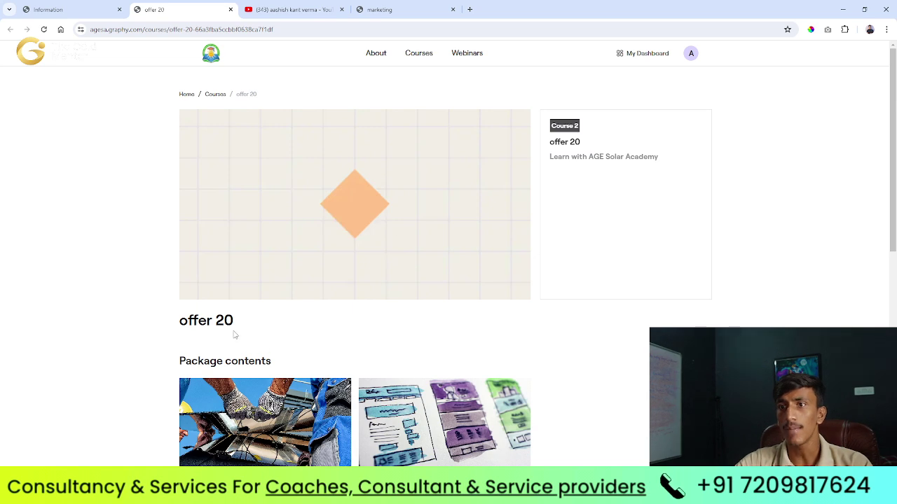
pyautogui.scroll(-2, 235, 335)
pyautogui.scroll(2, 516, 180)
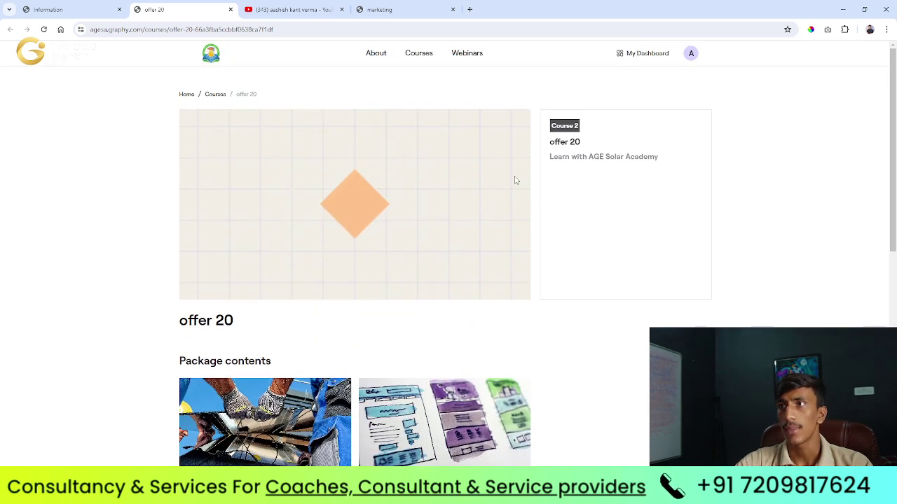
# Step: Open a new browser tab and check the clipboard history for the package's copied URL
pyautogui.hotkey('ctrl', 'shift', 'Tab')
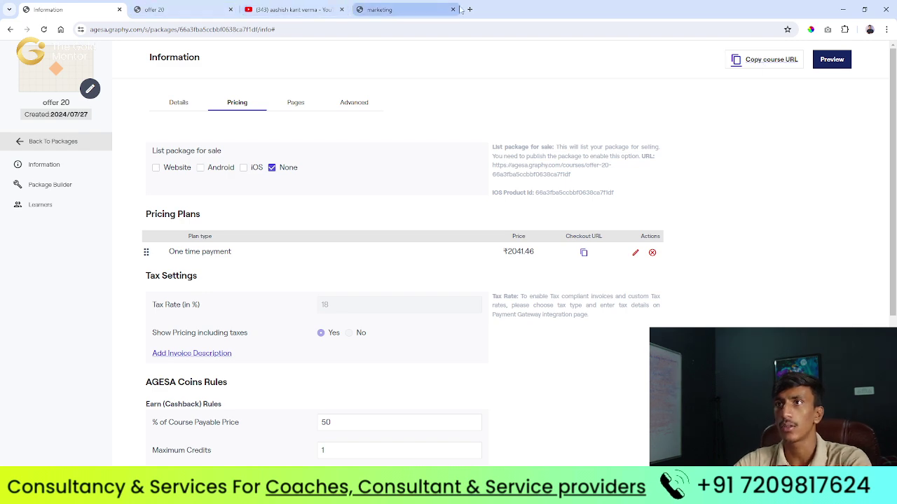
pyautogui.click(469, 9)
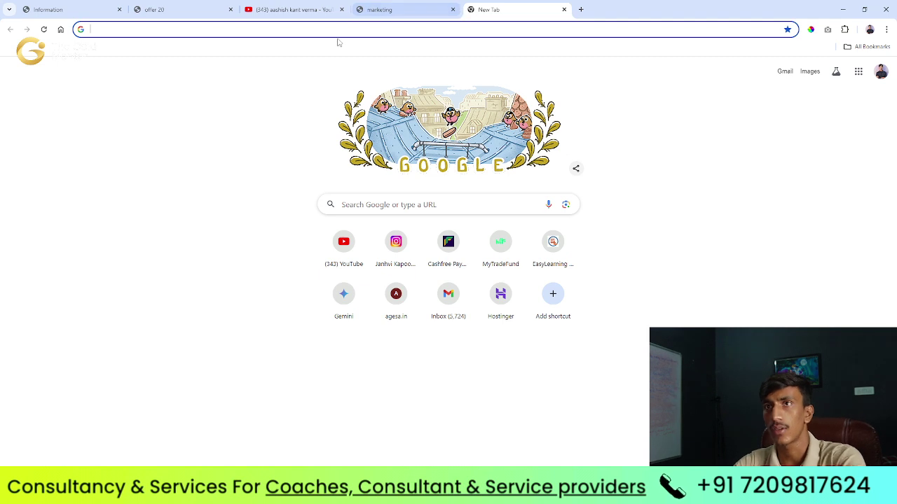
pyautogui.press('super+v')
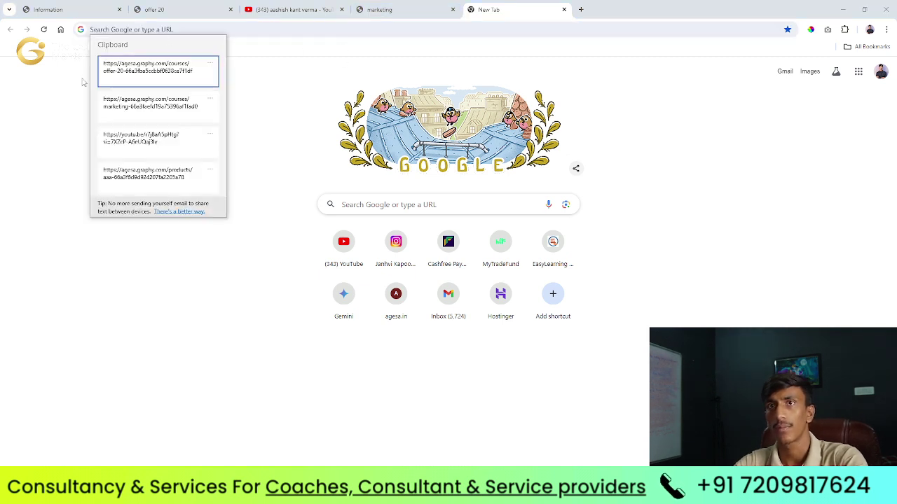
pyautogui.press('Escape')
pyautogui.click(182, 30)
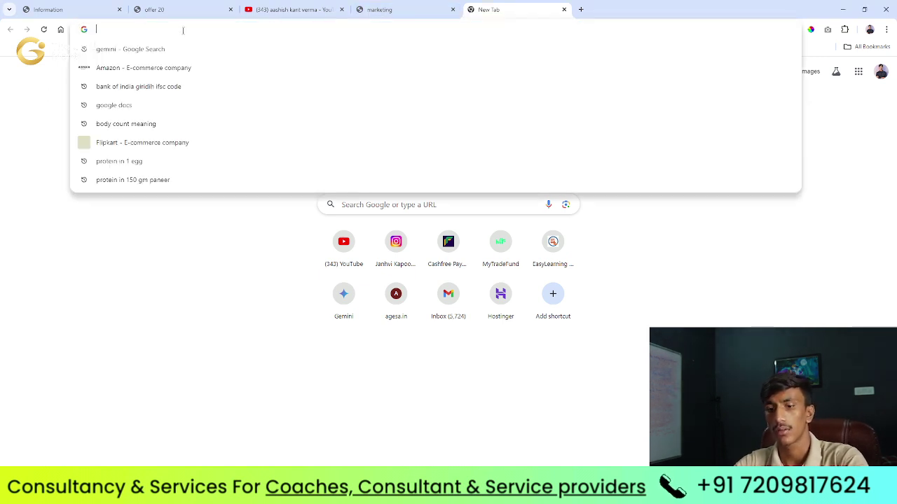
pyautogui.press('super+v')
pyautogui.press('Escape')
pyautogui.hotkey('ctrl', '2')
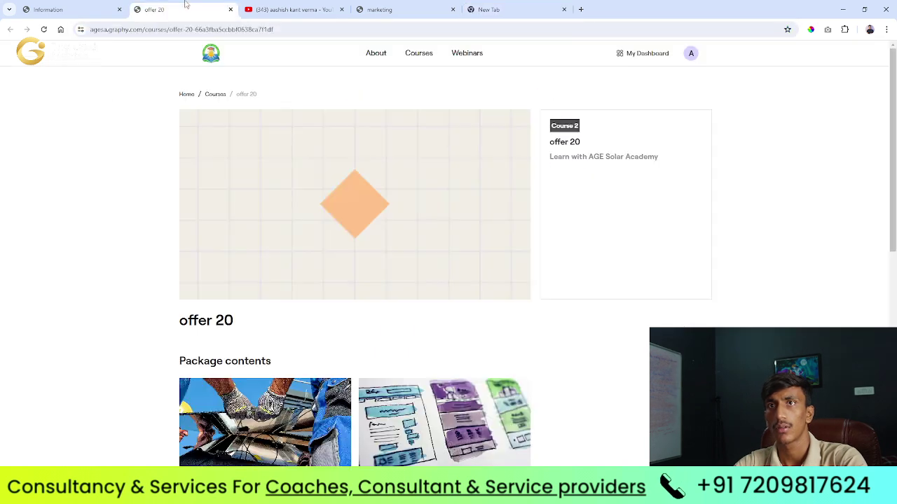
# Step: Copy the one-time payment plan's checkout URL, open it in the new browser tab and review the package page
pyautogui.hotkey('ctrl', '1')
pyautogui.click(582, 251)
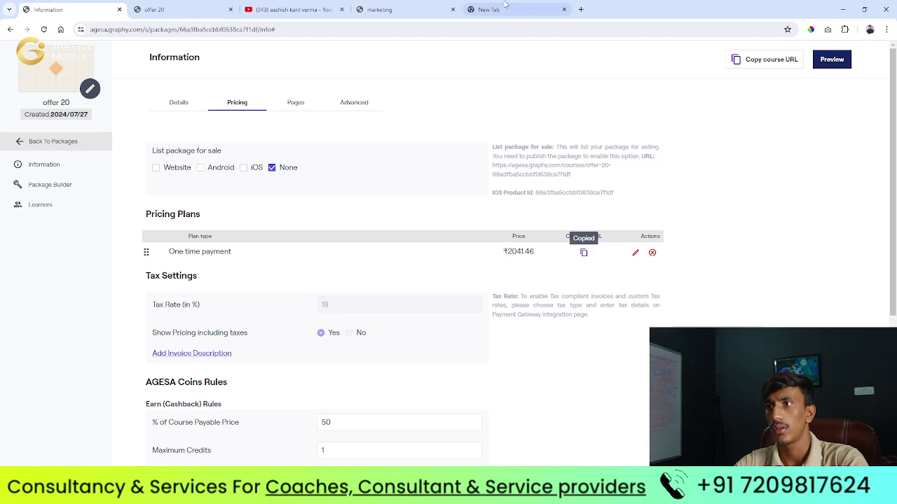
pyautogui.hotkey('ctrl', '5')
pyautogui.click(218, 28)
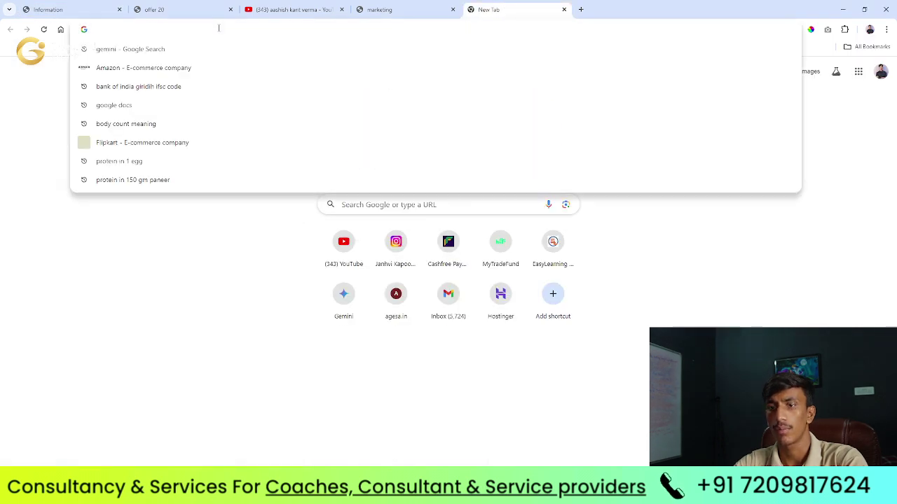
pyautogui.press('super+v')
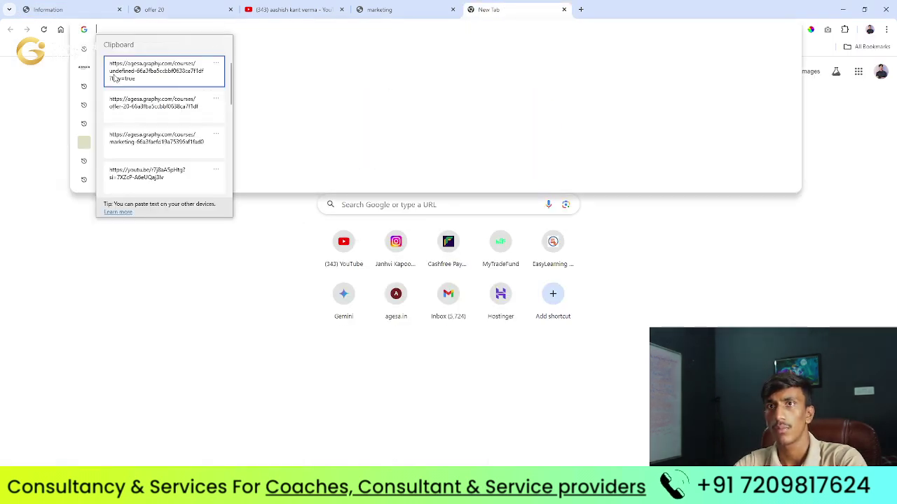
pyautogui.press('Return')
pyautogui.hotkey('ctrl', 'v')
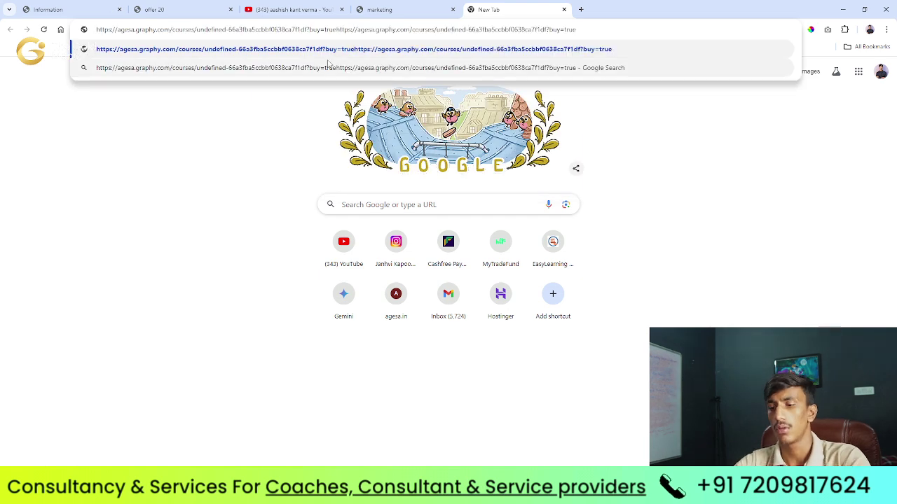
pyautogui.moveTo(577, 29); pyautogui.dragTo(96, 35)
pyautogui.hotkey('ctrl', 'v')
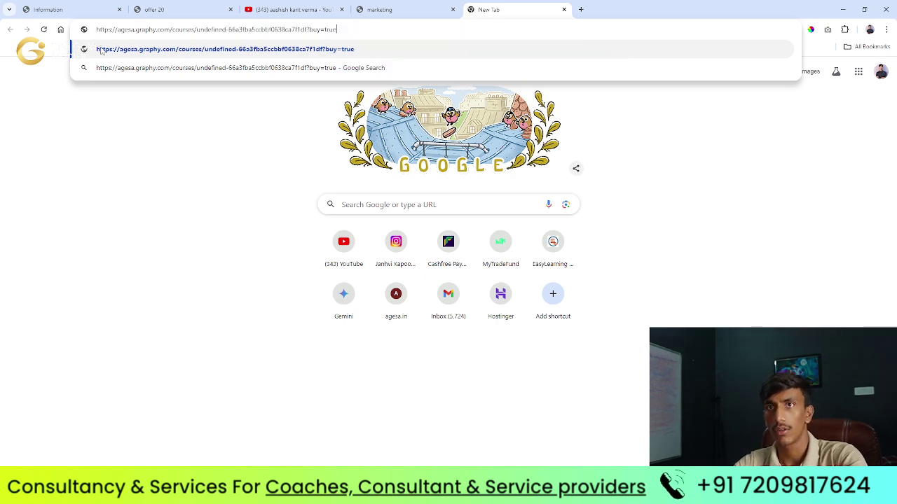
pyautogui.press('Return')
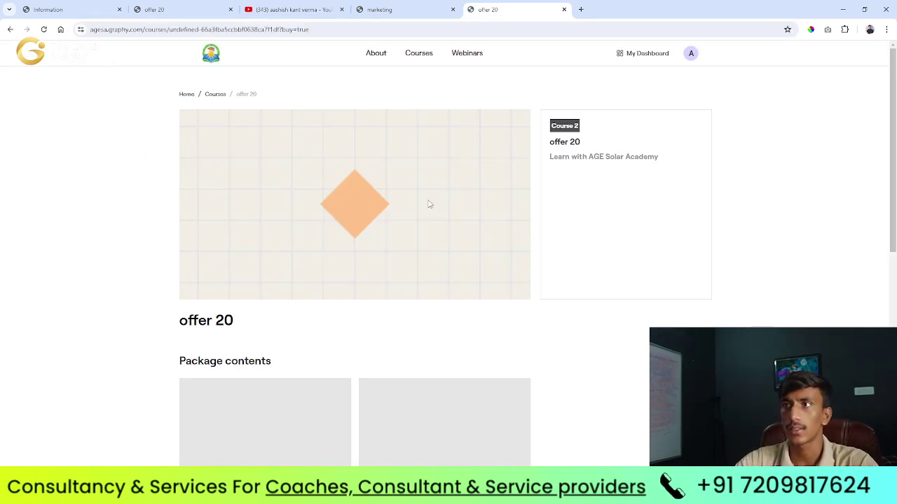
pyautogui.scroll(-3, 428, 202)
pyautogui.scroll(-3, 293, 265)
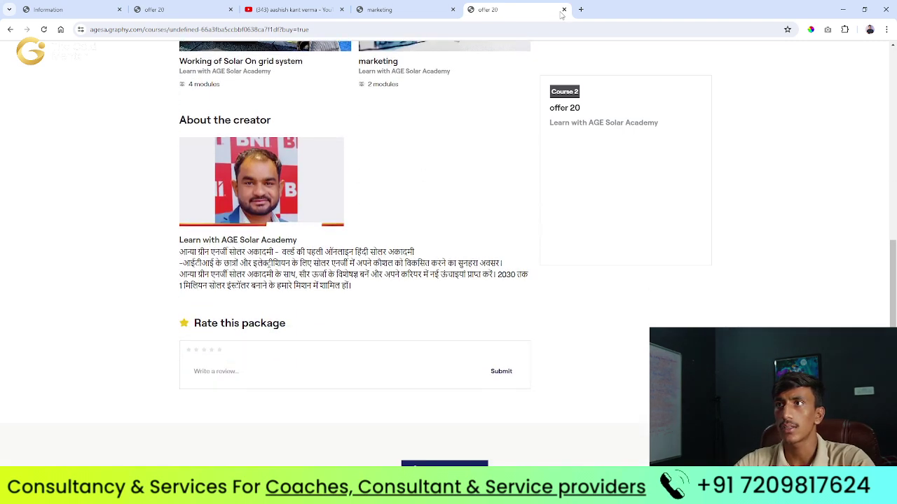
# Step: Return to the package's pricing settings and save them, accepting the notice about store visibility
pyautogui.click(173, 7)
pyautogui.click(85, 7)
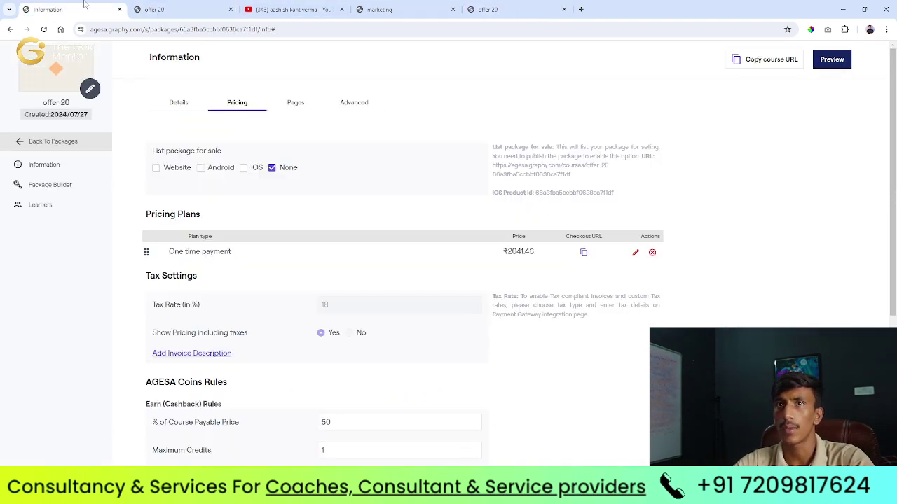
pyautogui.scroll(-4, 294, 242)
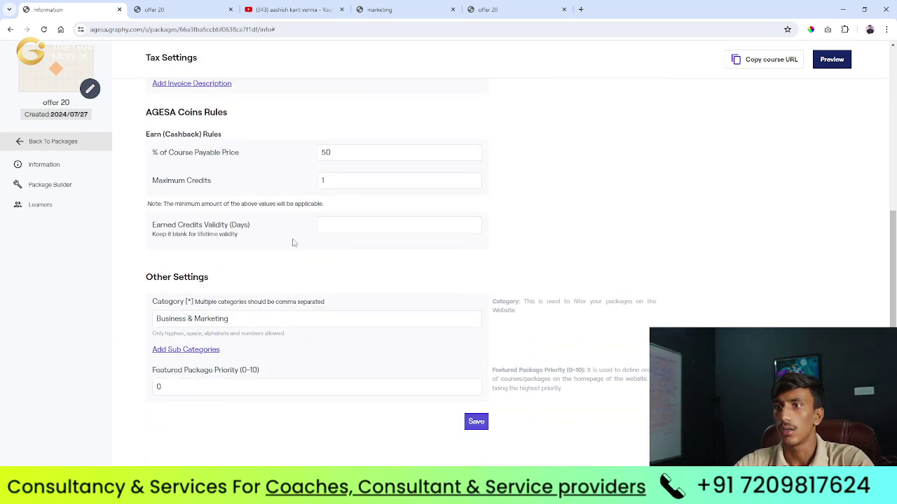
pyautogui.click(476, 422)
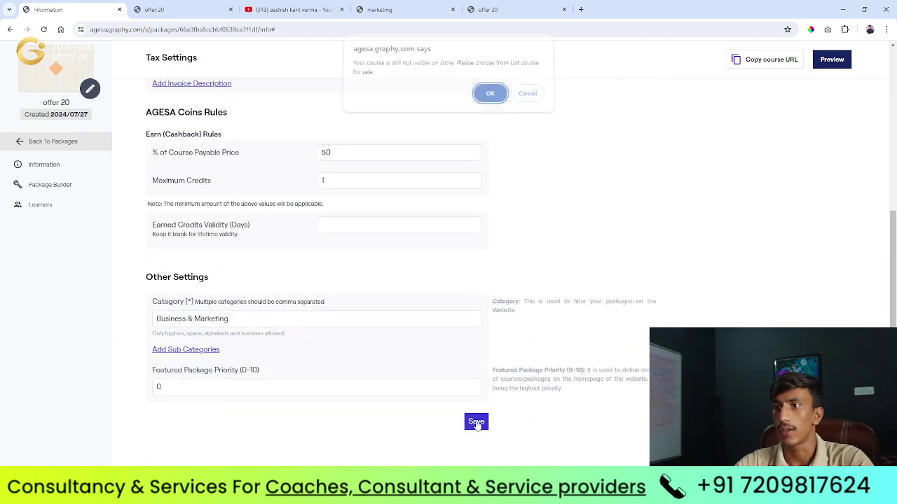
pyautogui.click(489, 96)
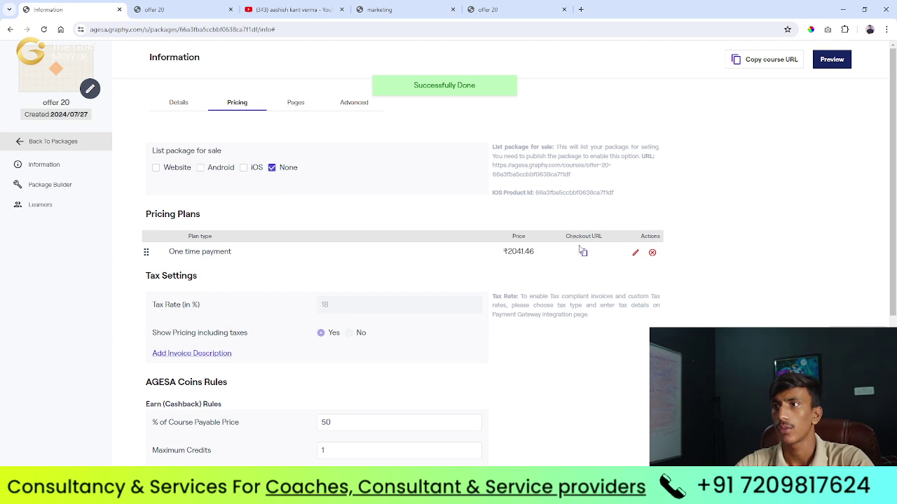
# Step: Open the copied checkout URL again in another browser tab and review the package page after saving
pyautogui.click(581, 10)
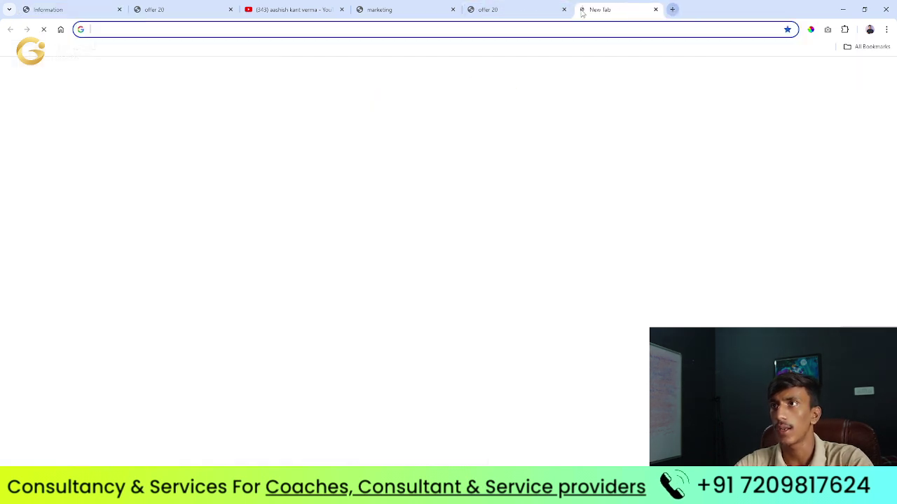
pyautogui.hotkey('ctrl', 'v')
pyautogui.press('Return')
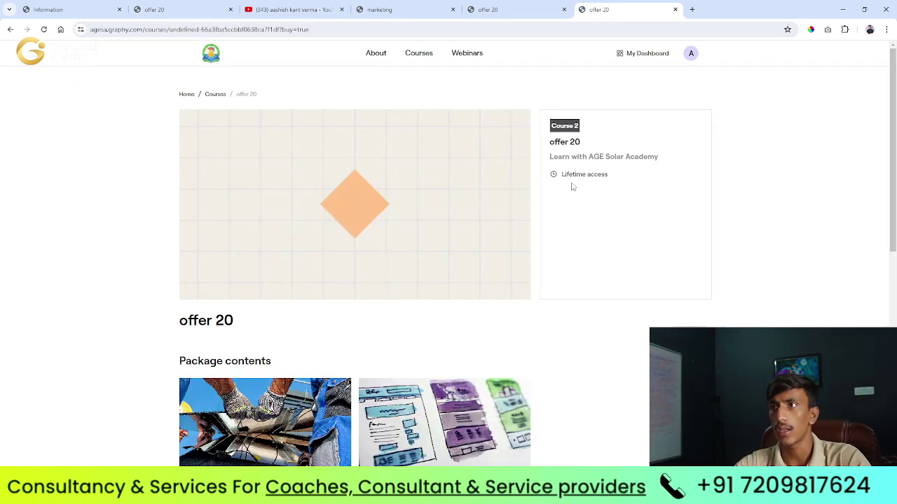
pyautogui.scroll(-7, 462, 245)
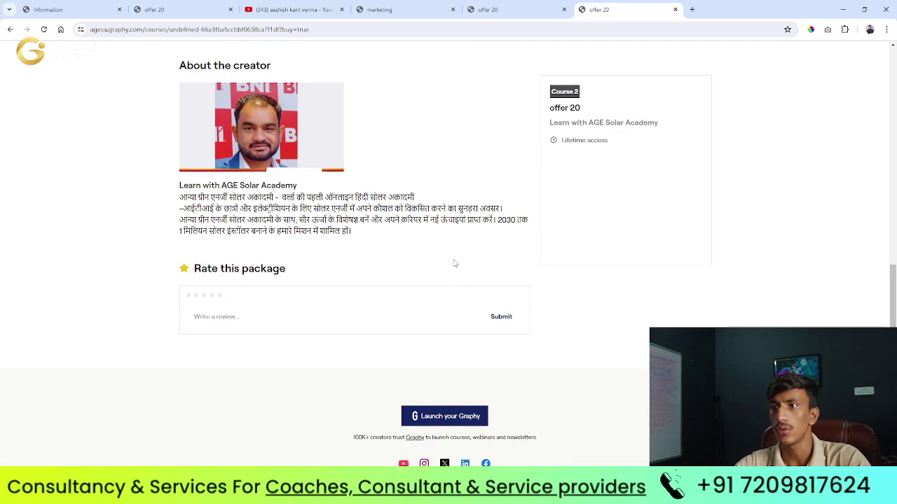
# Step: Close the extra package page tab and return from the package's settings to the package list
pyautogui.scroll(10, 454, 263)
pyautogui.click(676, 9)
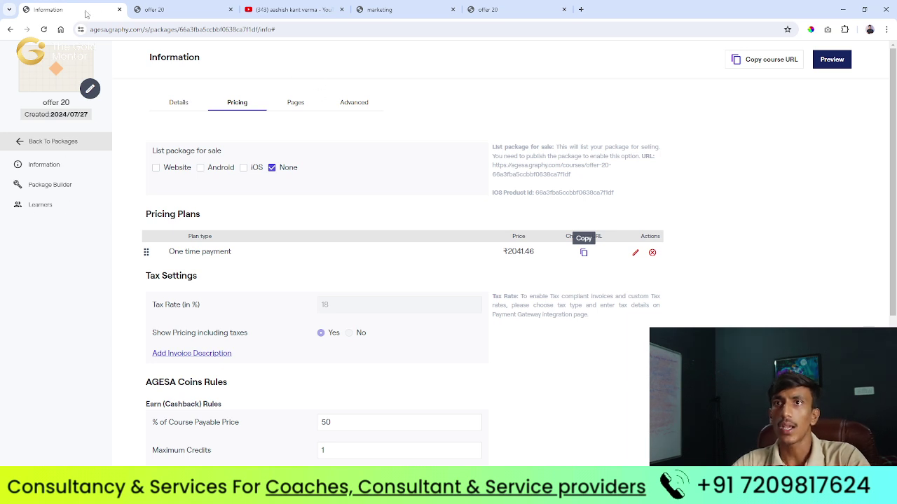
pyautogui.click(56, 144)
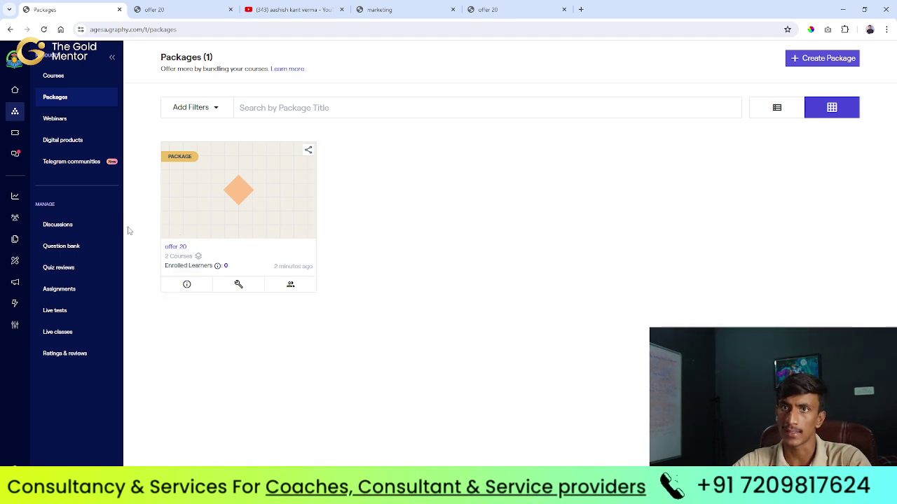
# Step: Start a new webinar and examine its title, date, duration and description fields without filling them in
pyautogui.click(75, 123)
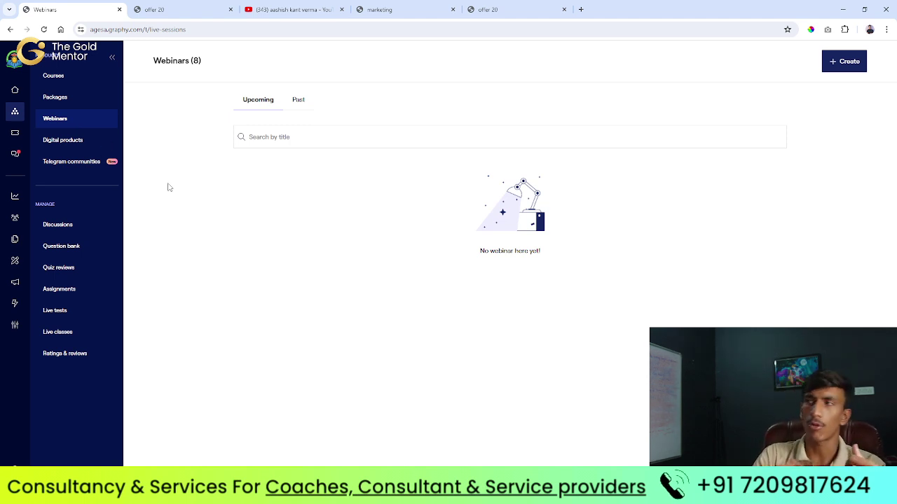
pyautogui.click(854, 54)
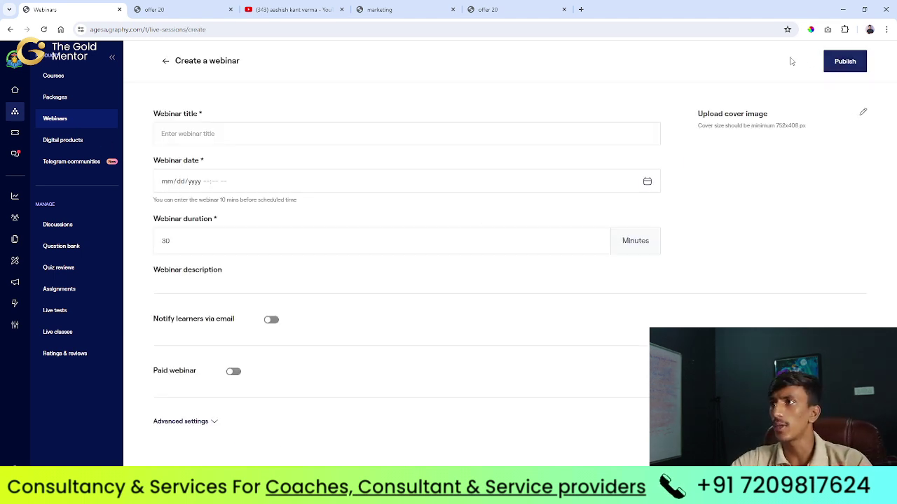
pyautogui.click(242, 129)
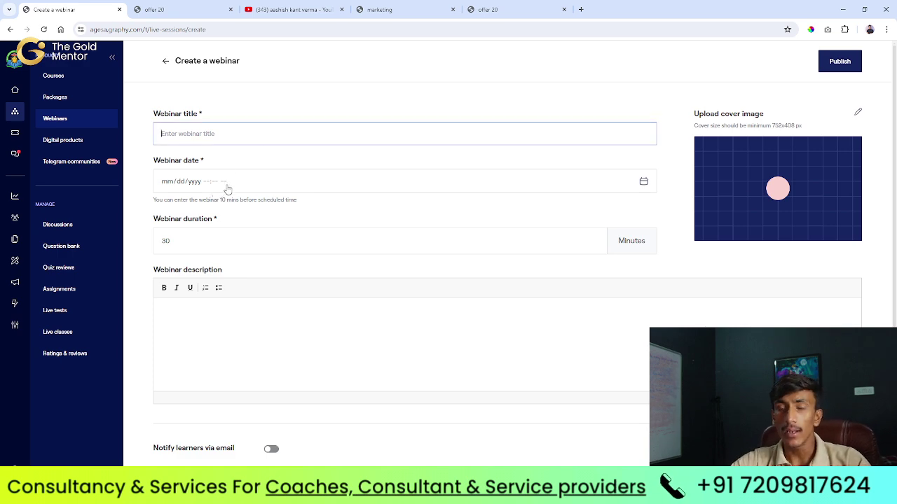
pyautogui.click(235, 240)
pyautogui.scroll(-1, 231, 298)
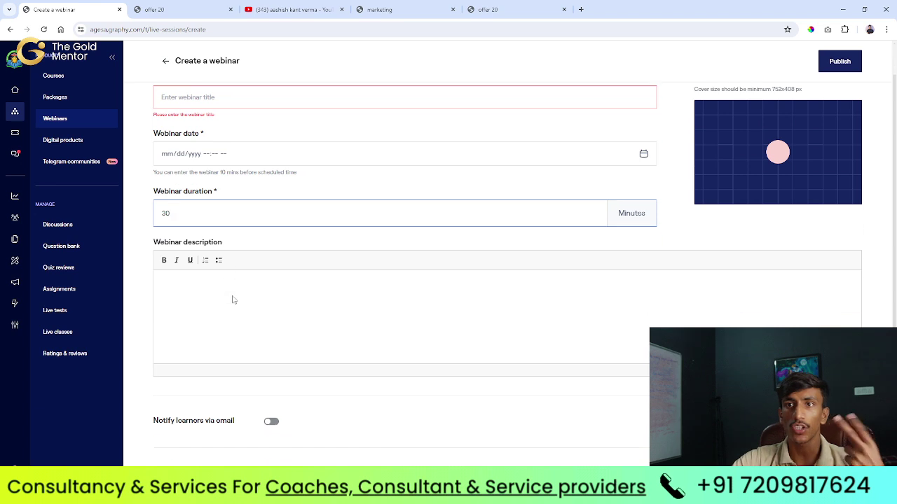
pyautogui.click(233, 280)
pyautogui.scroll(-1, 245, 322)
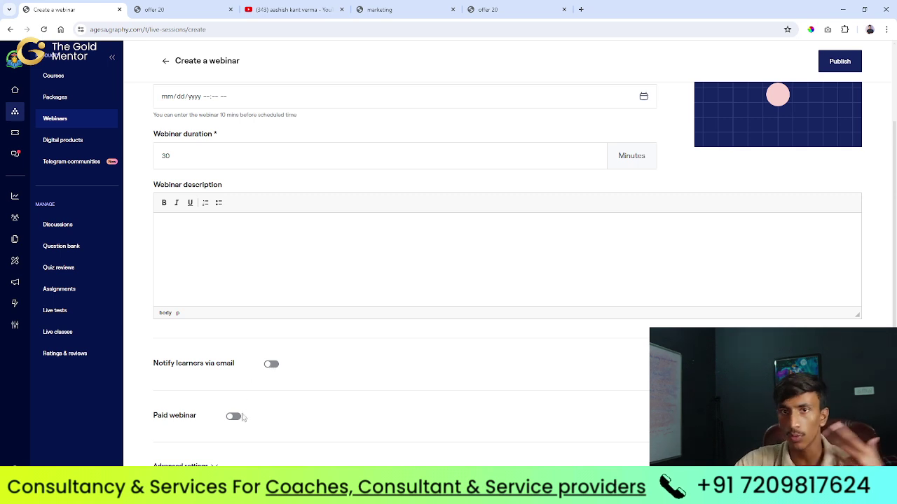
# Step: Try the paid webinar option with its price fields, and quit the webinar unpublished in favour of the digital products section
pyautogui.click(234, 417)
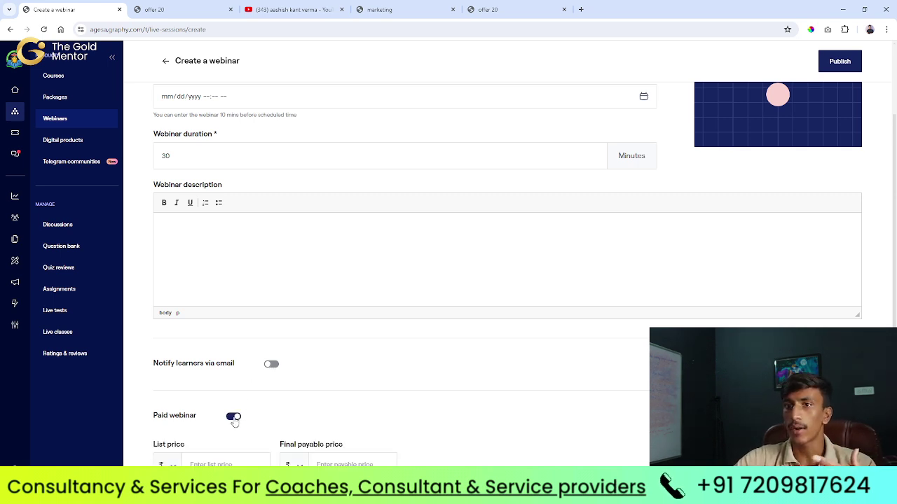
pyautogui.scroll(-1, 234, 420)
pyautogui.click(253, 414)
pyautogui.click(357, 413)
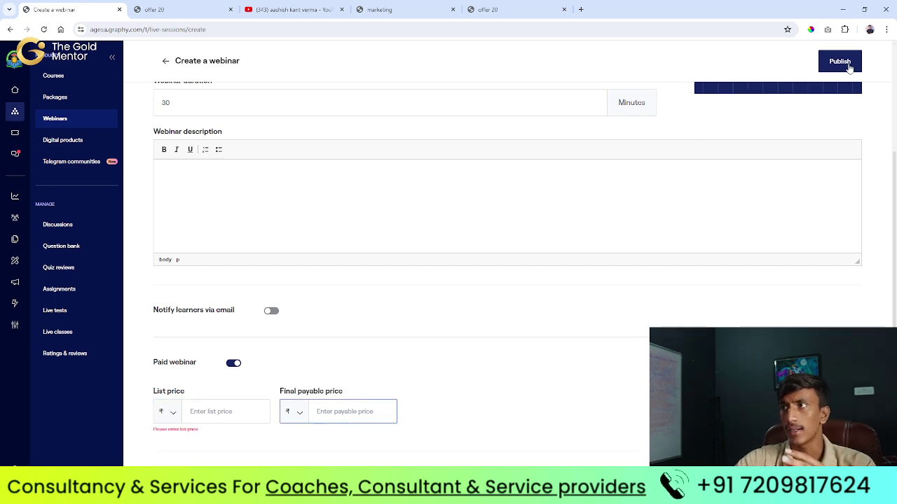
pyautogui.click(73, 140)
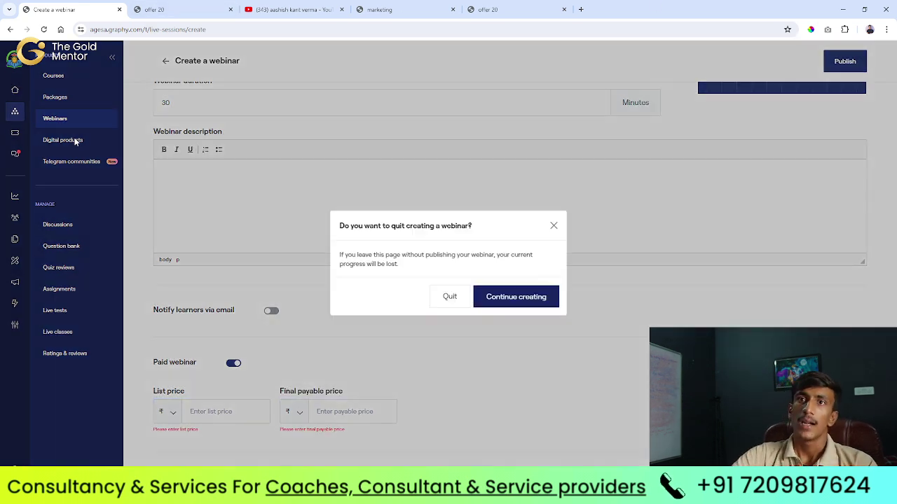
pyautogui.click(464, 297)
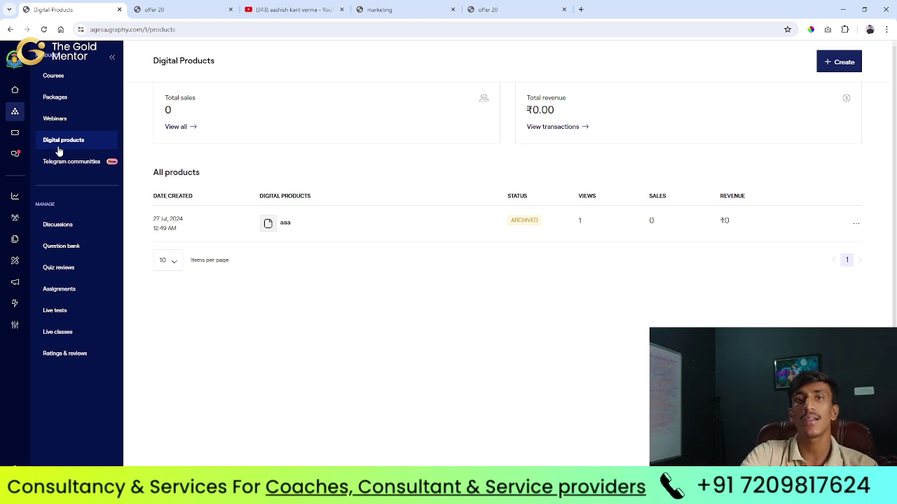
# Step: Start a new digital product of the Document type and title it "aa"
pyautogui.click(829, 63)
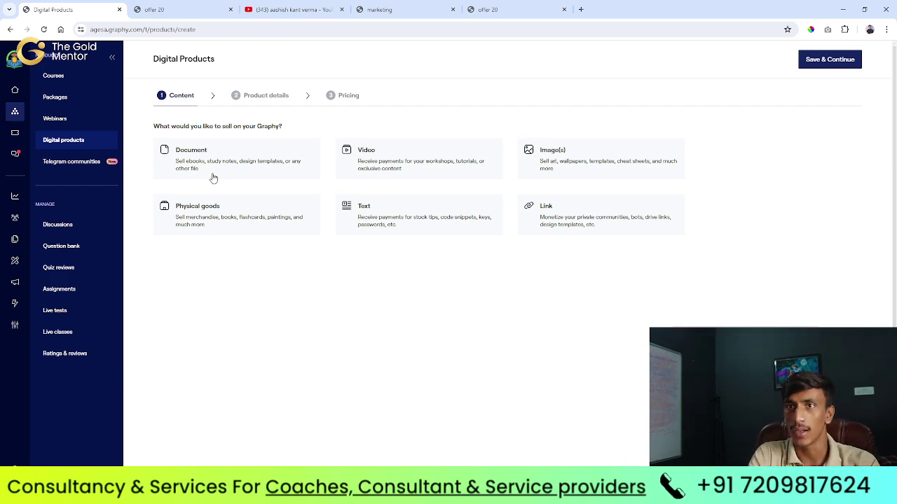
pyautogui.click(221, 172)
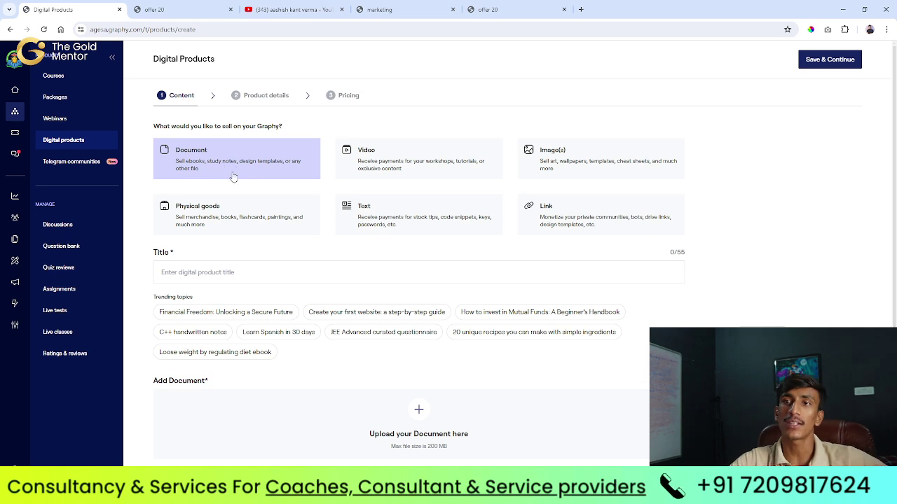
pyautogui.click(202, 270)
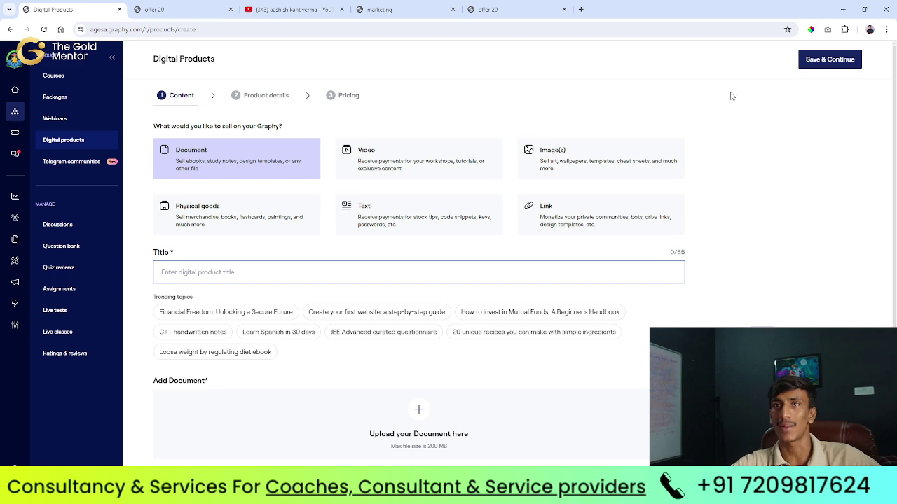
pyautogui.write('aa')
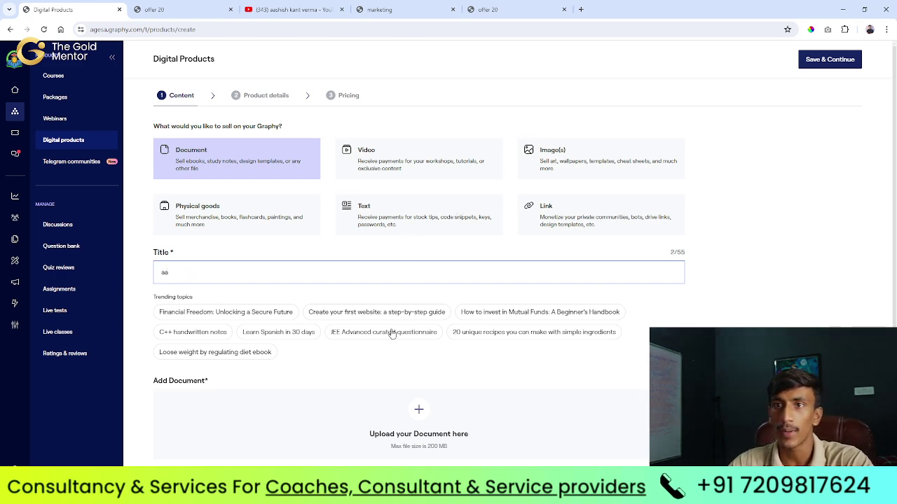
# Step: Upload 78186530_297 from Downloads as the product's document and save the product details with the description "aaa"
pyautogui.click(410, 415)
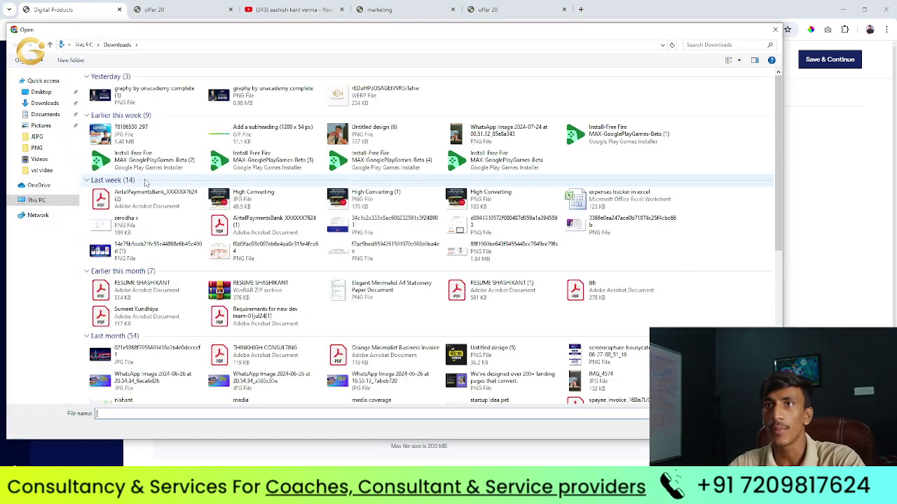
pyautogui.click(146, 134)
pyautogui.click(683, 428)
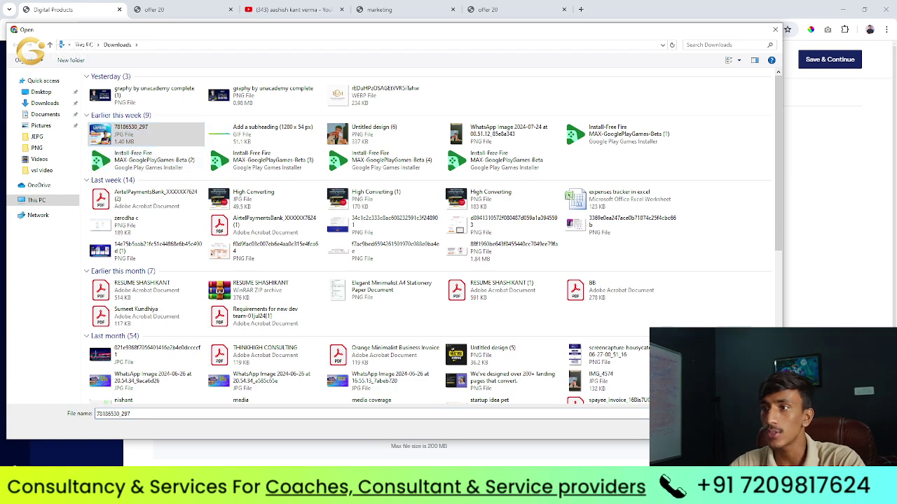
pyautogui.click(829, 60)
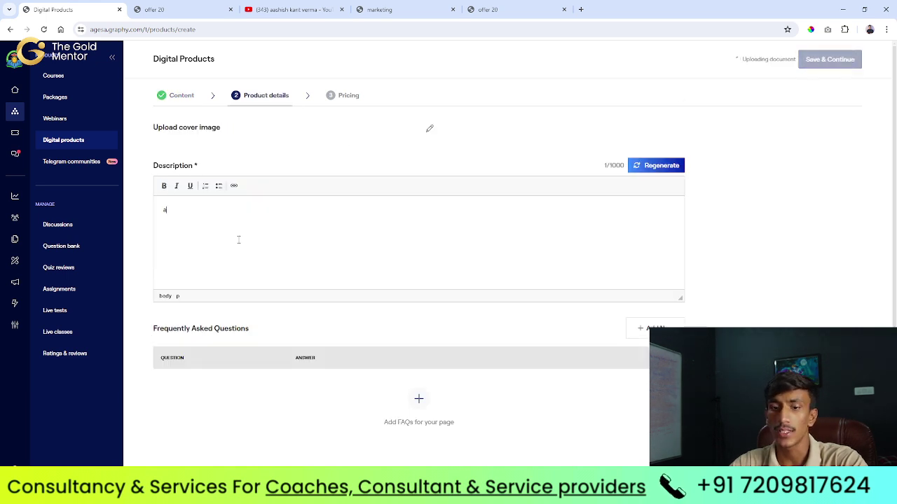
pyautogui.click(849, 62)
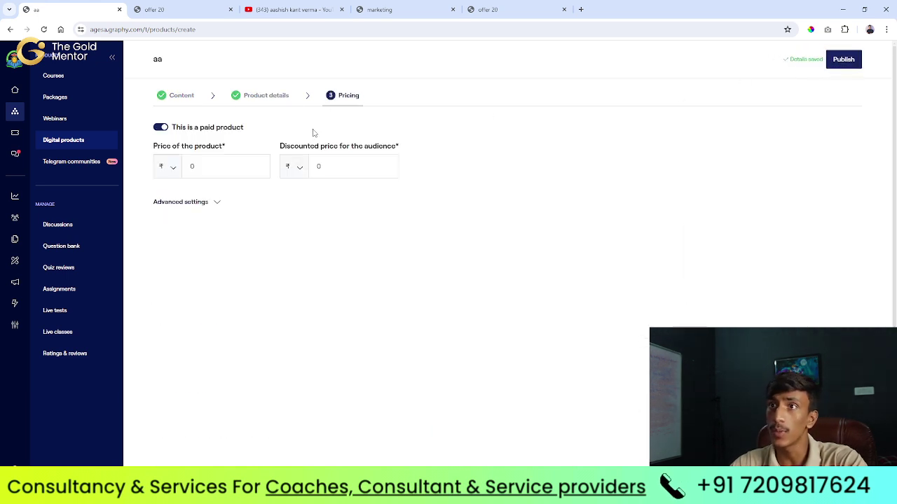
# Step: Set the product's price to ₹1499 and its discounted price to ₹299, and publish it
pyautogui.click(222, 174)
pyautogui.press('BackSpace')
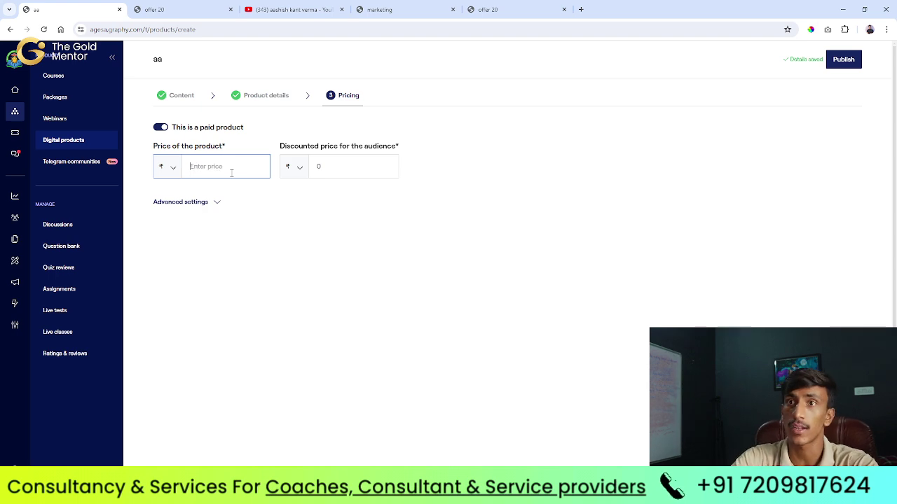
pyautogui.write('1499')
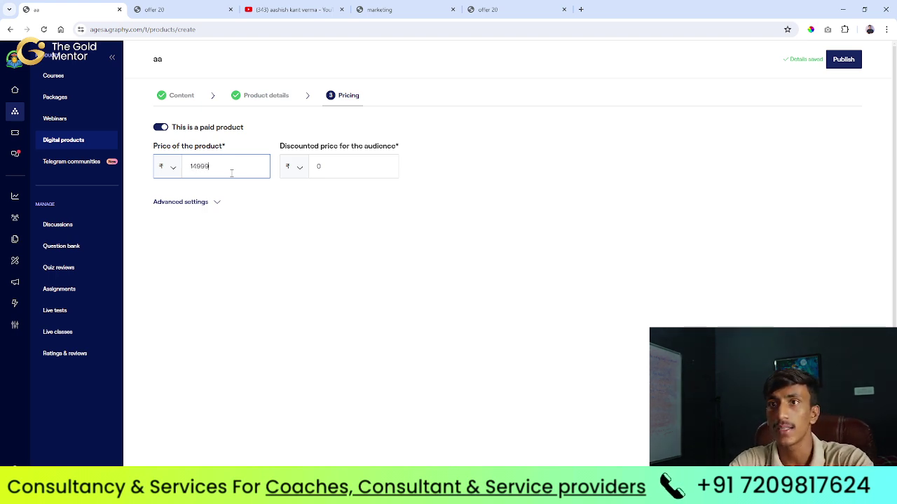
pyautogui.click(343, 176)
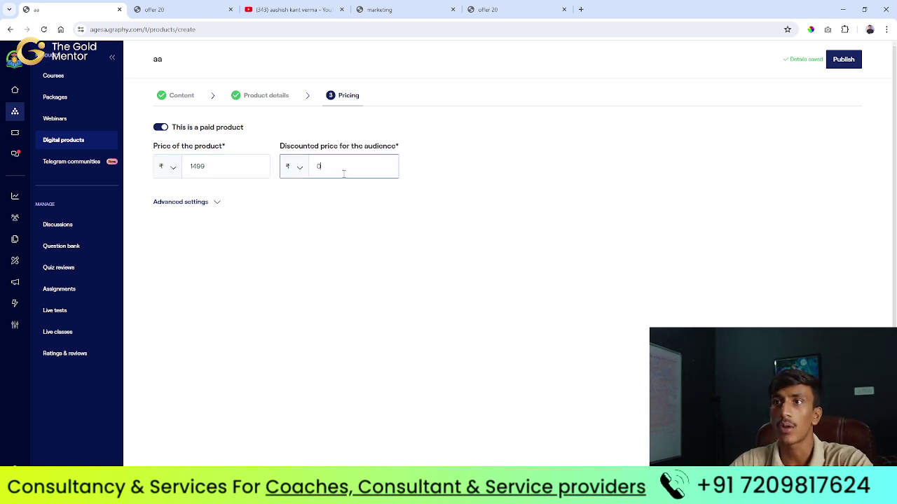
pyautogui.press('BackSpace')
pyautogui.write('299')
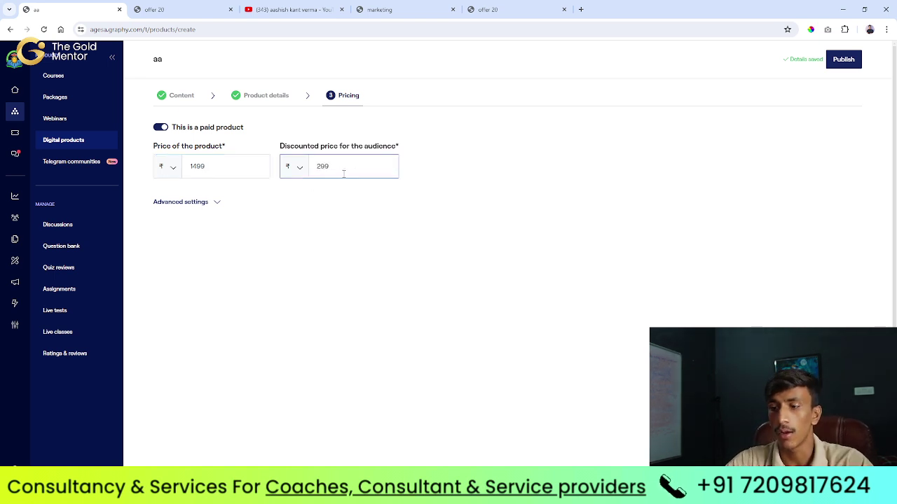
pyautogui.click(853, 60)
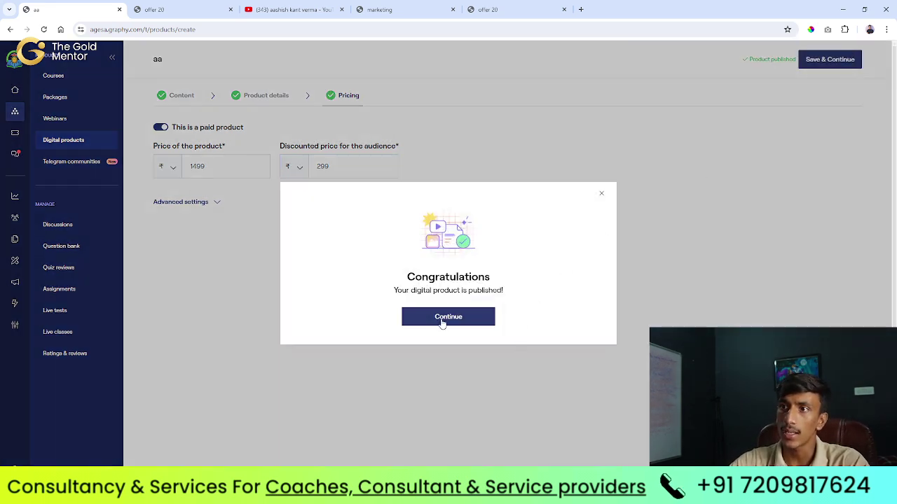
pyautogui.click(441, 315)
# Step: Copy the published product's link, open it in a new browser tab and go through Buy Now to the payment page
pyautogui.click(431, 322)
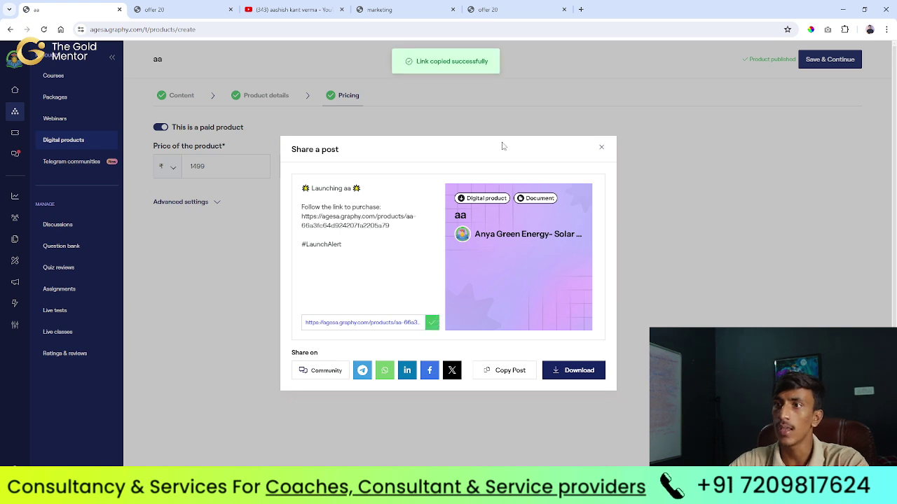
pyautogui.click(581, 10)
pyautogui.hotkey('ctrl', 'v')
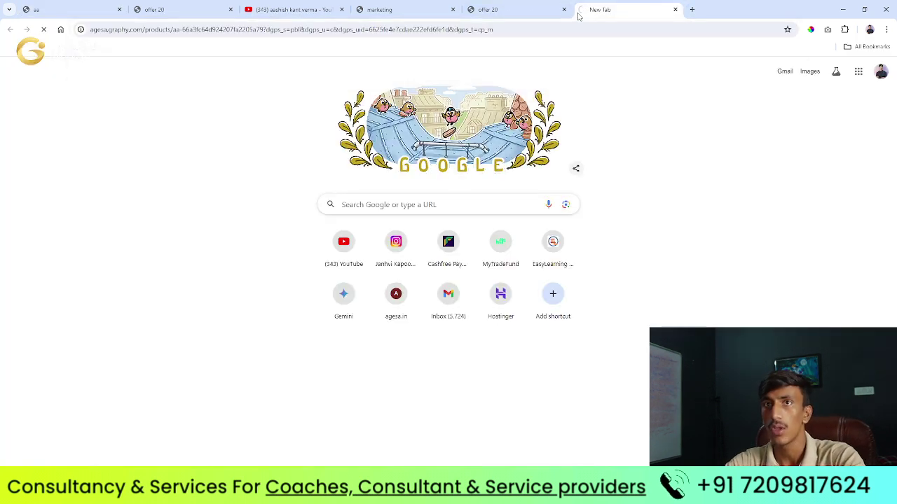
pyautogui.press('Return')
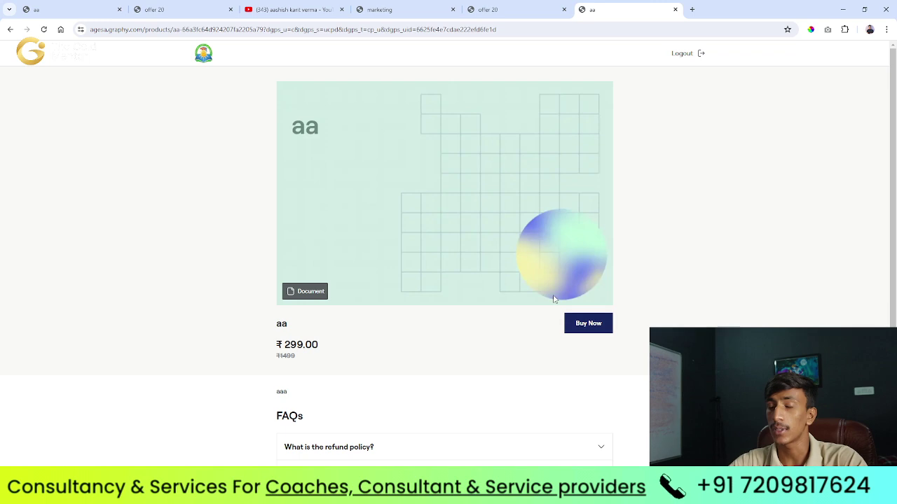
pyautogui.click(591, 324)
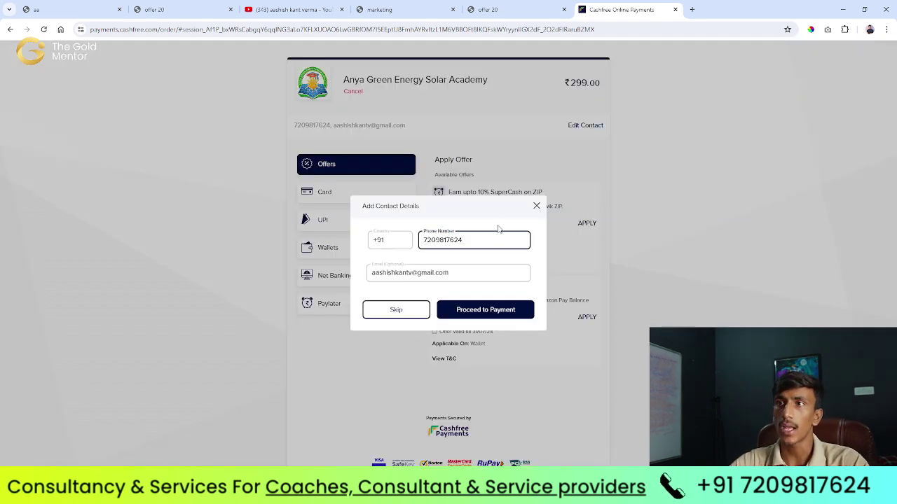
# Step: Return to the browser tab with the "aa" product's settings and close its share post dialog
pyautogui.click(387, 8)
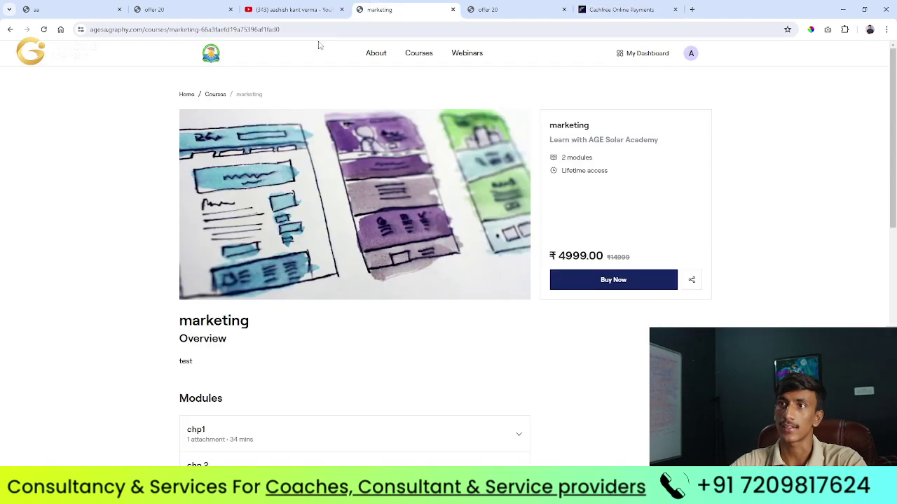
pyautogui.click(169, 9)
pyautogui.click(70, 9)
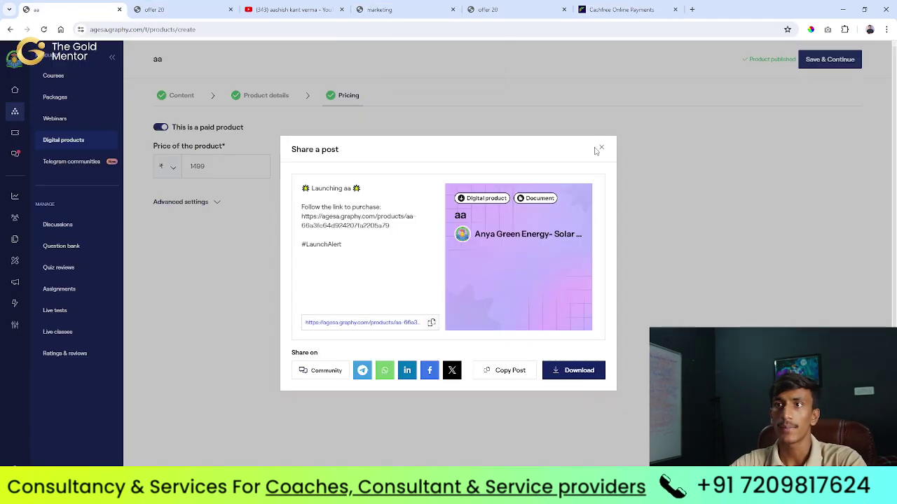
pyautogui.click(601, 150)
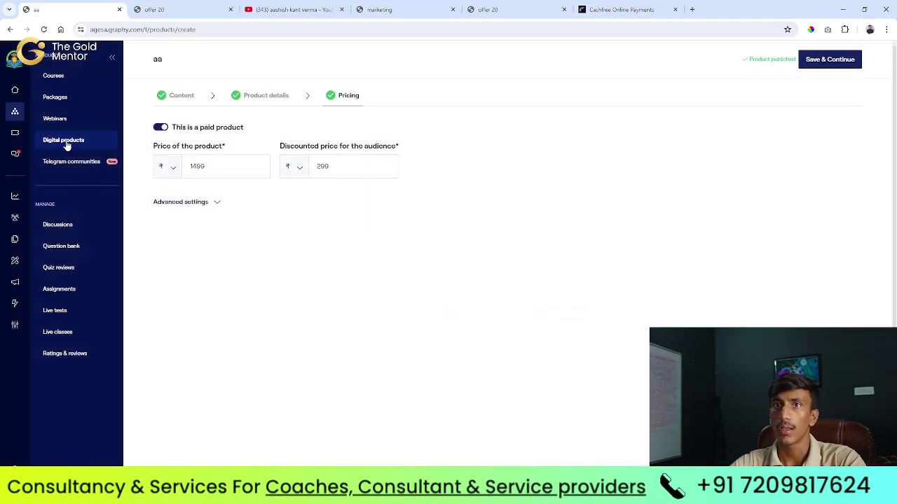
# Step: Look through the digital products, Telegram communities, course discussions and question bank sections
pyautogui.click(66, 143)
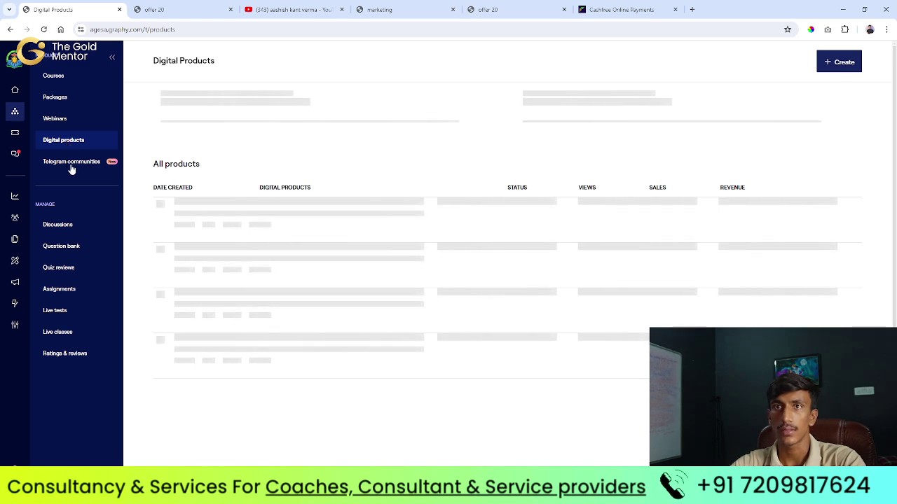
pyautogui.click(71, 165)
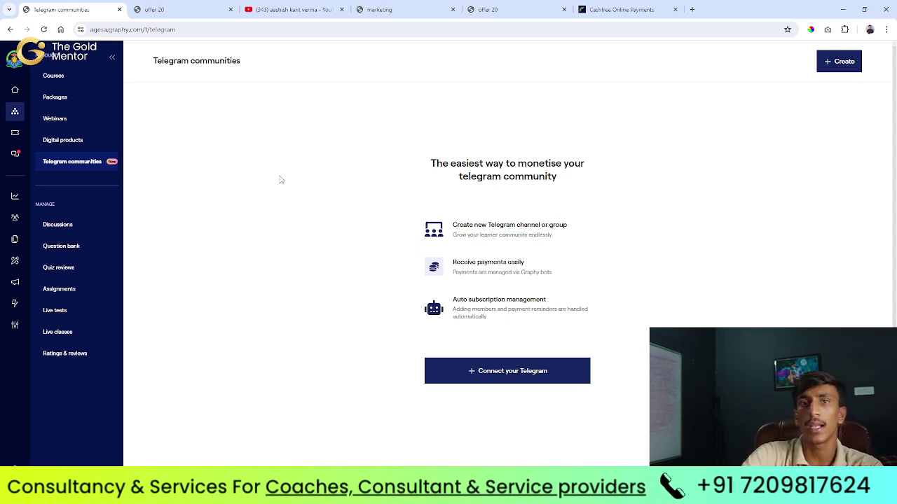
pyautogui.click(68, 227)
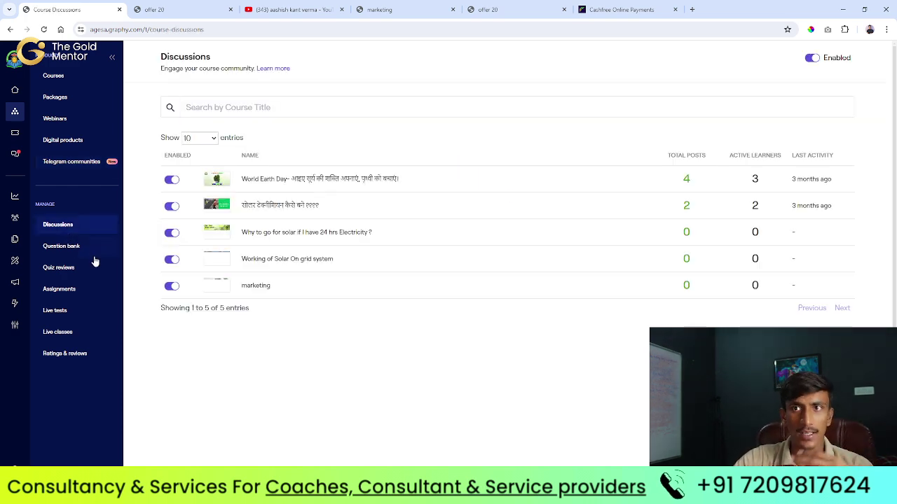
pyautogui.click(82, 250)
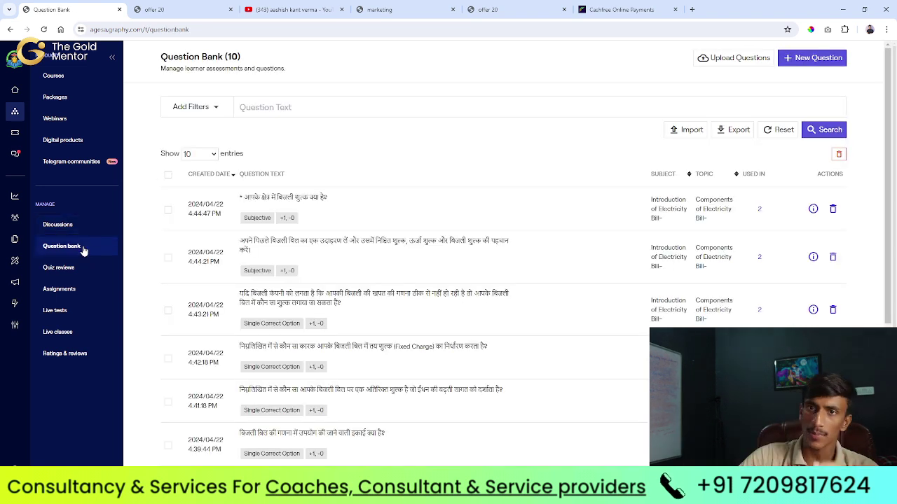
# Step: Look through the quiz reviews, assignments, live tests and live classes sections
pyautogui.click(76, 267)
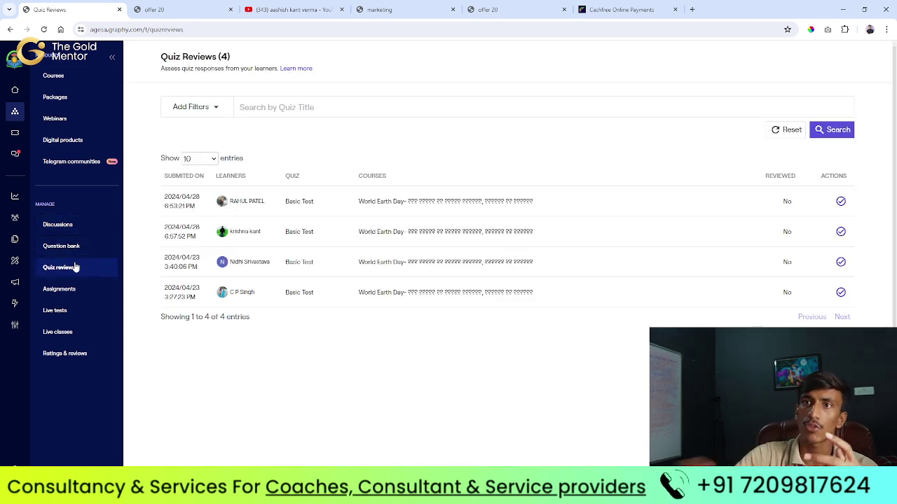
pyautogui.click(79, 291)
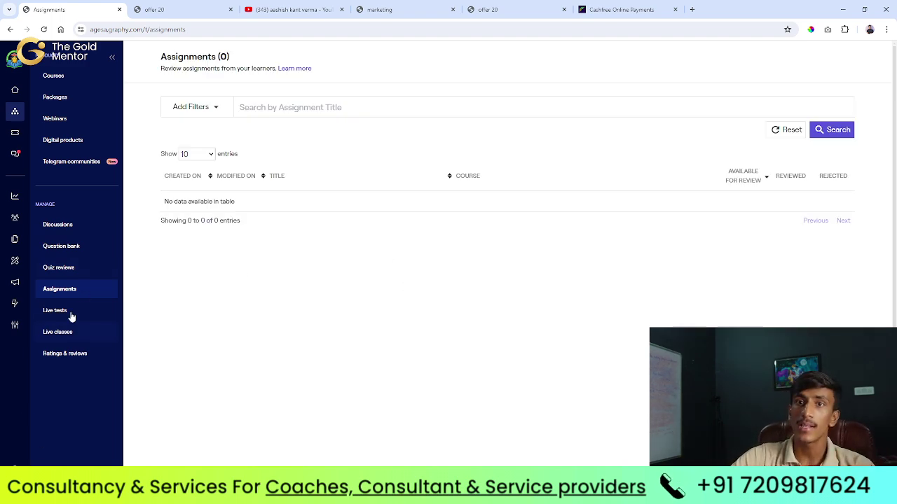
pyautogui.click(71, 313)
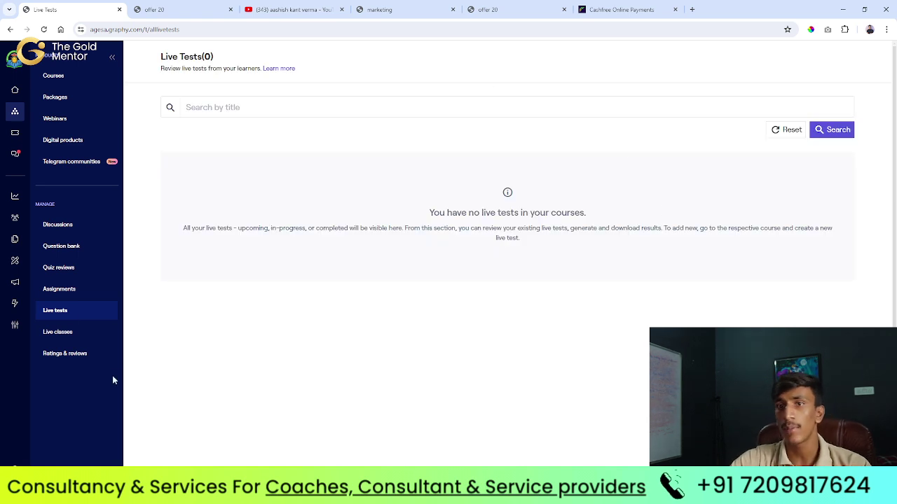
pyautogui.click(70, 333)
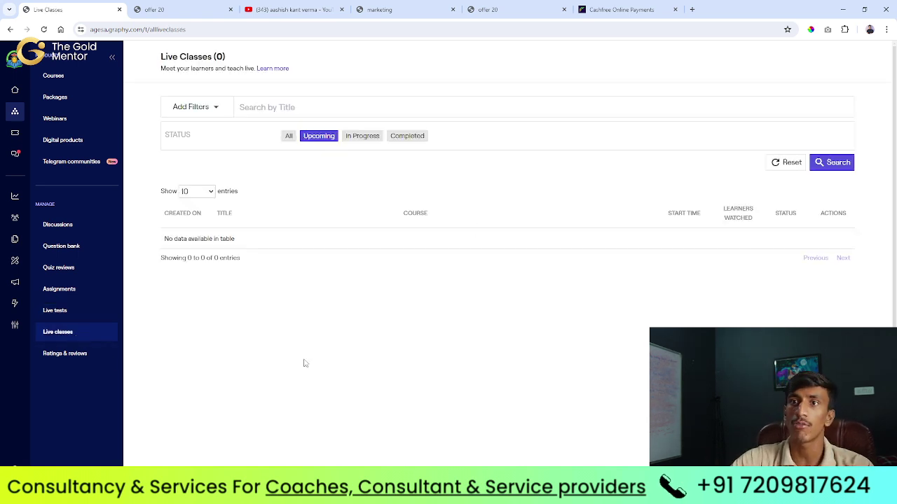
# Step: View the course ratings and reviews, check the World Earth Day course's pending review and close its reviews manager
pyautogui.click(79, 355)
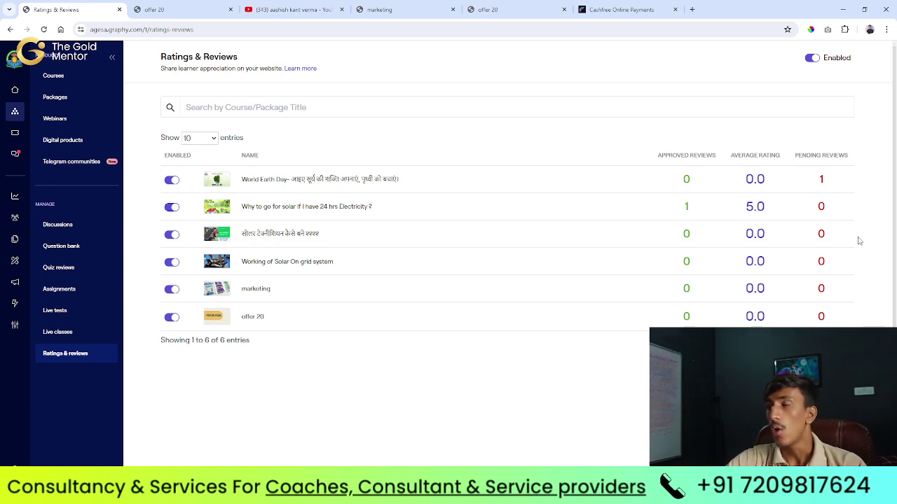
pyautogui.click(821, 182)
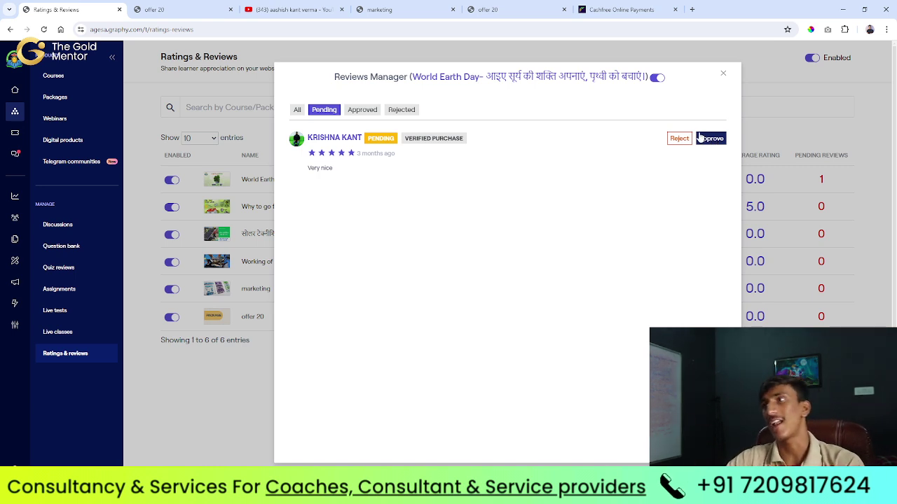
pyautogui.click(723, 75)
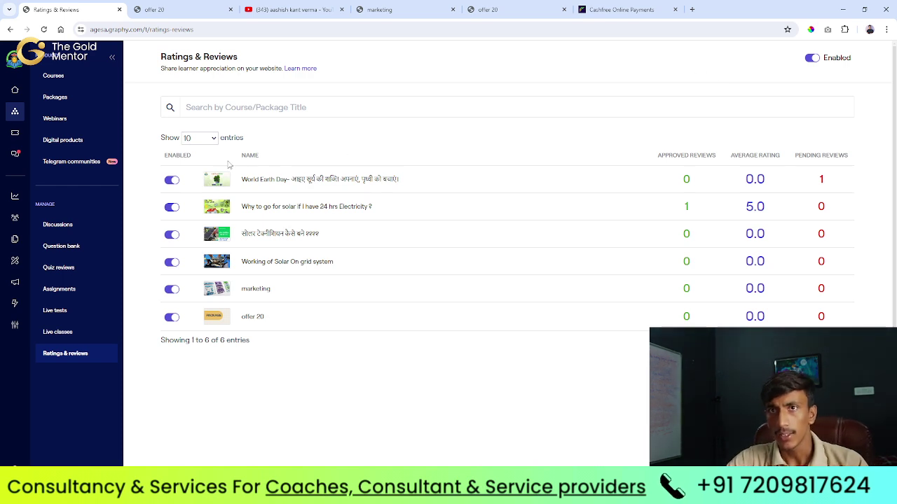
# Step: Read the benefits a membership can offer and view its yearly, quarterly and monthly price settings
pyautogui.click(14, 137)
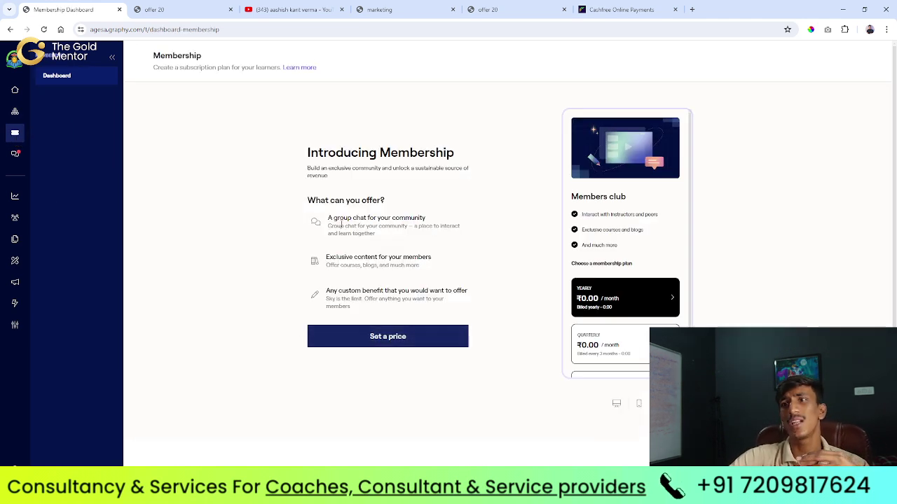
pyautogui.moveTo(328, 218); pyautogui.dragTo(412, 217)
pyautogui.moveTo(348, 256); pyautogui.dragTo(391, 282)
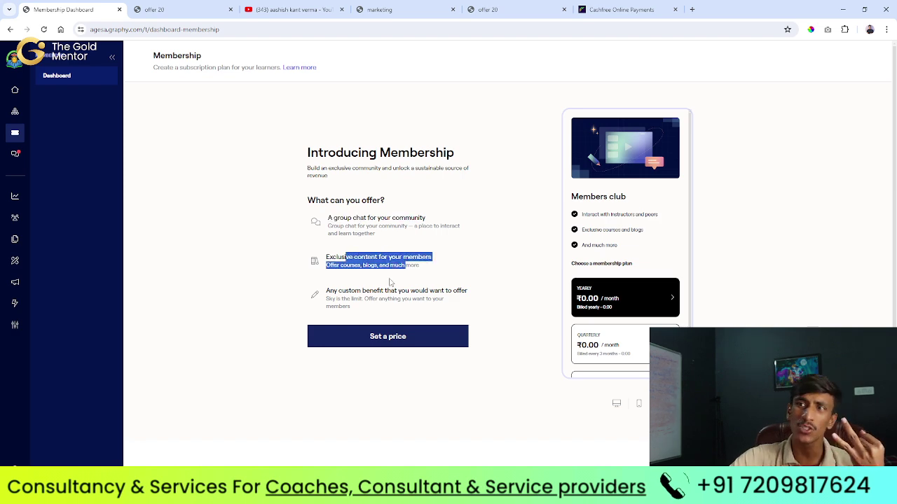
pyautogui.moveTo(339, 290); pyautogui.dragTo(380, 292)
pyautogui.click(381, 291)
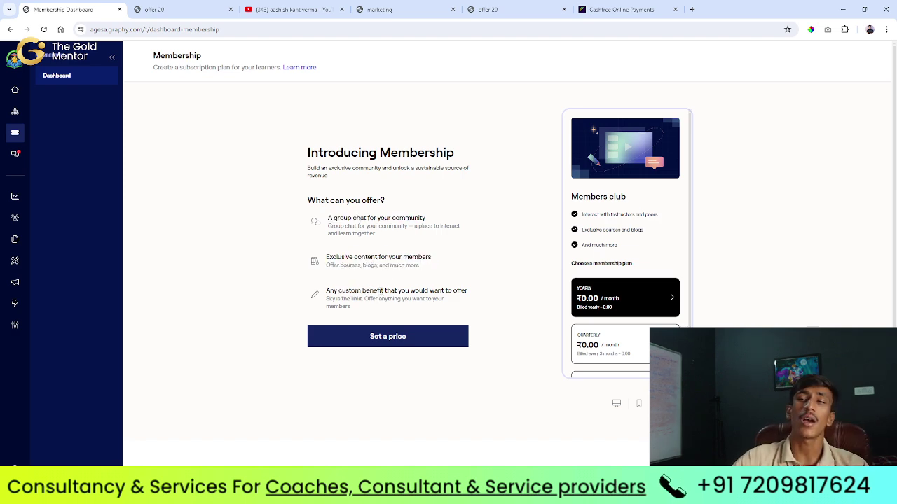
pyautogui.click(396, 336)
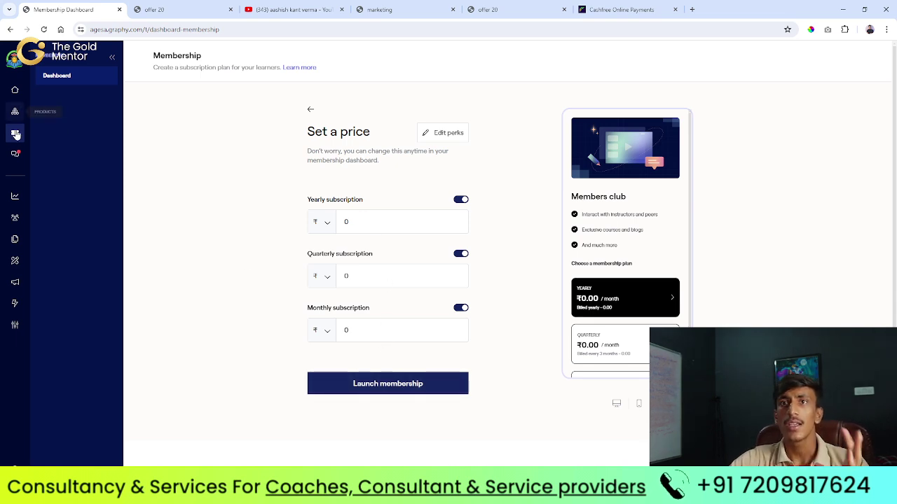
# Step: Open the community and browse the World Earth Day course's question-answer and discussions channels
pyautogui.click(15, 153)
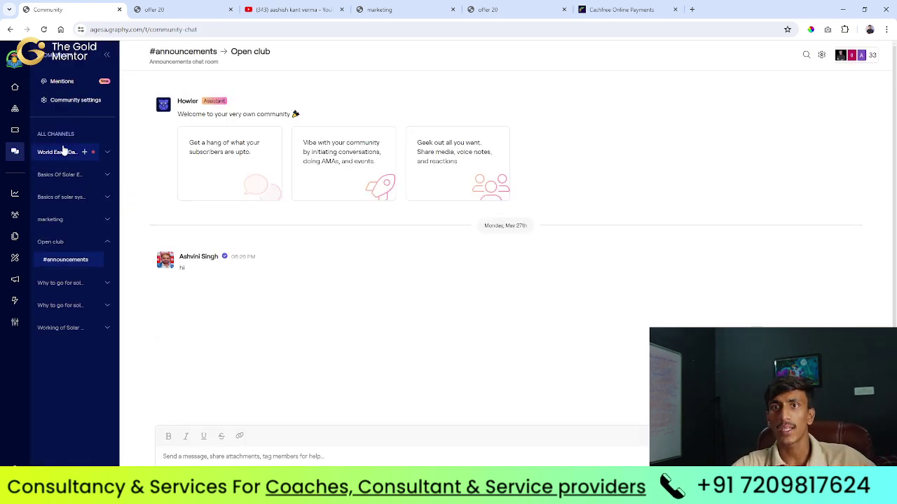
pyautogui.click(64, 151)
pyautogui.click(68, 171)
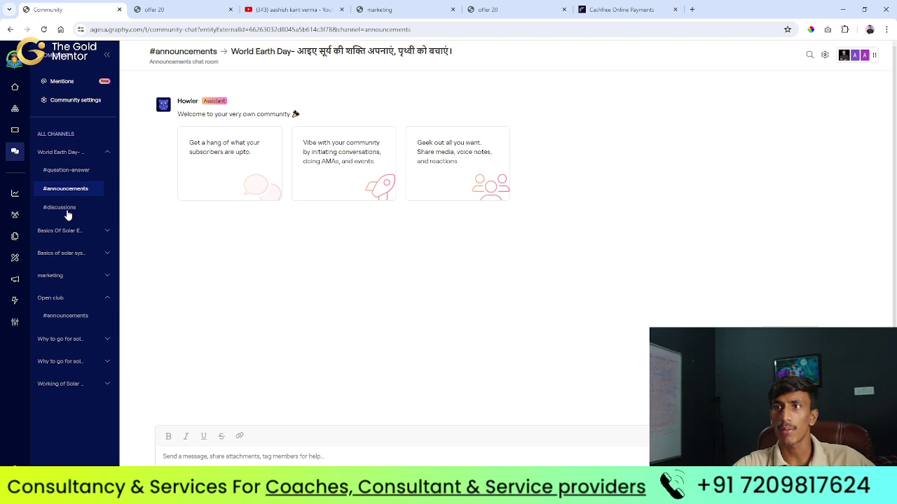
pyautogui.click(67, 210)
# Step: Review the reports on overall revenue, sales, bandwidth and usage, and school activity
pyautogui.click(15, 197)
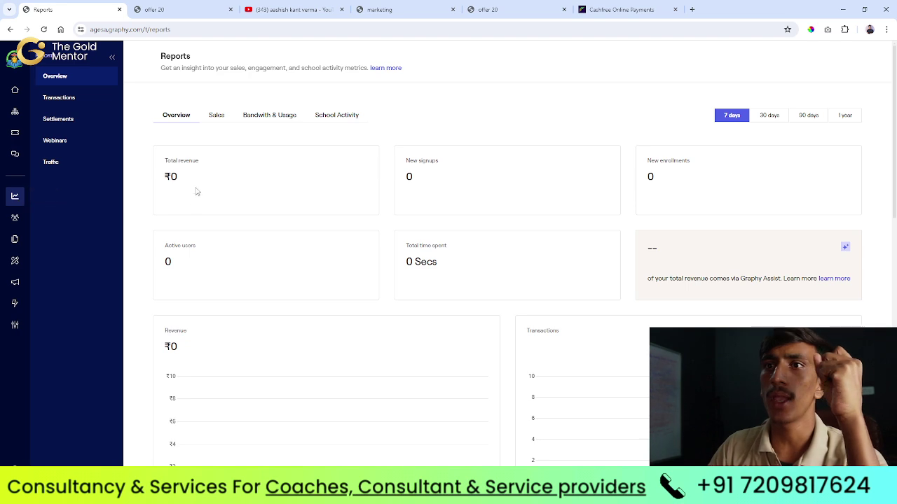
pyautogui.doubleClick(186, 160)
pyautogui.click(212, 118)
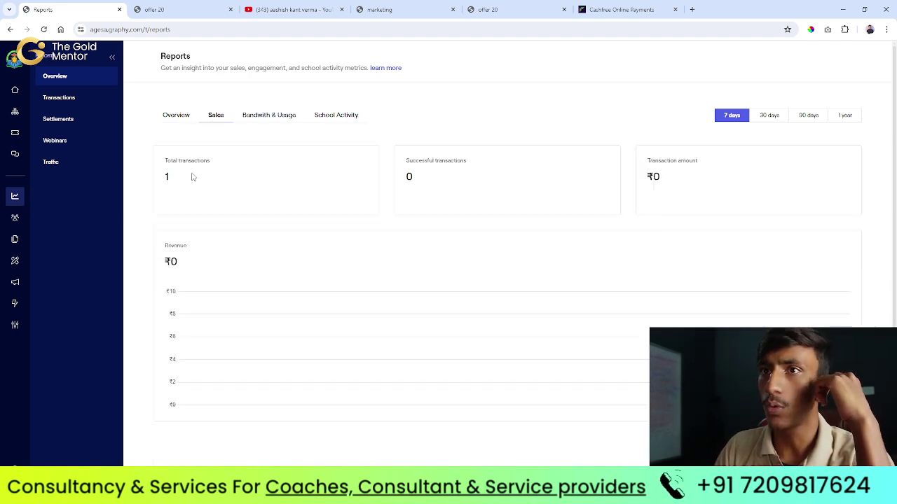
pyautogui.click(274, 120)
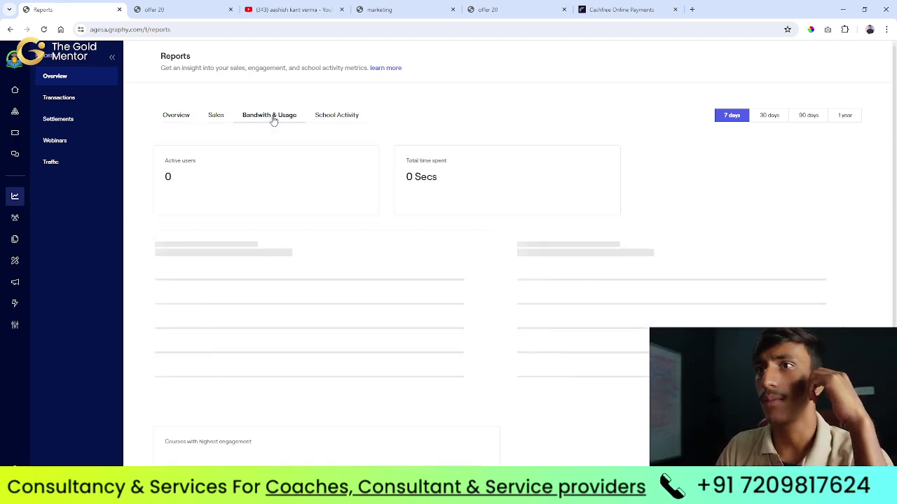
pyautogui.click(345, 119)
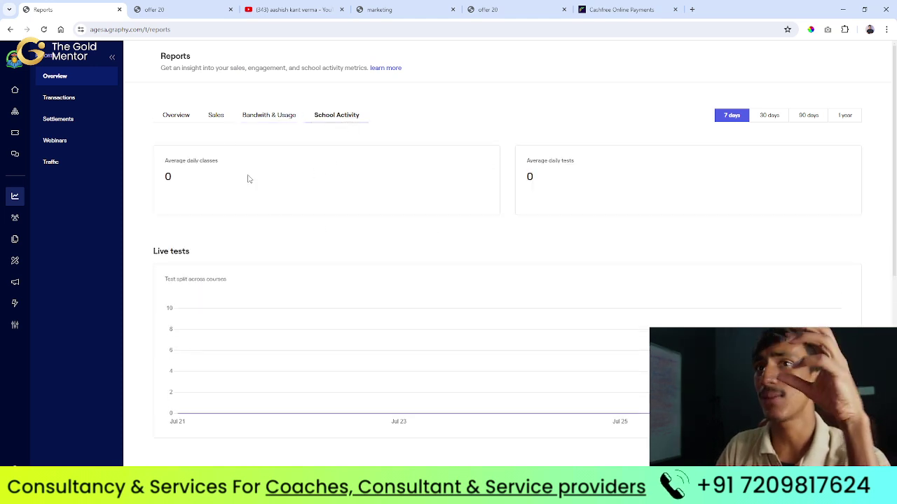
# Step: Examine the detailed reports for transactions, settlements, webinars and website traffic
pyautogui.click(63, 102)
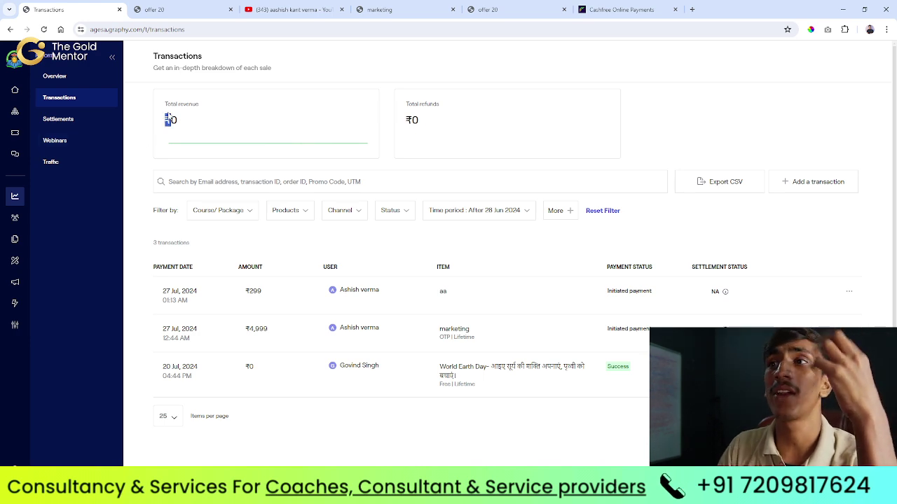
pyautogui.doubleClick(414, 105)
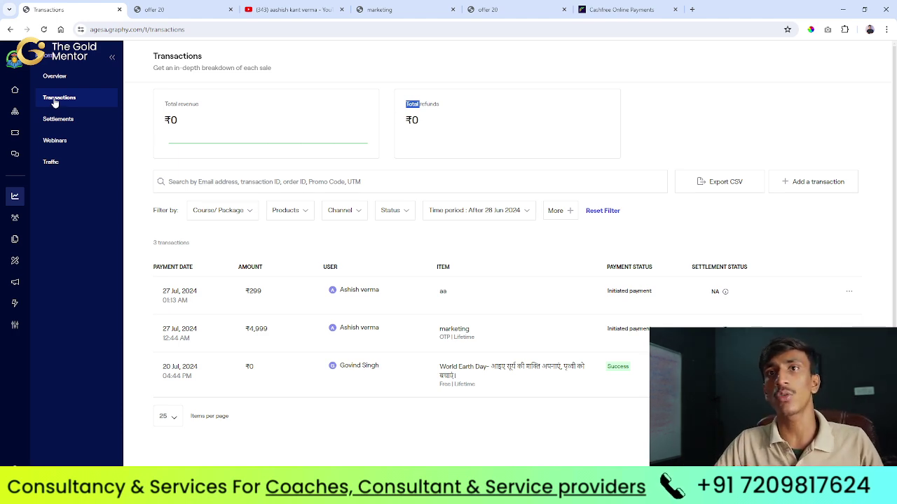
pyautogui.click(79, 121)
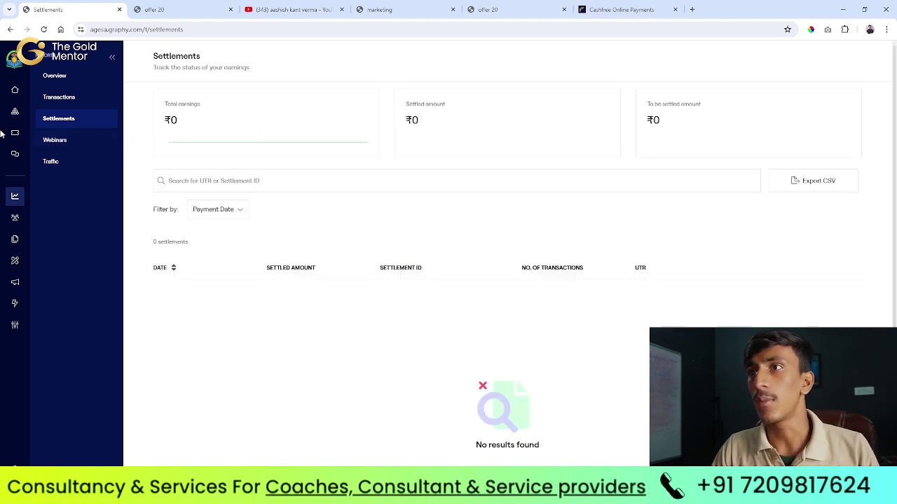
pyautogui.click(50, 146)
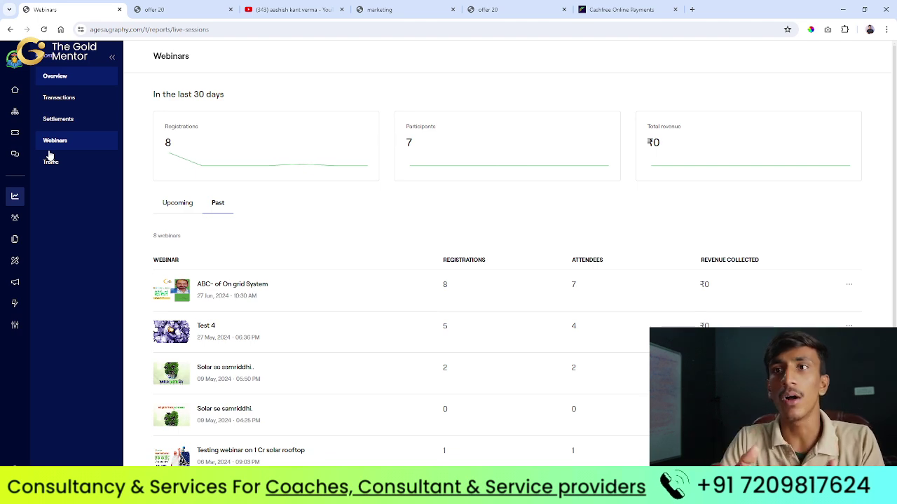
pyautogui.click(62, 165)
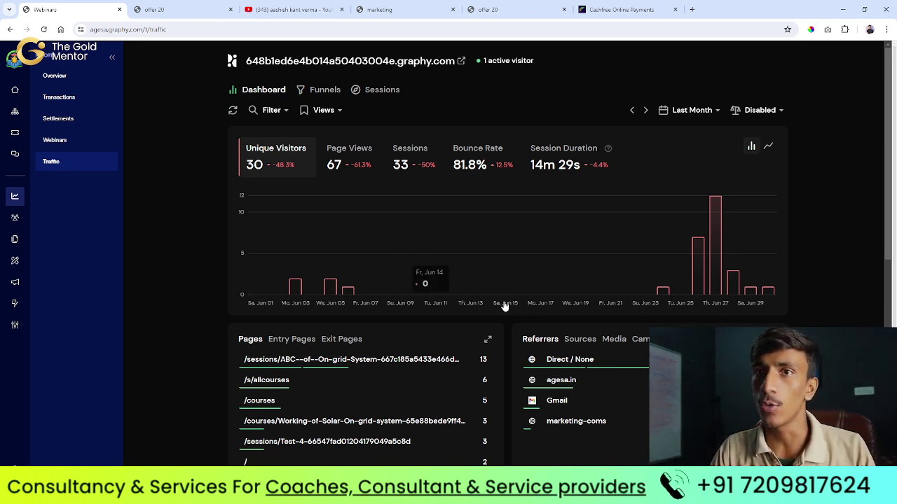
# Step: Browse the full list of learners with their emails, last logins and joining dates
pyautogui.click(14, 218)
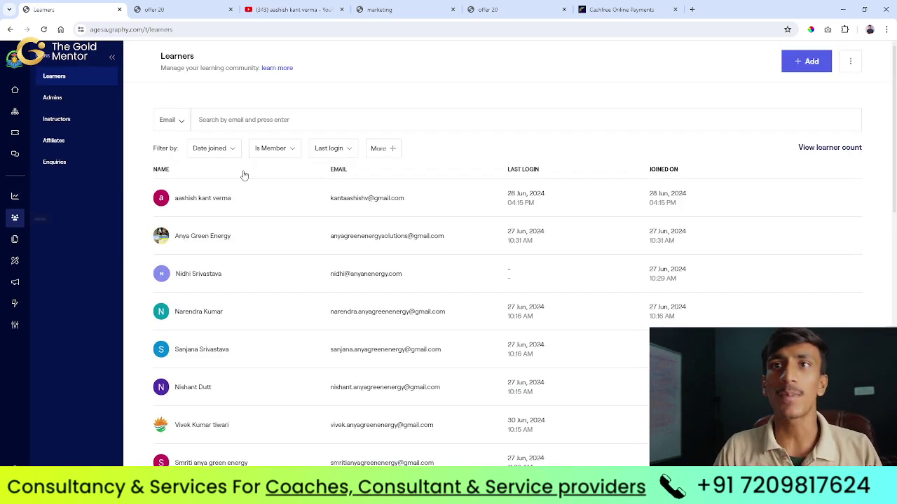
pyautogui.scroll(-3, 490, 348)
pyautogui.scroll(-4, 410, 336)
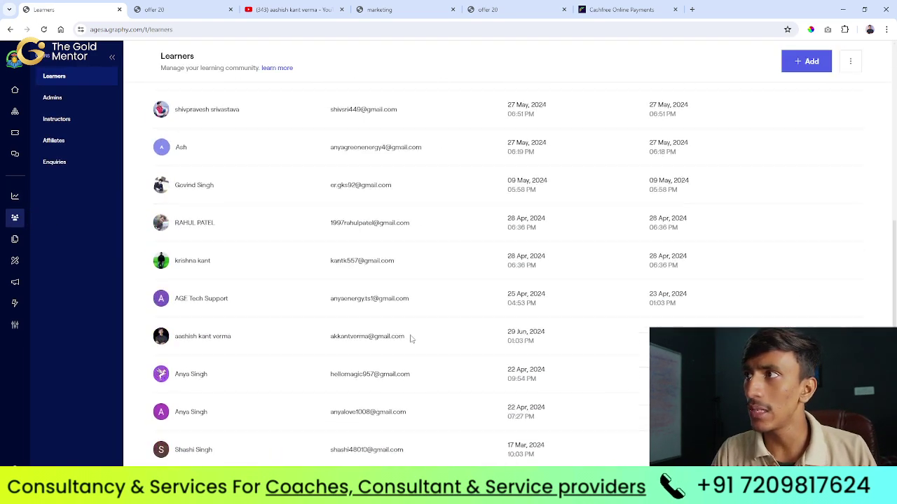
pyautogui.scroll(8, 411, 336)
# Step: Check the administrators and the Sub admin permissions in a new admin form, closing it without adding anyone
pyautogui.click(53, 98)
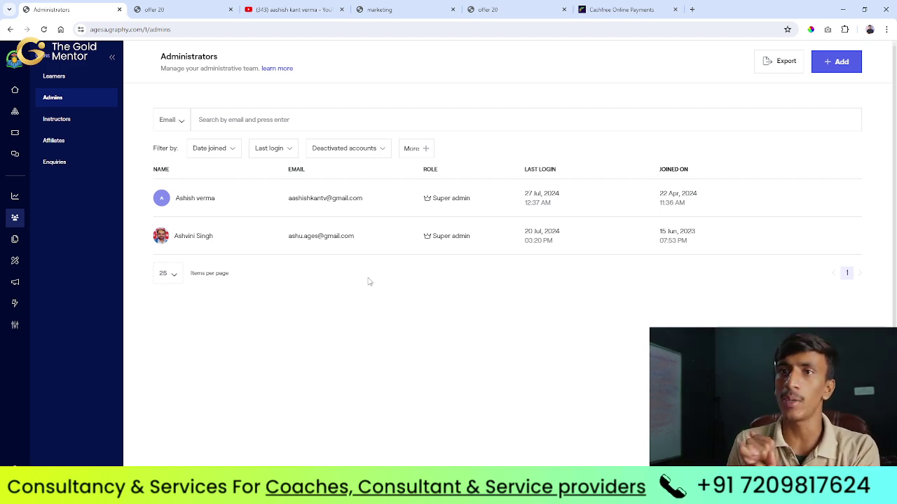
pyautogui.click(838, 62)
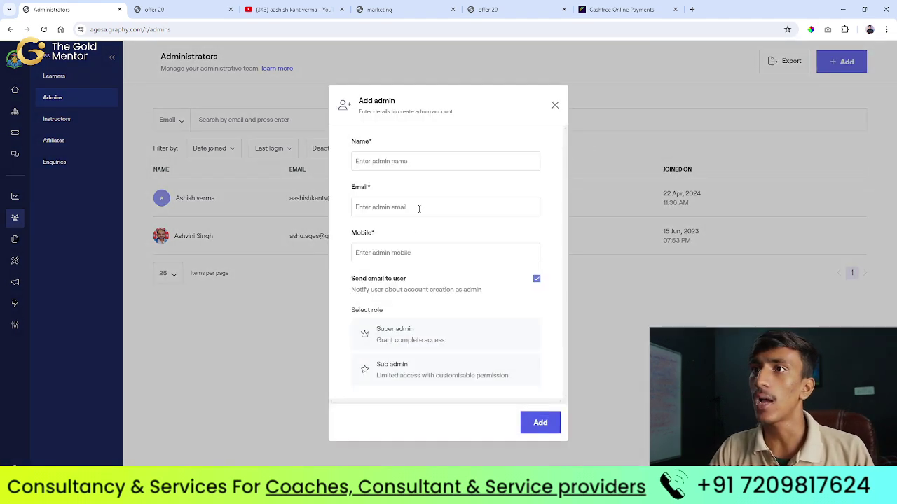
pyautogui.click(400, 368)
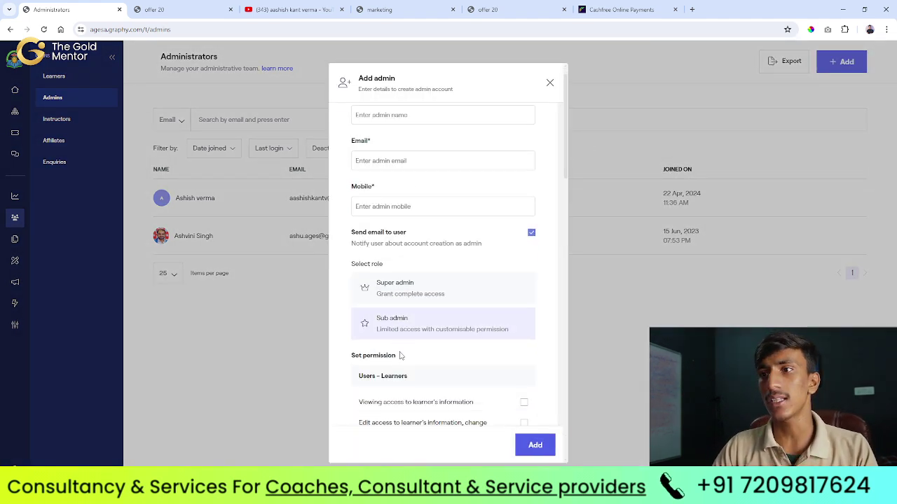
pyautogui.scroll(-4, 440, 224)
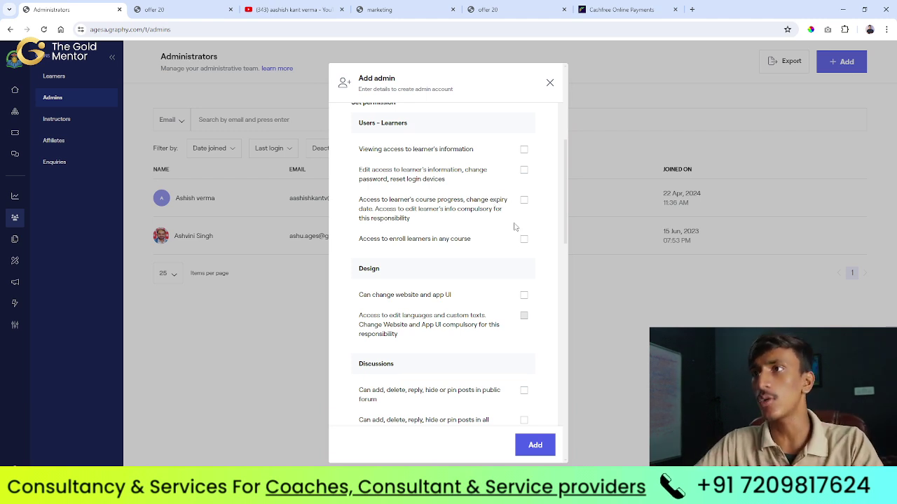
pyautogui.click(549, 83)
# Step: Start a new instructor in the Instructors section and assign the marketing course
pyautogui.click(75, 126)
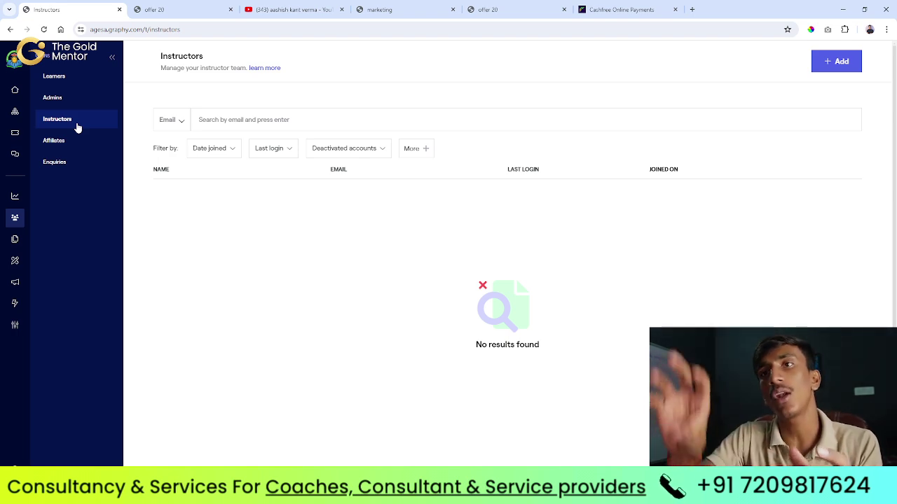
pyautogui.click(835, 61)
pyautogui.scroll(-2, 410, 168)
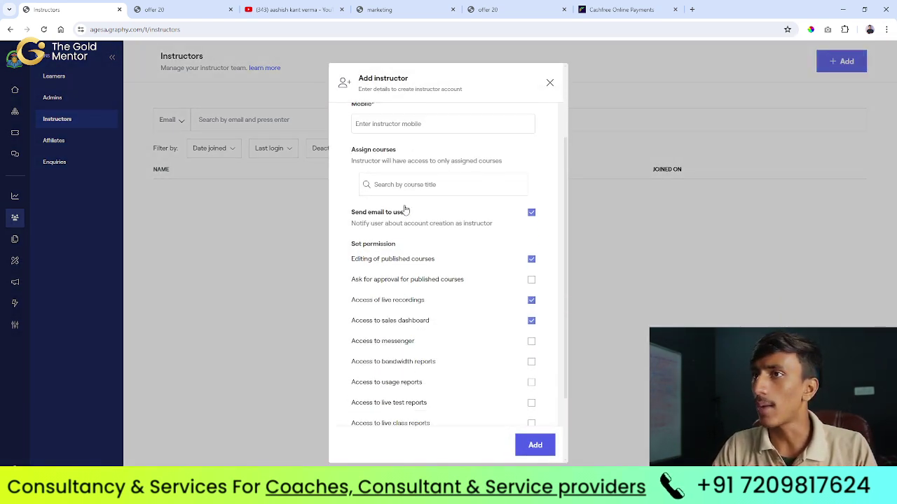
pyautogui.scroll(2, 400, 230)
pyautogui.click(394, 244)
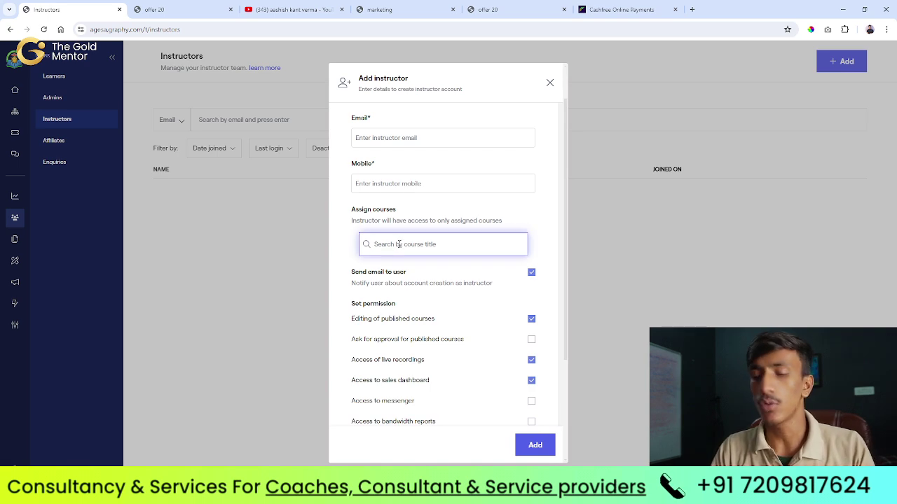
pyautogui.write('mar')
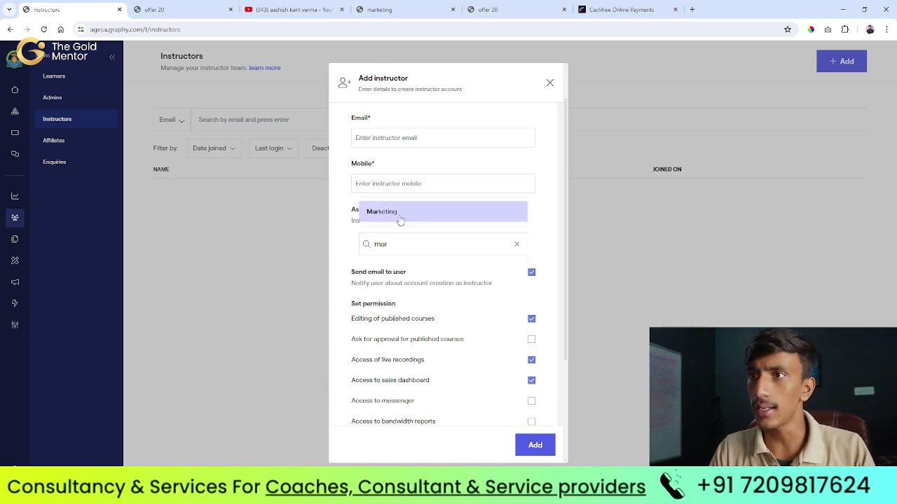
pyautogui.click(399, 218)
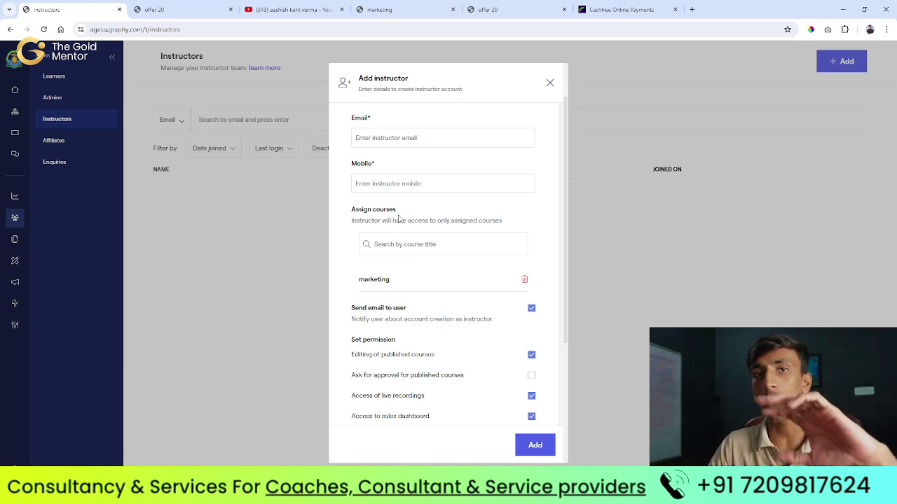
# Step: Check the instructor's email notification and permission options, and close the form without adding anyone
pyautogui.scroll(-1, 514, 322)
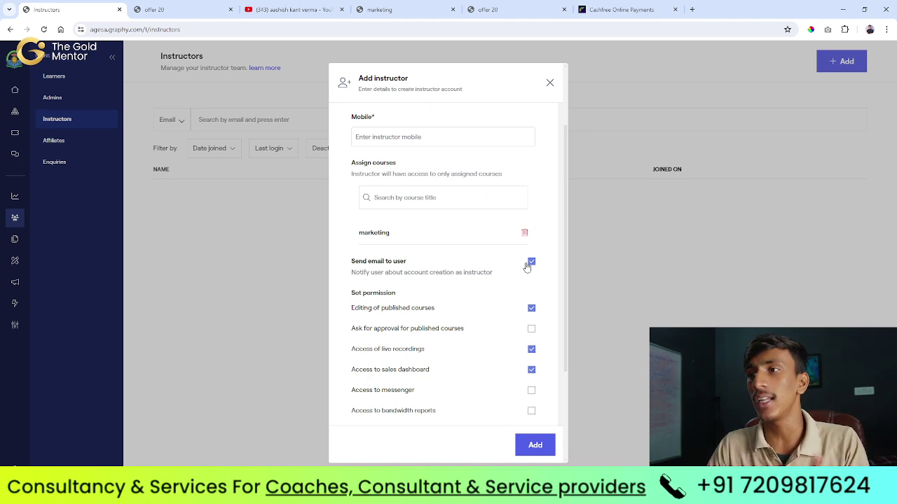
pyautogui.scroll(-3, 512, 302)
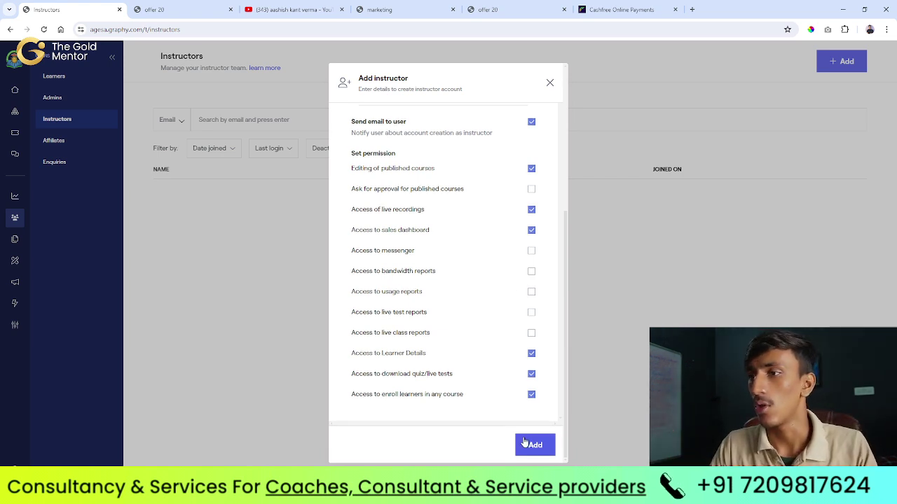
pyautogui.click(550, 84)
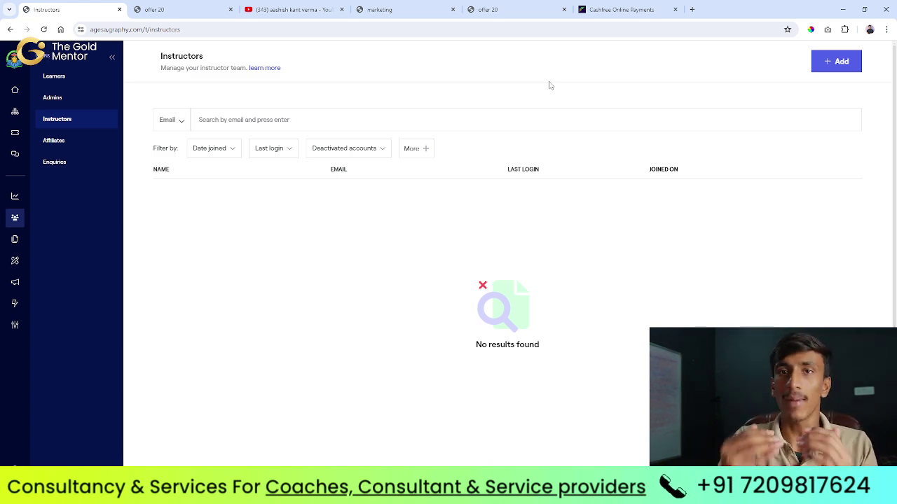
# Step: Check the affiliates list and the commission options in a new affiliate form, closing it without adding anyone
pyautogui.click(68, 142)
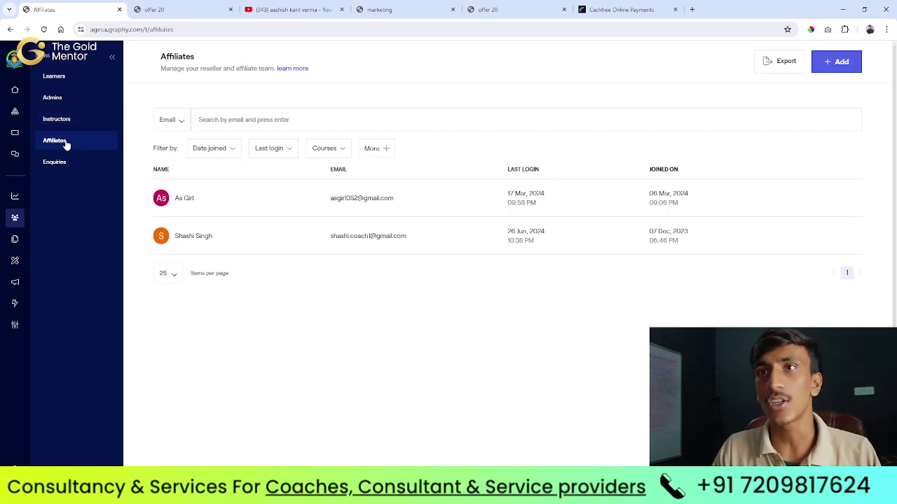
pyautogui.click(839, 68)
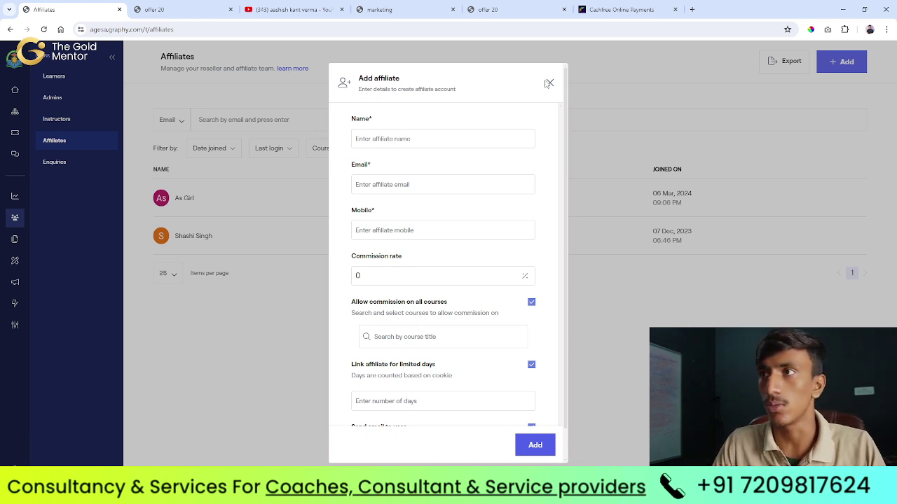
pyautogui.click(550, 82)
# Step: Look over the enquiries and the files in the asset library
pyautogui.click(68, 171)
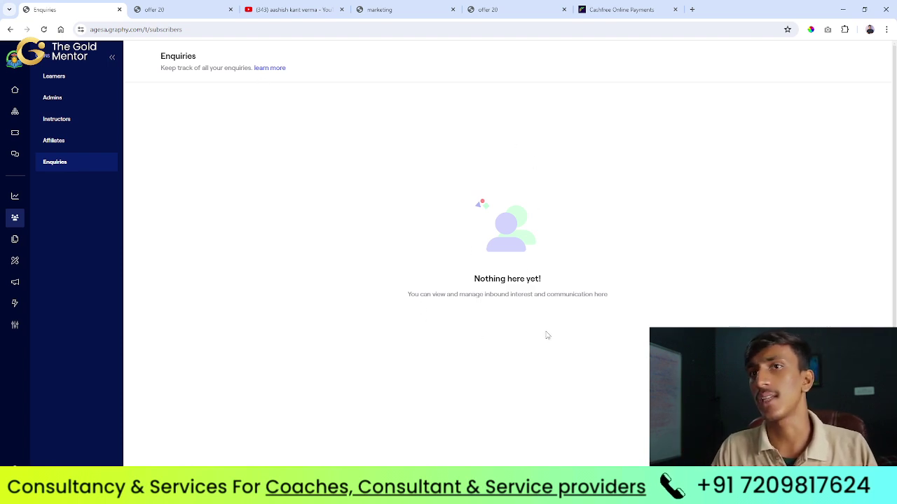
pyautogui.click(17, 240)
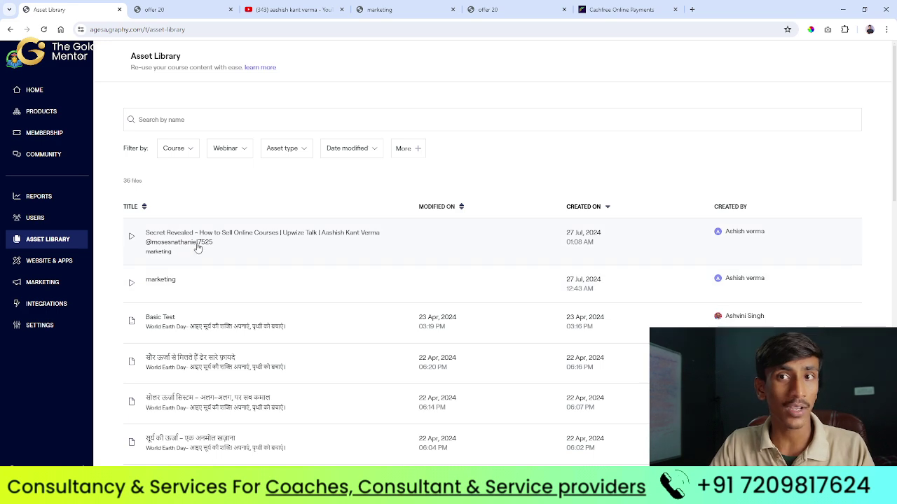
# Step: Open the website's Home Page for editing and review its cover image, logo, favicon and feature sections
pyautogui.click(42, 268)
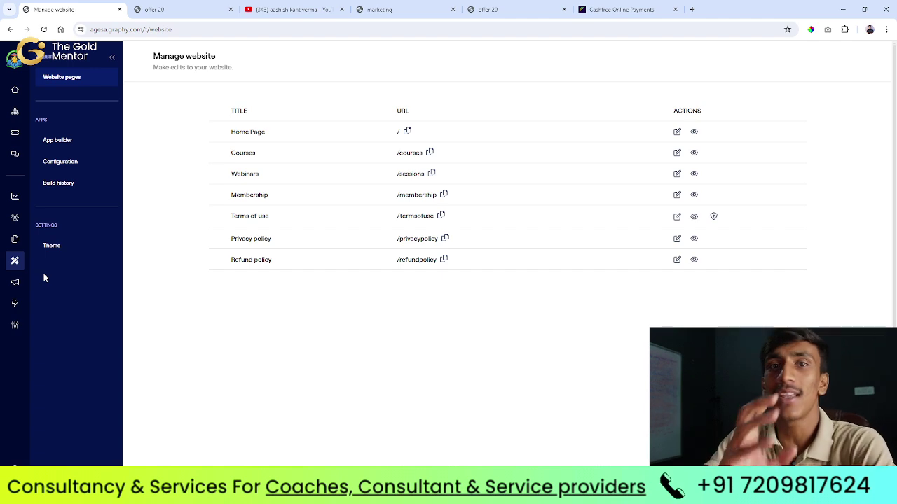
pyautogui.click(678, 132)
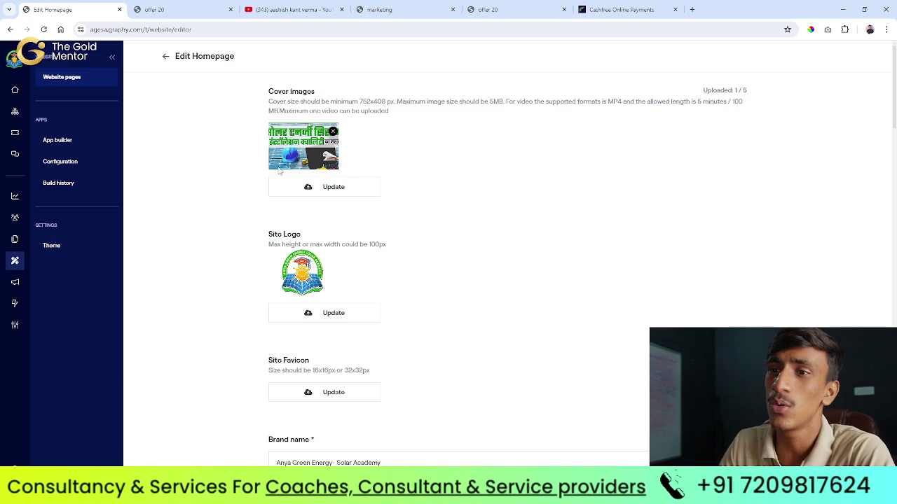
pyautogui.scroll(-10, 308, 180)
pyautogui.scroll(-4, 435, 317)
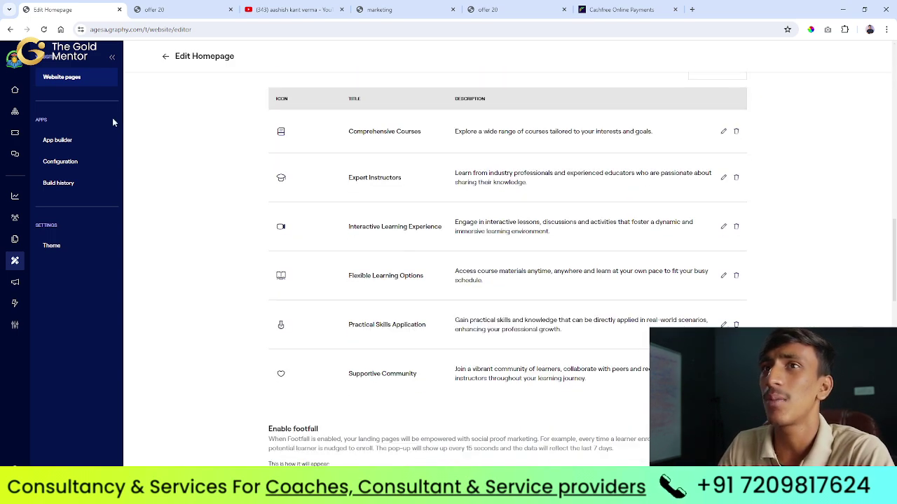
# Step: Open the live Graphy site in a new tab and review its home page from the cover to the footer
pyautogui.rightClick(14, 61)
pyautogui.click(42, 65)
pyautogui.click(152, 6)
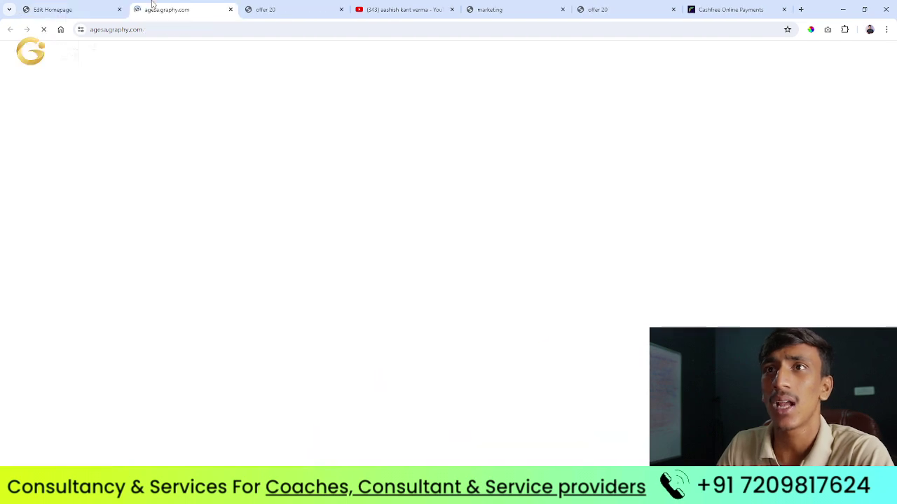
pyautogui.scroll(-10, 184, 117)
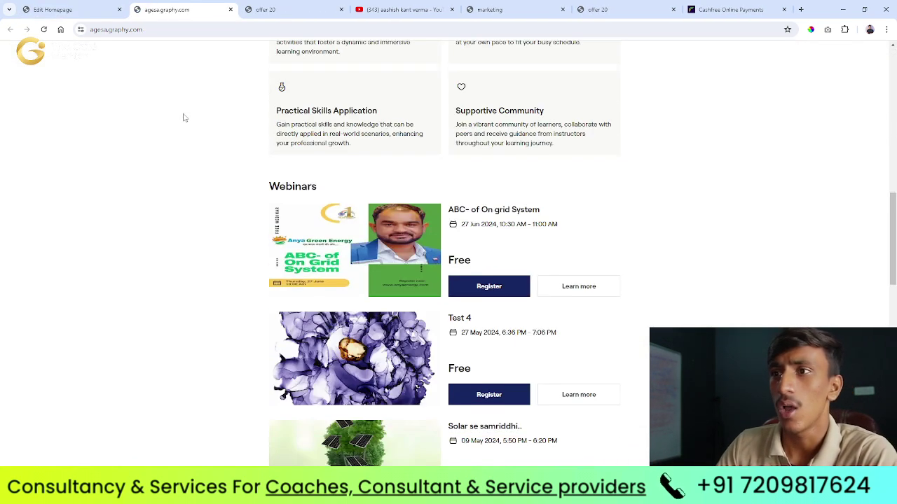
pyautogui.scroll(-9, 190, 227)
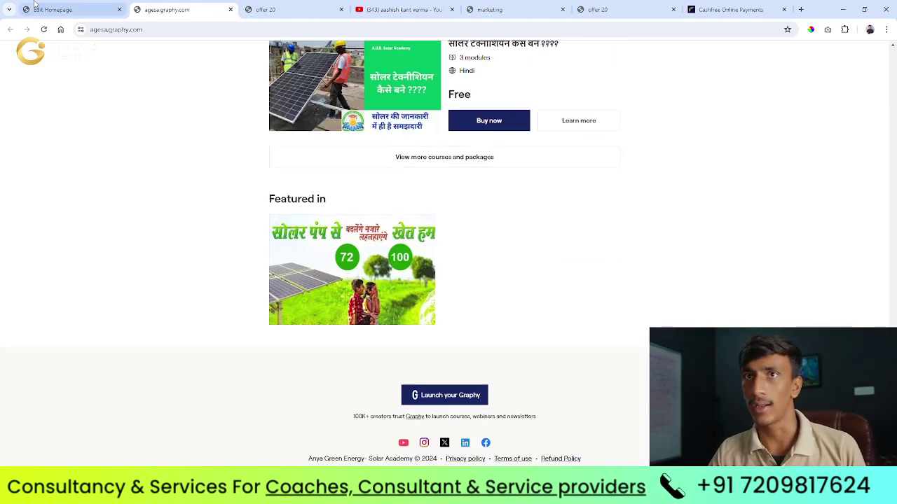
pyautogui.click(35, 6)
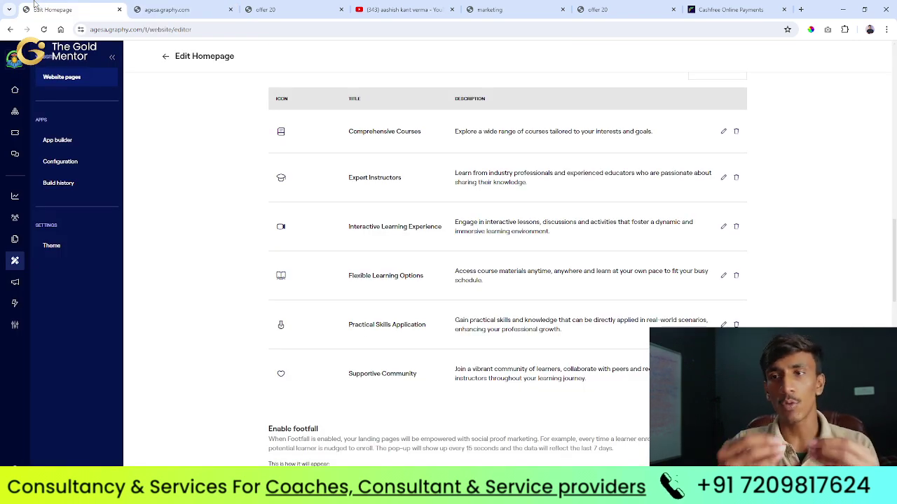
pyautogui.click(165, 9)
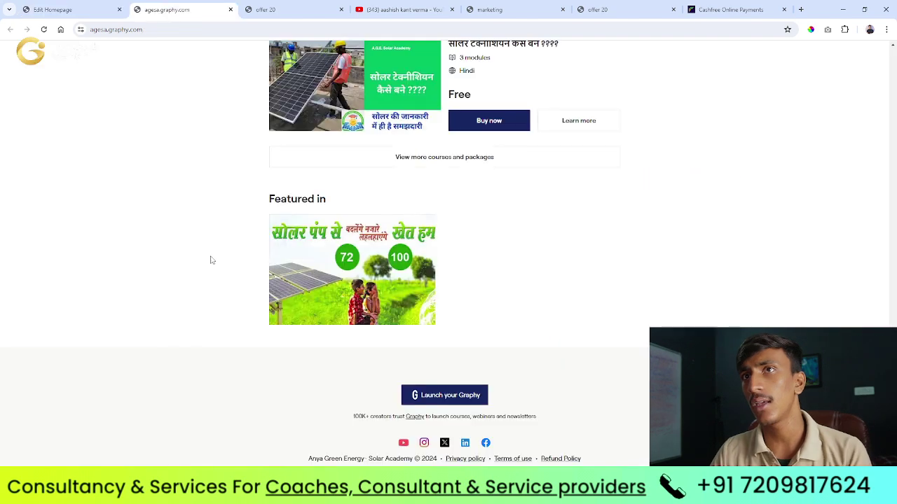
pyautogui.scroll(15, 253, 280)
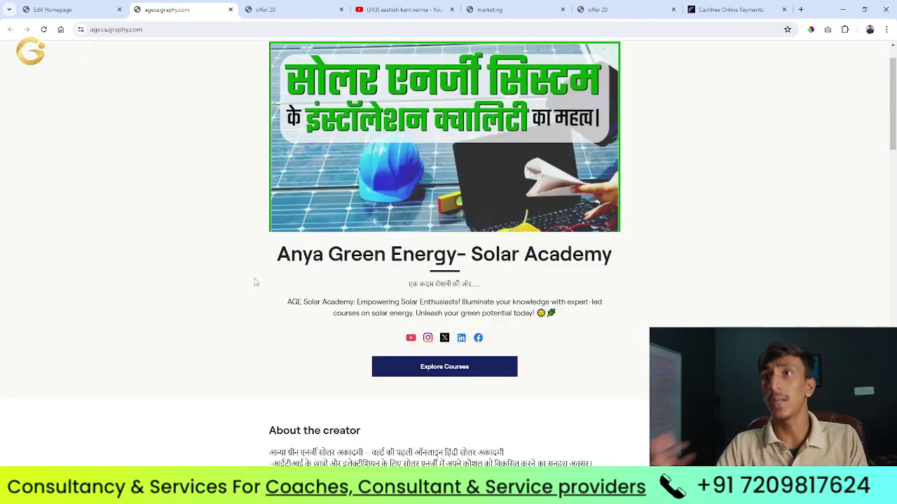
pyautogui.scroll(2, 256, 282)
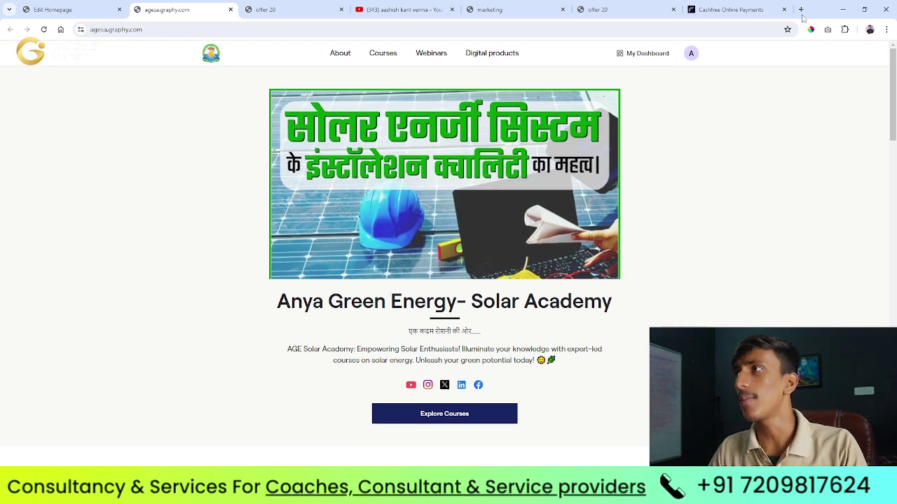
# Step: Open agesa.in in a new tab and look through its home page sections as a custom website example
pyautogui.click(801, 10)
pyautogui.write('ag')
pyautogui.press('Return')
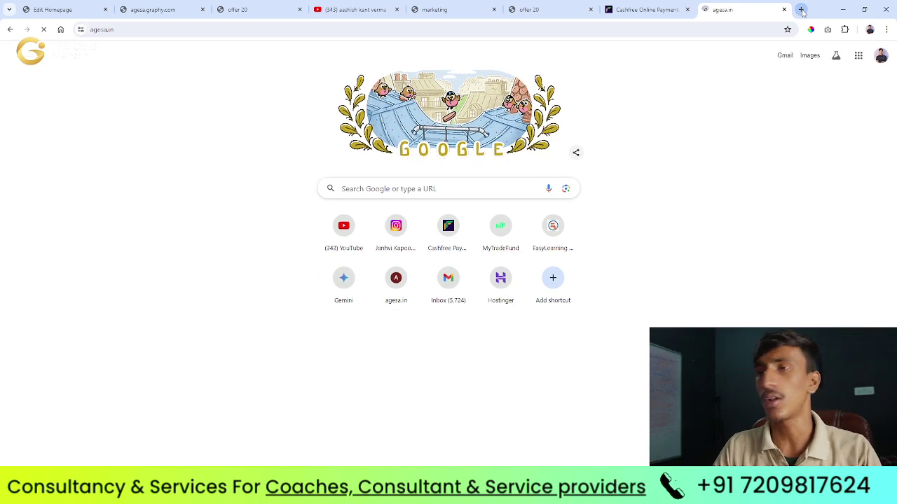
pyautogui.scroll(-3, 269, 405)
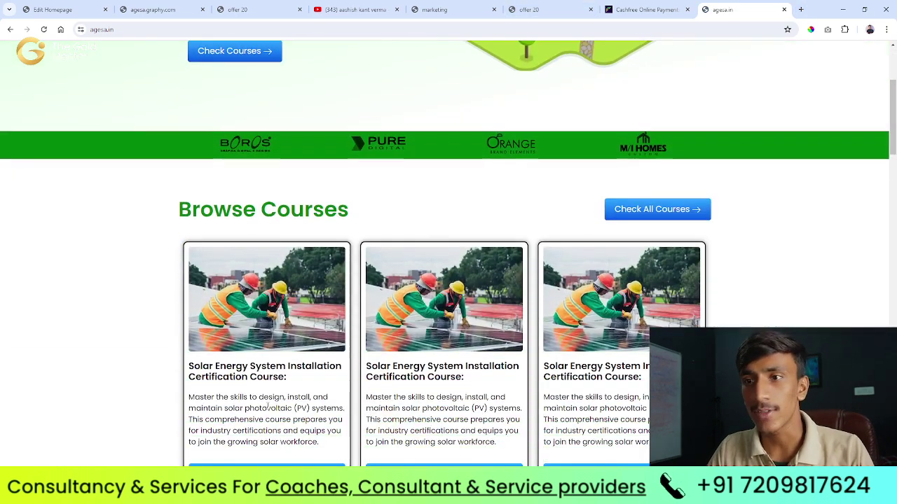
pyautogui.scroll(-9, 268, 407)
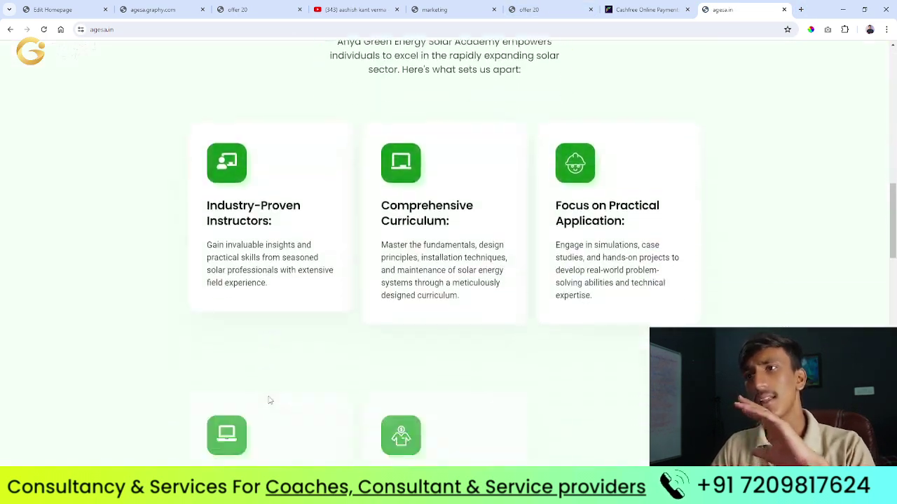
pyautogui.scroll(-15, 270, 400)
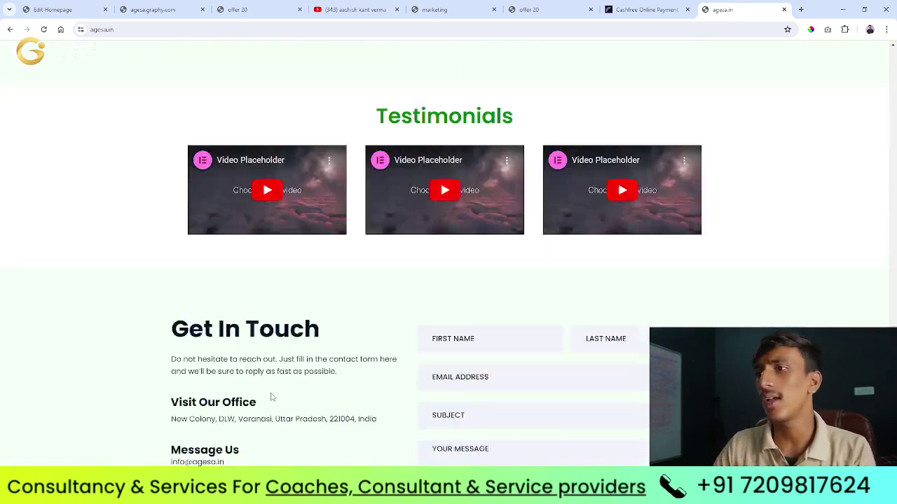
pyautogui.scroll(-3, 272, 397)
pyautogui.scroll(15, 304, 428)
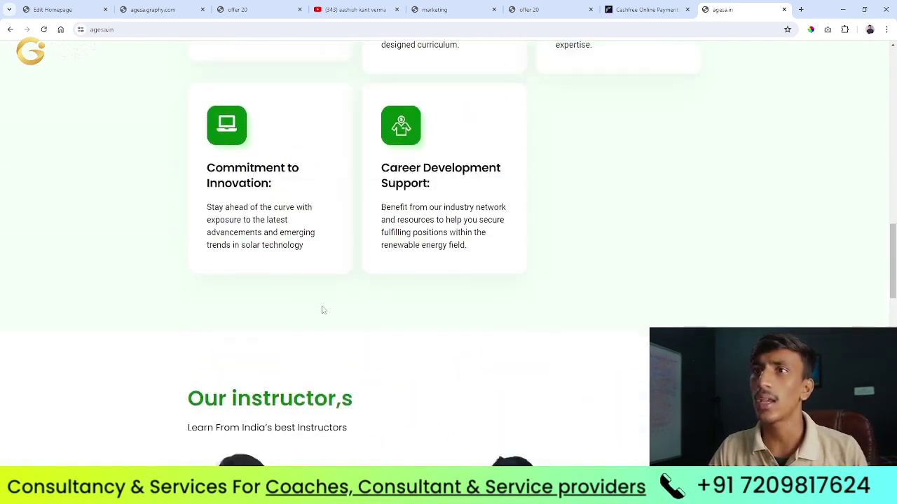
pyautogui.scroll(12, 287, 282)
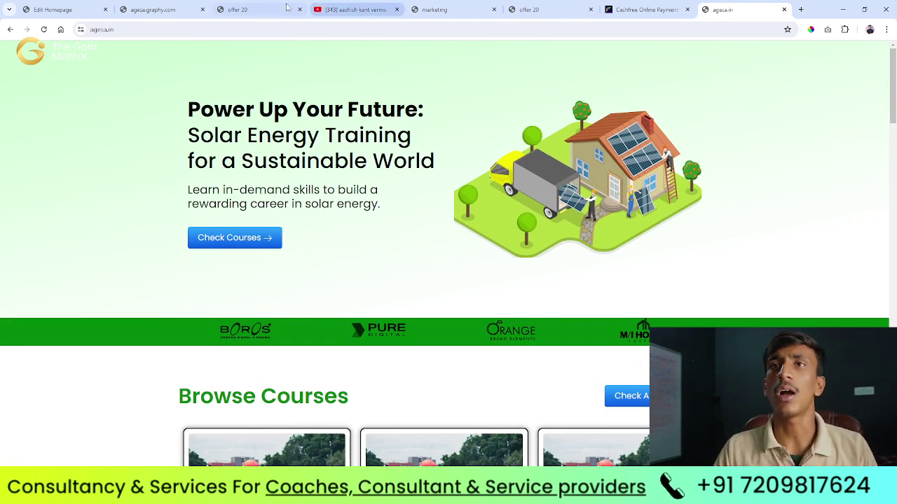
# Step: Check the agesa.in address and follow the first course's details link to its Graphy course page
pyautogui.click(288, 30)
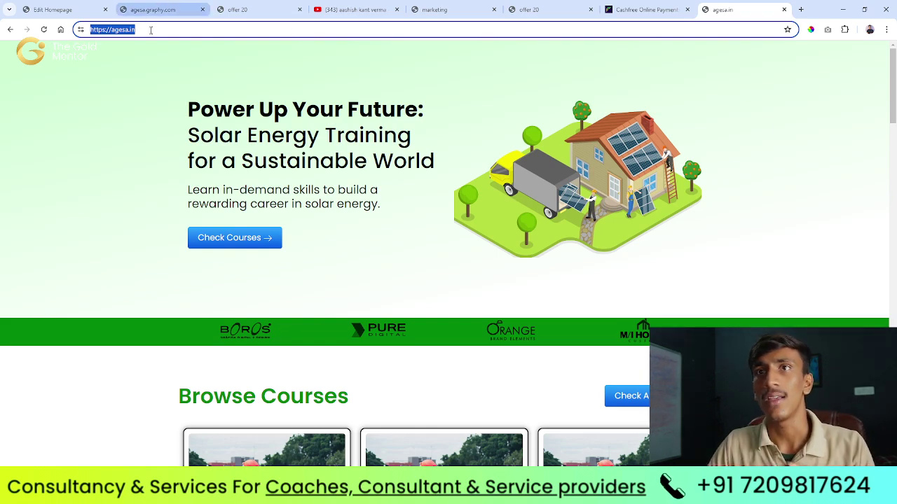
pyautogui.click(116, 266)
pyautogui.scroll(-3, 258, 448)
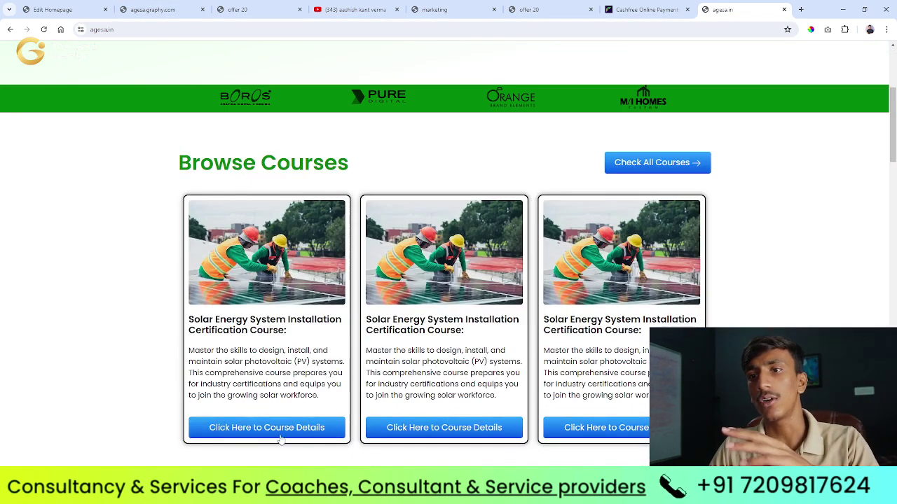
pyautogui.click(276, 430)
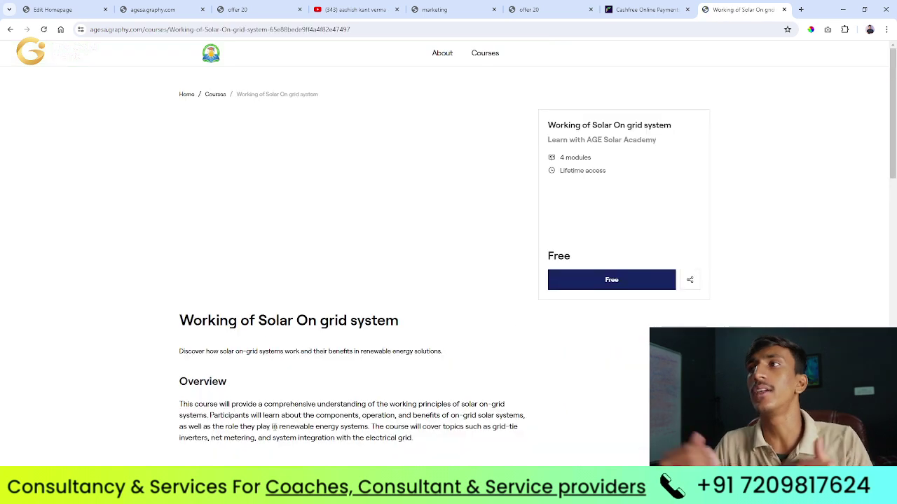
pyautogui.doubleClick(126, 30)
pyautogui.click(137, 181)
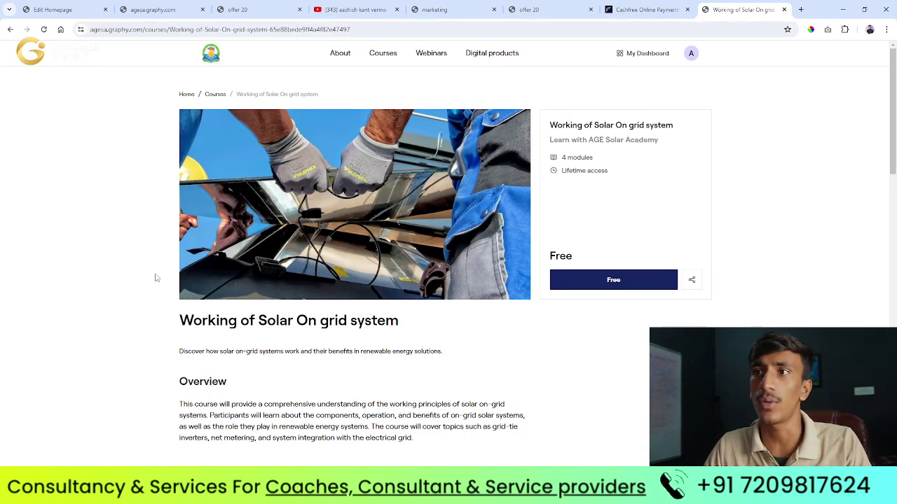
# Step: Return to the agesa.in home page and look through its instructors, founder and benefits sections
pyautogui.click(10, 30)
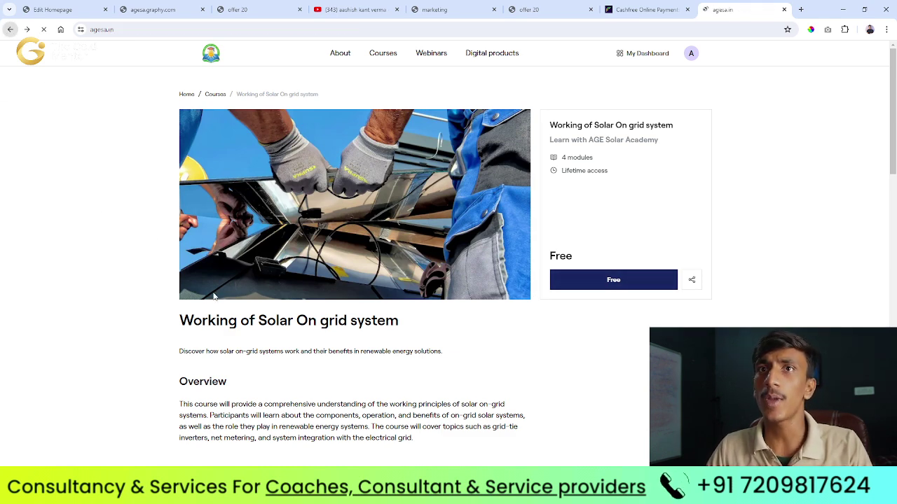
pyautogui.scroll(-15, 287, 280)
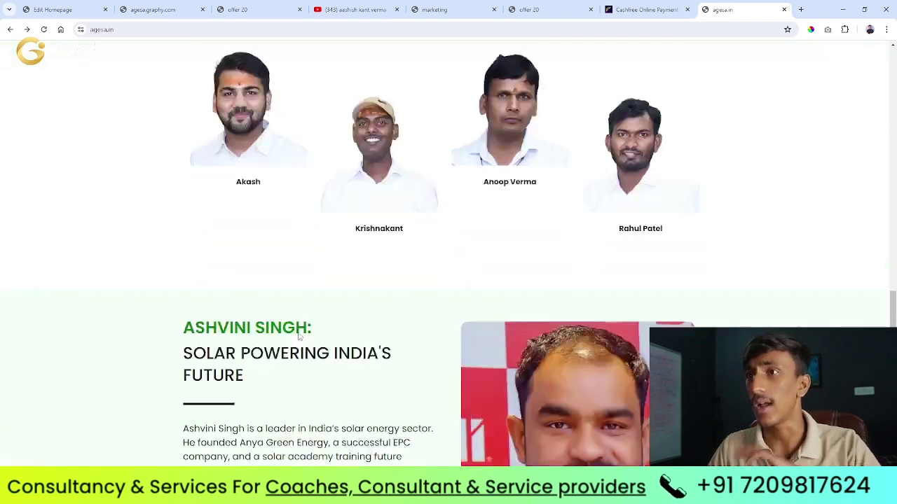
pyautogui.scroll(-8, 299, 337)
pyautogui.scroll(15, 300, 361)
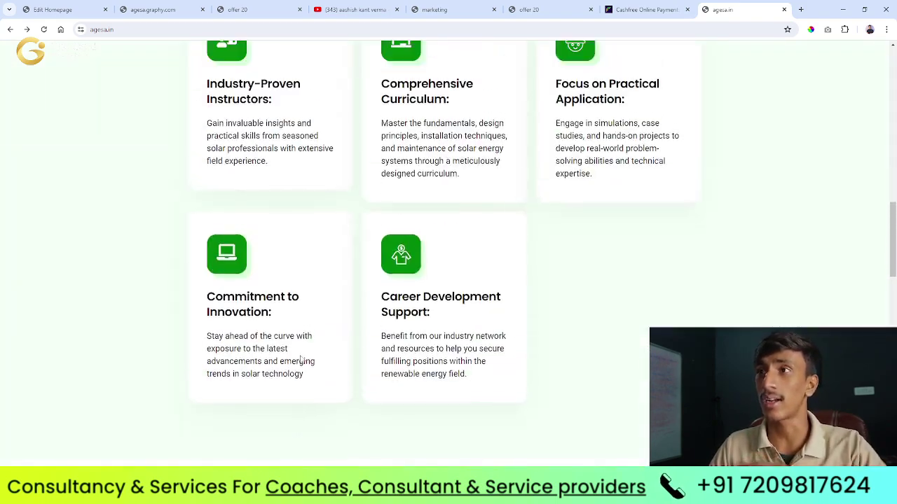
# Step: Return to the top of the agesa.in page, open mytradefund.com in a new tab and look through its home page
pyautogui.scroll(10, 300, 360)
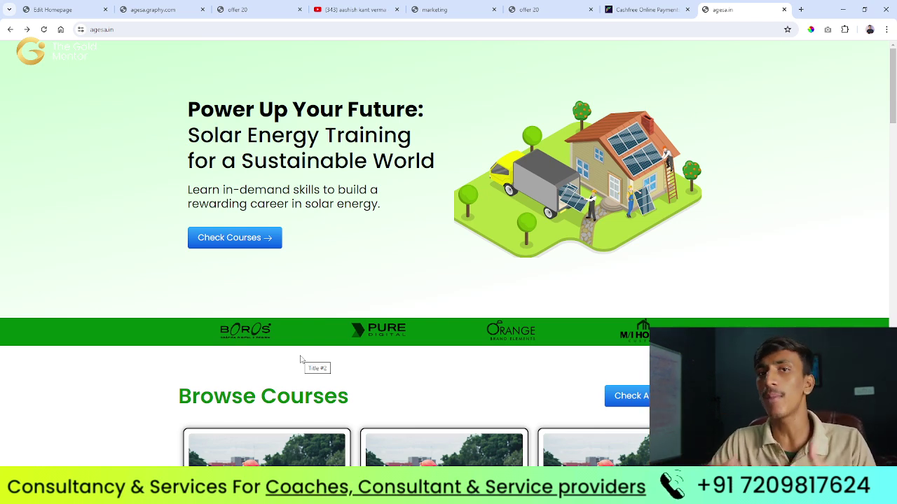
pyautogui.click(801, 10)
pyautogui.write('m')
pyautogui.press('Return')
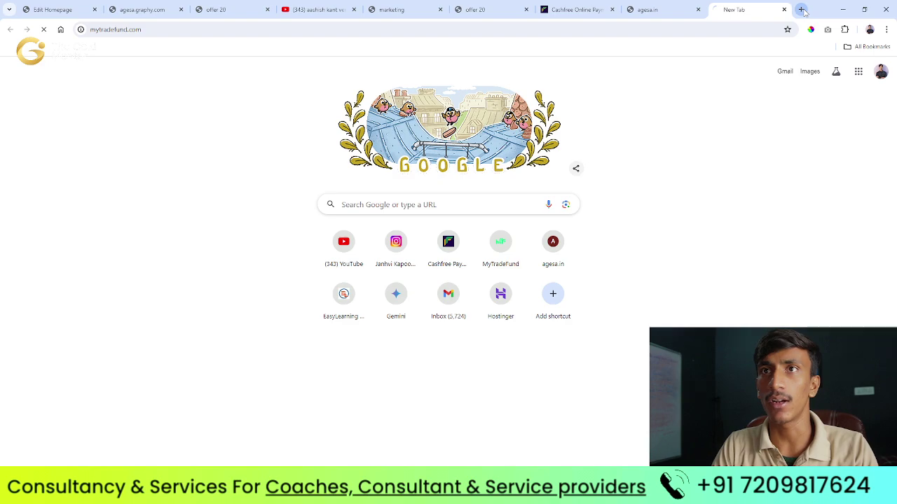
pyautogui.scroll(-10, 280, 243)
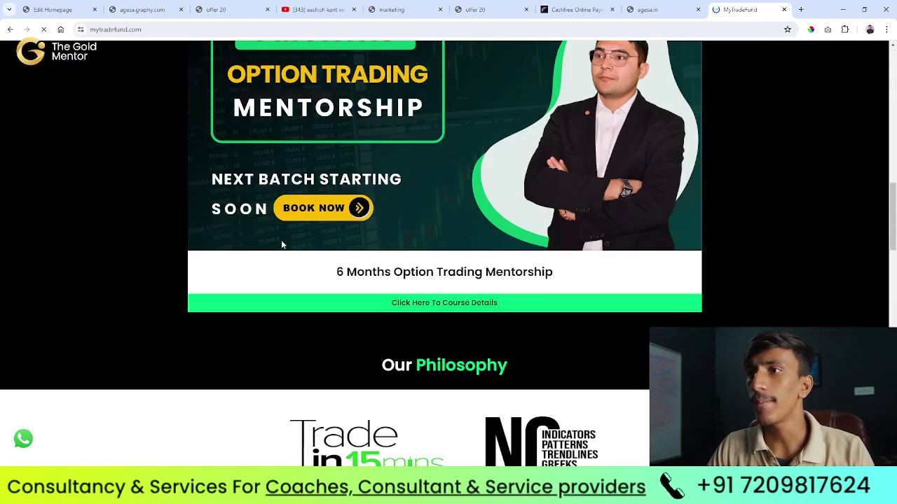
pyautogui.scroll(1, 280, 243)
pyautogui.scroll(-15, 279, 239)
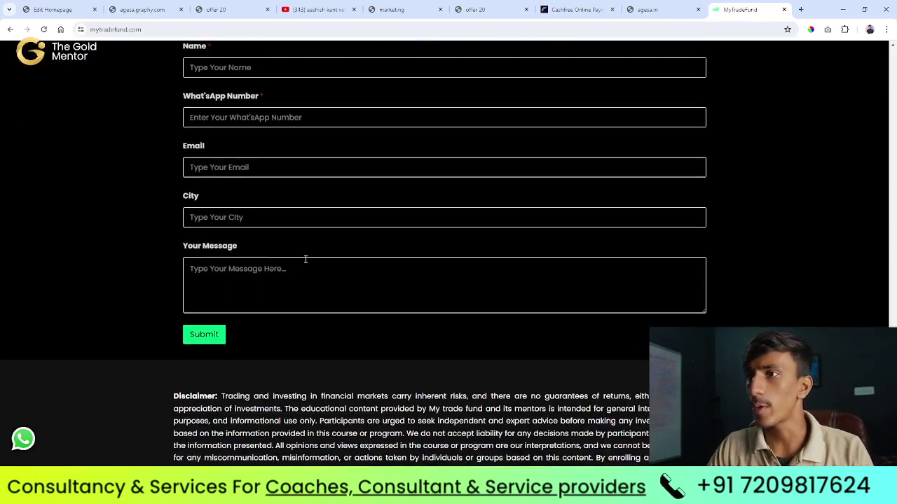
pyautogui.scroll(5, 349, 335)
pyautogui.scroll(5, 348, 335)
pyautogui.scroll(-3, 349, 335)
pyautogui.scroll(4, 462, 321)
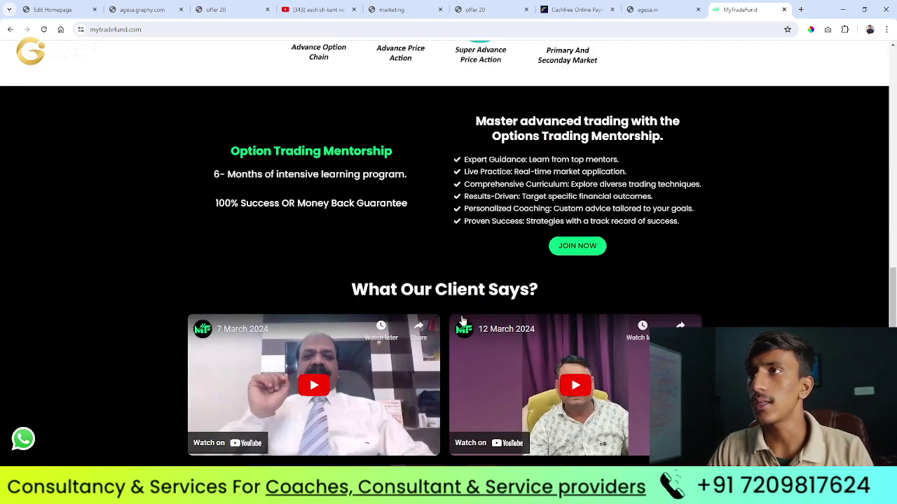
# Step: Follow the Option Trading Mentorship join link, check the course page's web address and return to the MyTradeFund home page
pyautogui.click(566, 249)
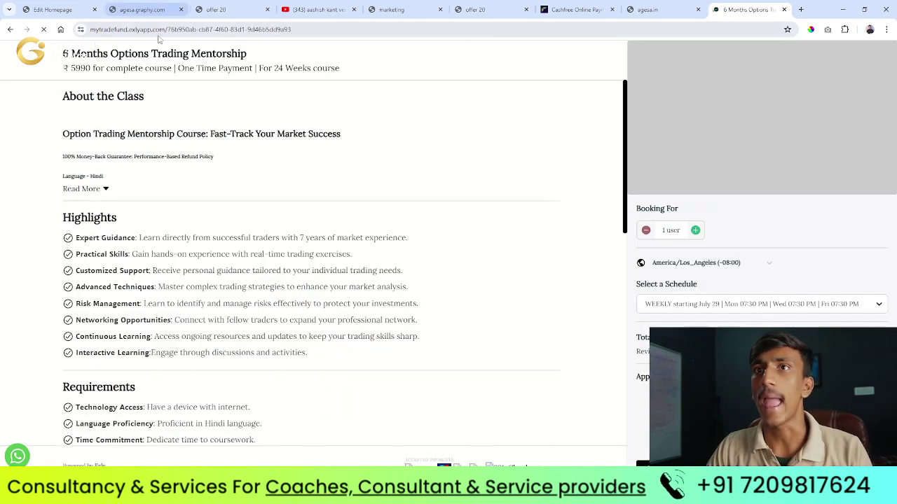
pyautogui.click(160, 29)
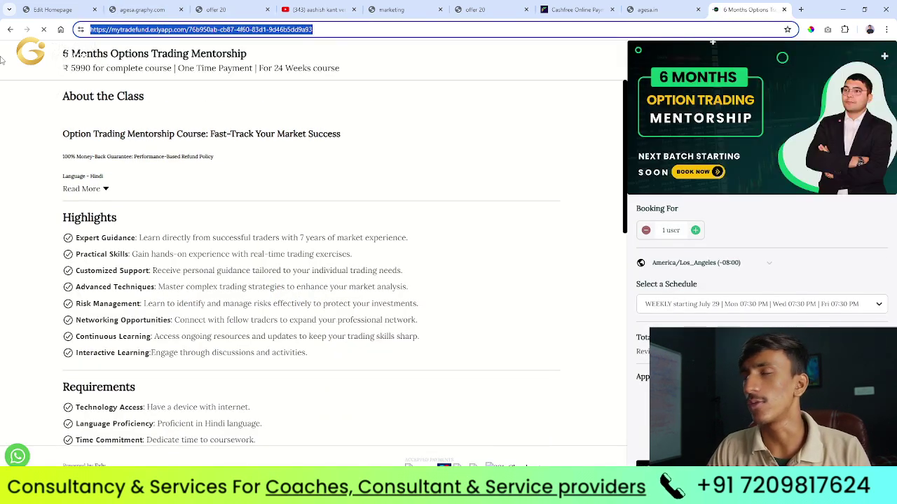
pyautogui.click(10, 30)
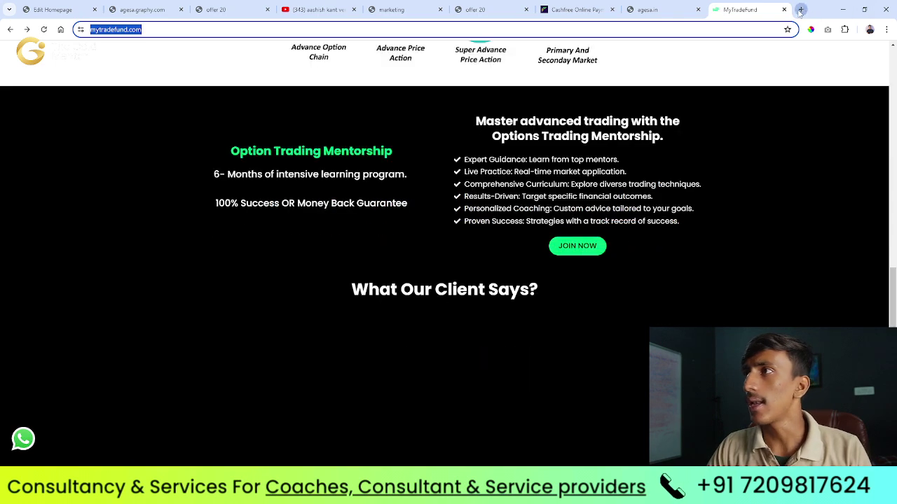
# Step: Open easylearning.live in a new tab and look through its courses, videos and testimonials as another custom website example
pyautogui.click(801, 10)
pyautogui.write('ea')
pyautogui.press('Return')
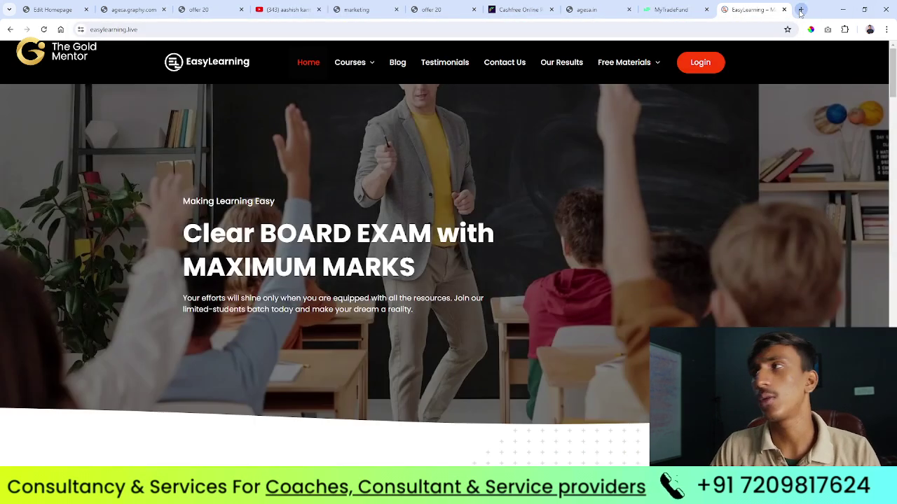
pyautogui.scroll(-7, 340, 147)
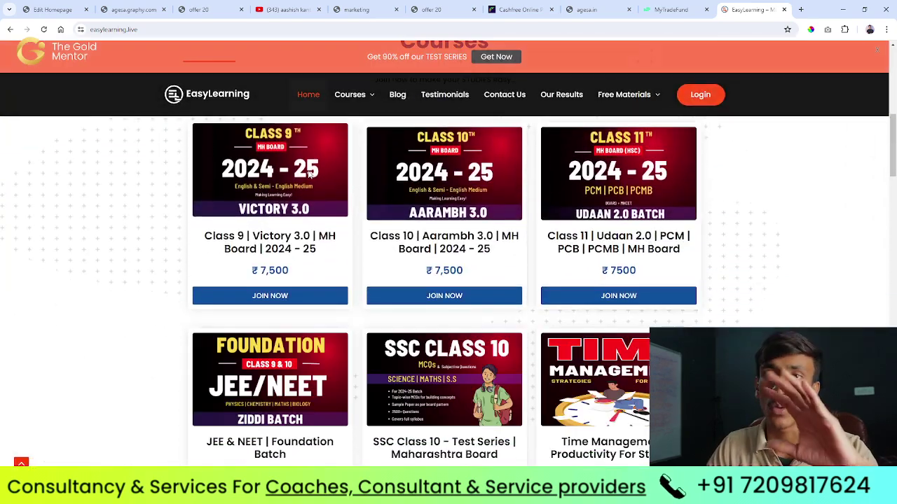
pyautogui.scroll(-15, 309, 175)
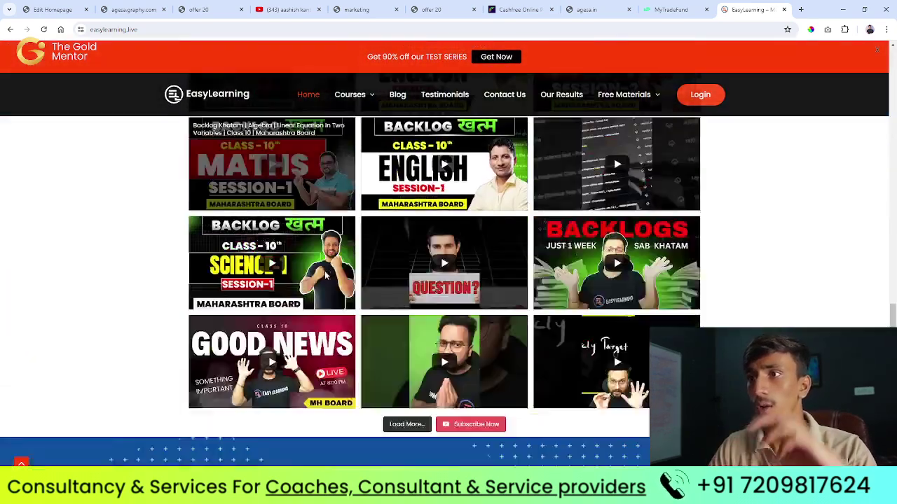
pyautogui.scroll(-2, 325, 275)
pyautogui.click(616, 147)
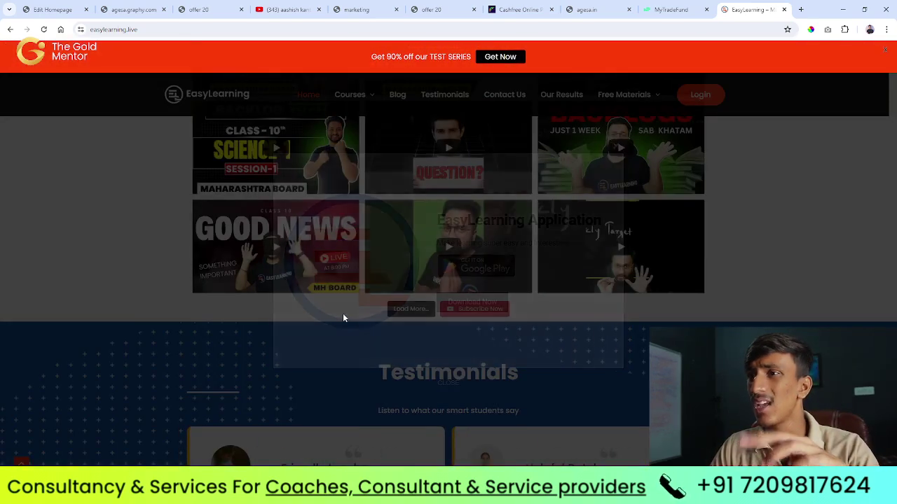
pyautogui.scroll(-10, 340, 315)
pyautogui.scroll(7, 327, 310)
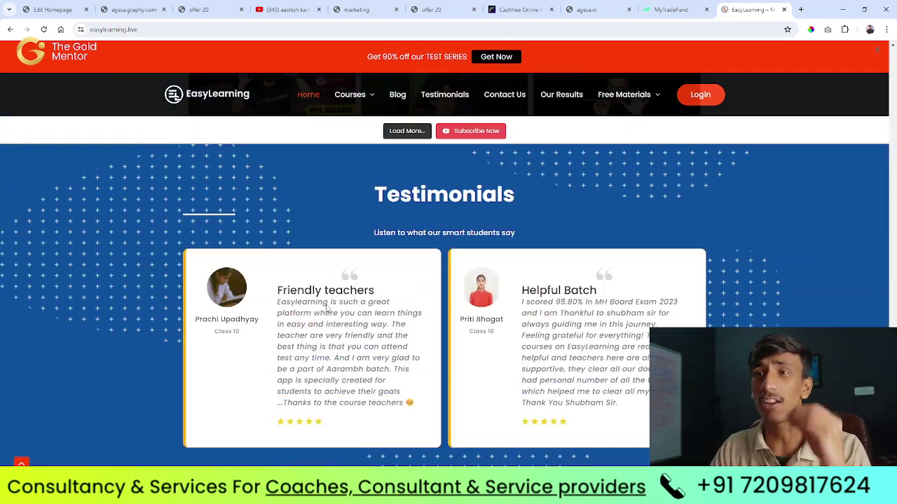
# Step: Follow the join link of the SSC Class 10 - Test Series course, view its page and return to the EasyLearning home page
pyautogui.scroll(20, 326, 309)
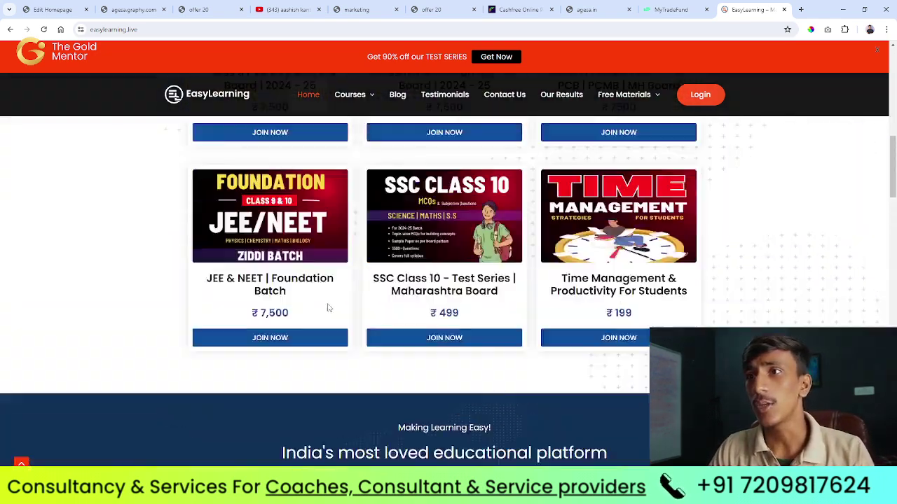
pyautogui.scroll(1, 329, 307)
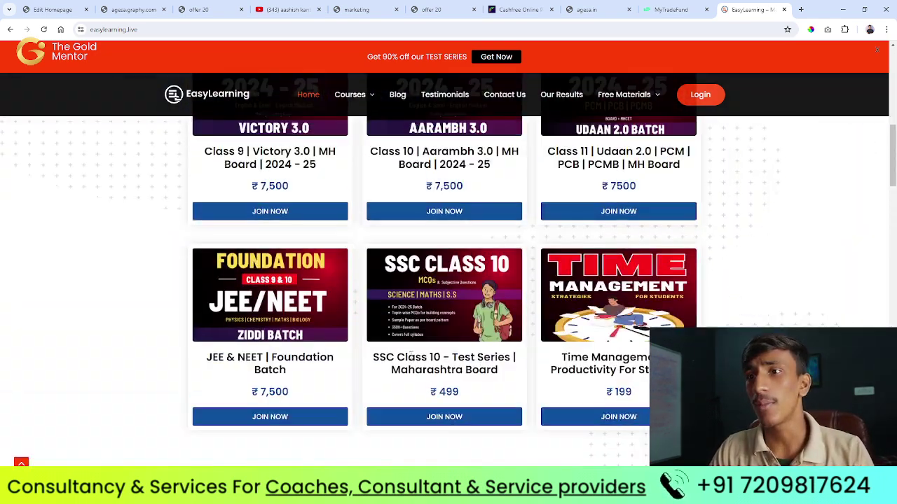
pyautogui.click(448, 417)
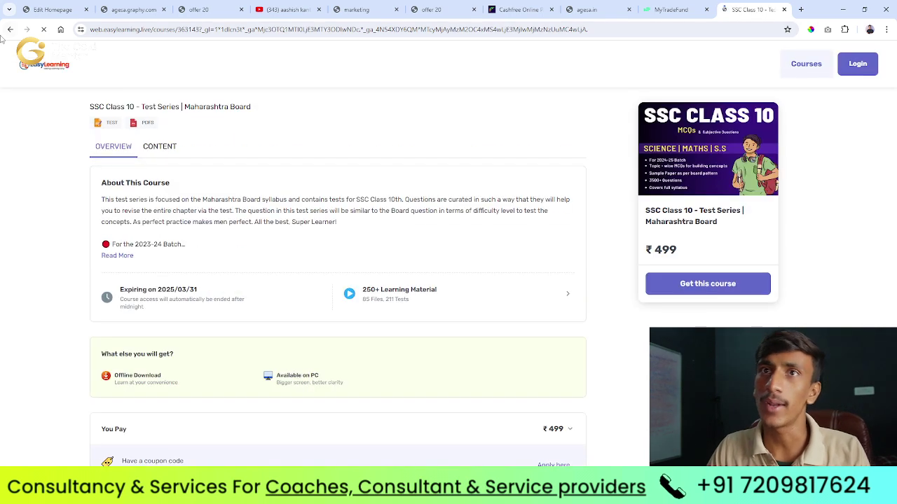
pyautogui.click(9, 30)
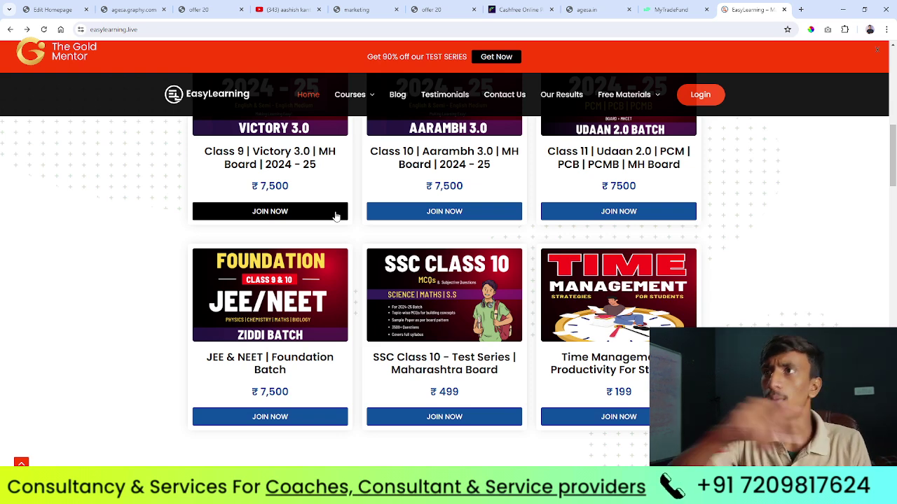
# Step: Switch back to the Graphy dashboard, start building the mobile app and review its customization and Android configuration settings
pyautogui.click(149, 6)
pyautogui.click(56, 9)
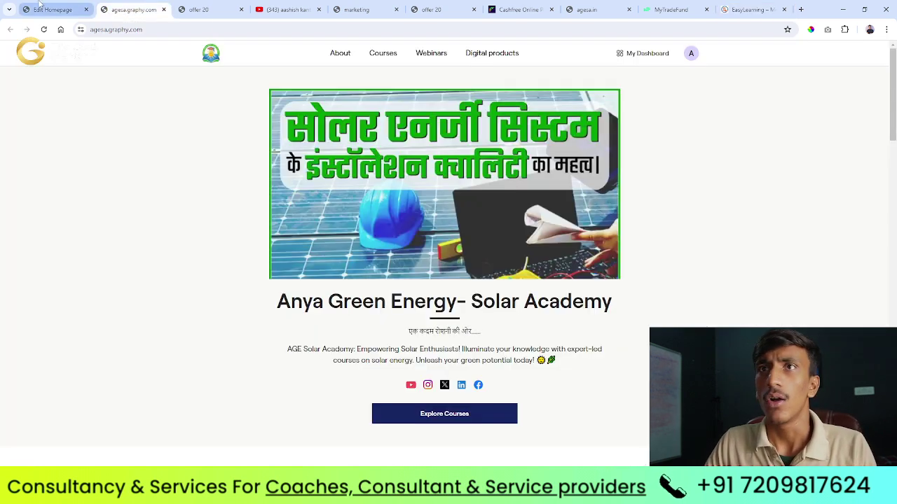
pyautogui.click(68, 140)
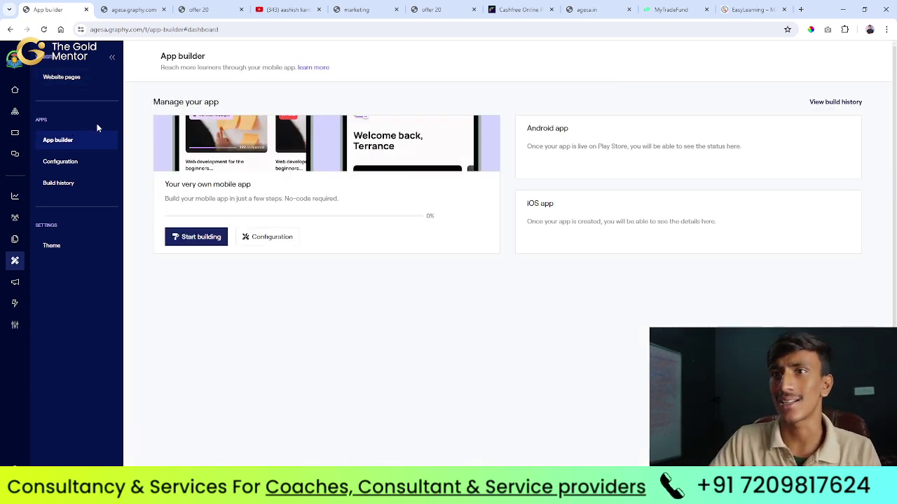
pyautogui.click(202, 238)
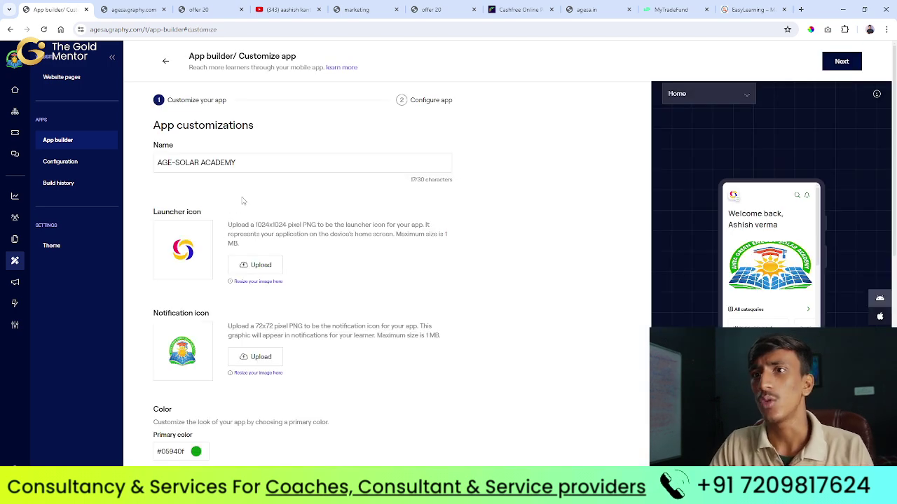
pyautogui.scroll(-6, 242, 201)
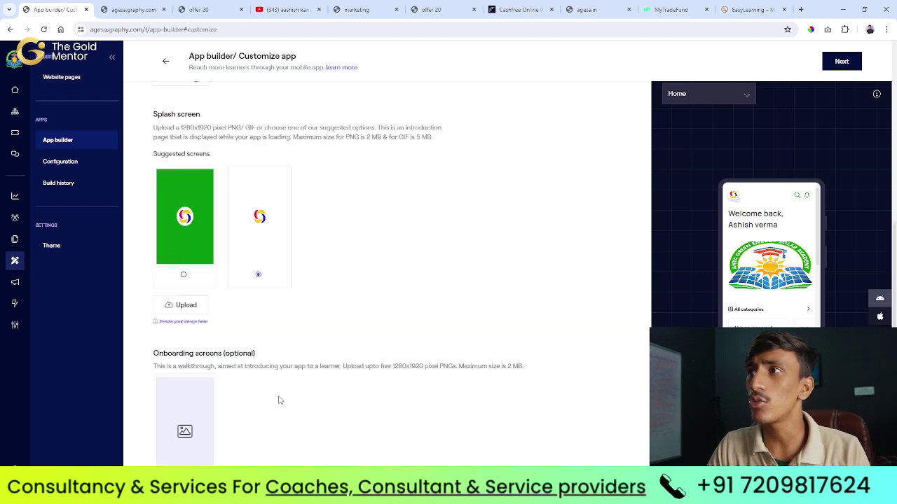
pyautogui.scroll(6, 279, 400)
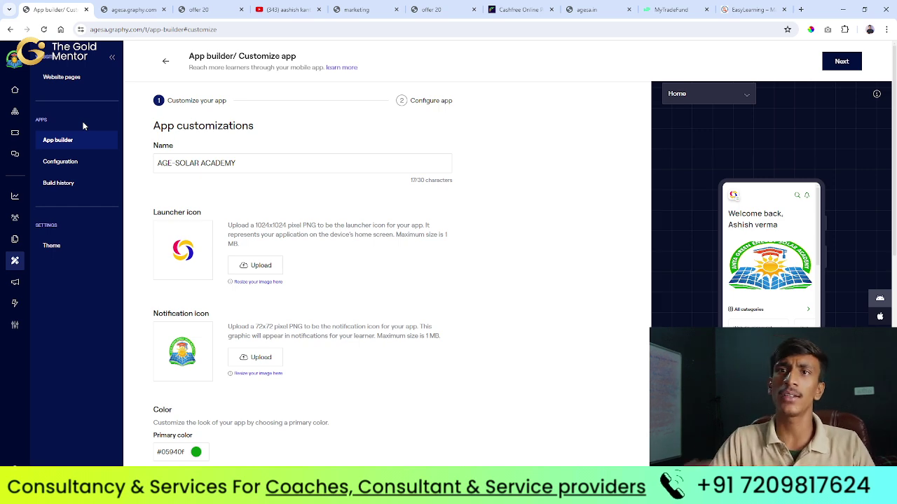
pyautogui.click(71, 165)
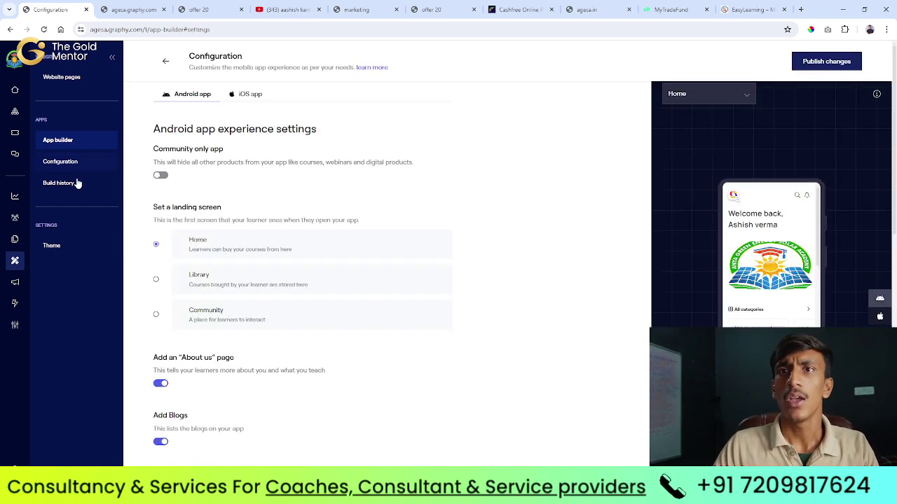
pyautogui.scroll(-10, 384, 304)
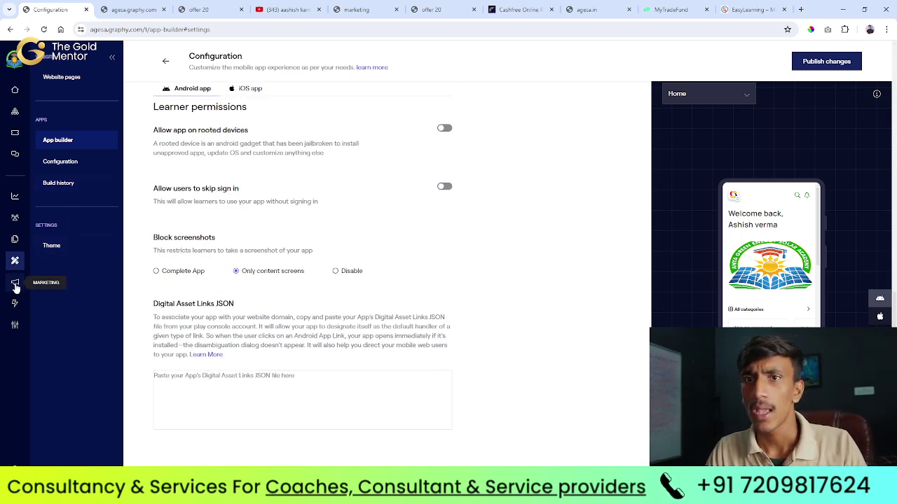
# Step: Review the campaign list in Graphy's marketing section and open the blogs page
pyautogui.click(15, 284)
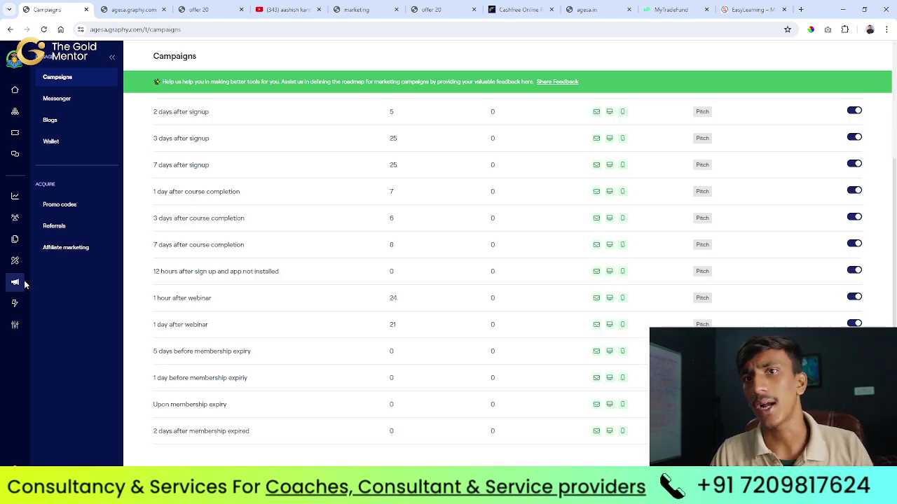
pyautogui.scroll(3, 463, 175)
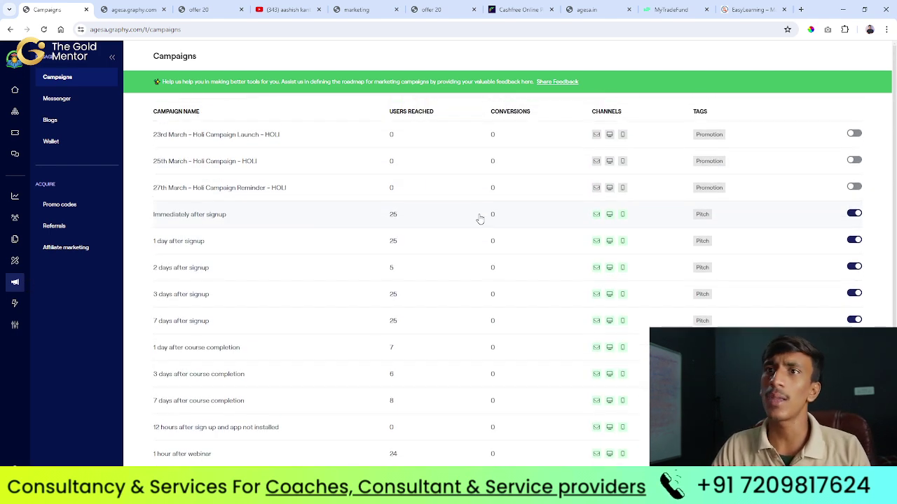
pyautogui.scroll(-3, 352, 292)
pyautogui.click(73, 117)
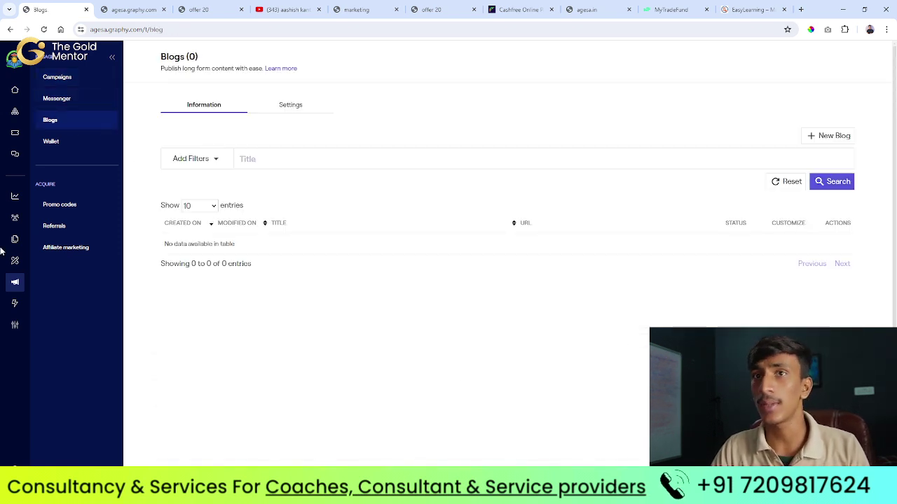
# Step: Go through the fields of a new promo code, entering a minimum product value of 0, and close the form without saving
pyautogui.click(78, 208)
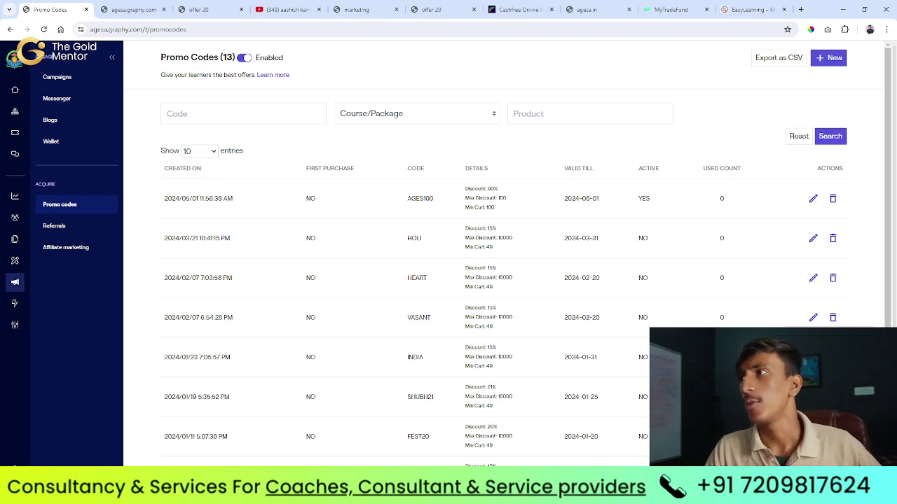
pyautogui.click(824, 60)
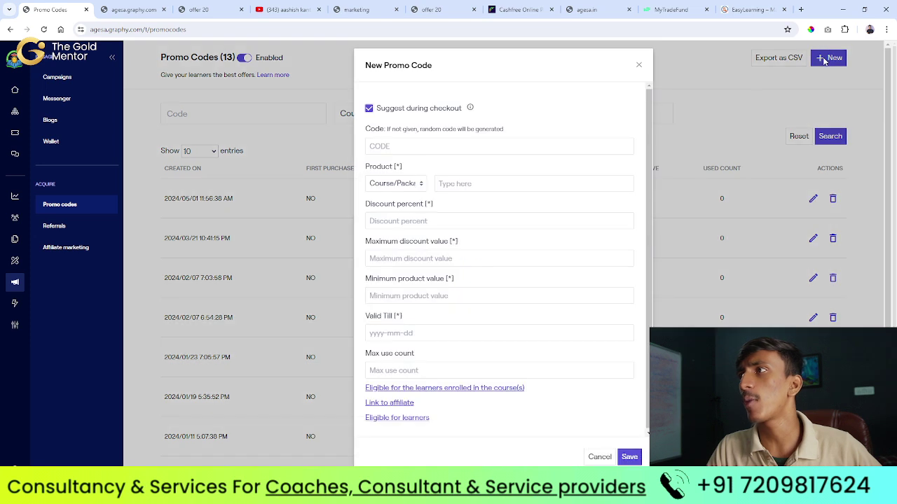
pyautogui.click(400, 150)
pyautogui.click(454, 182)
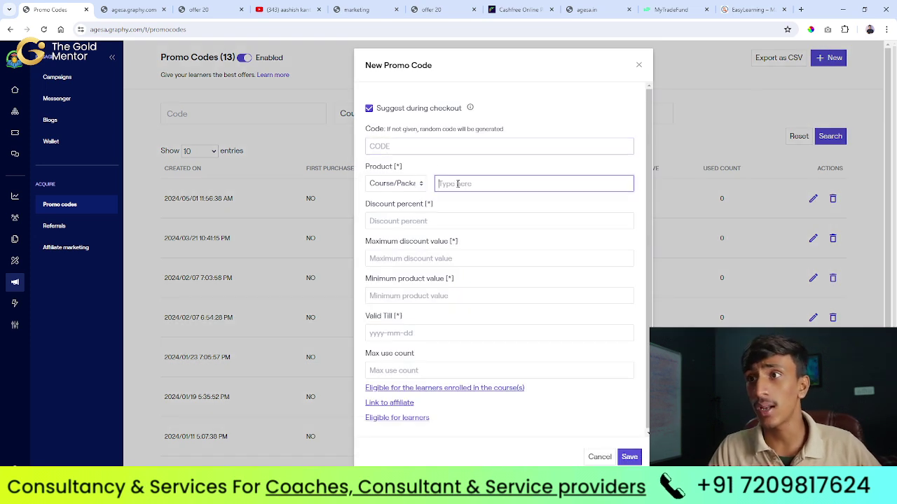
pyautogui.click(421, 223)
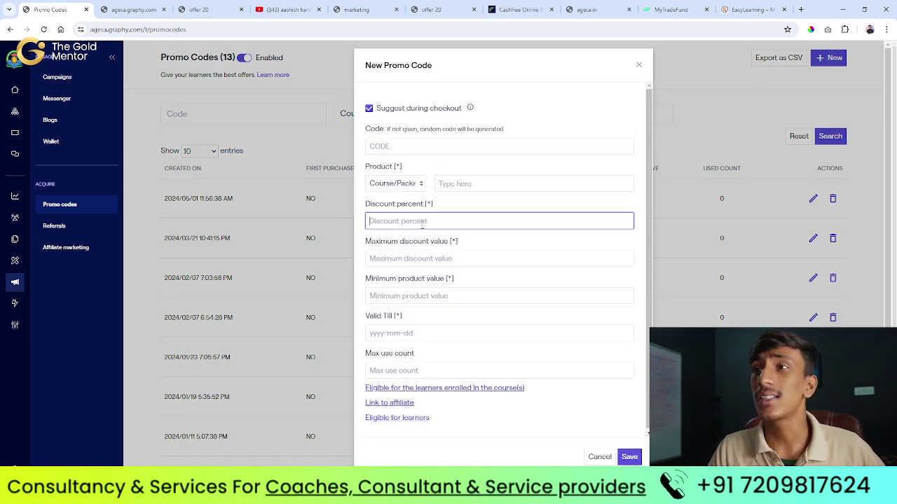
pyautogui.click(445, 259)
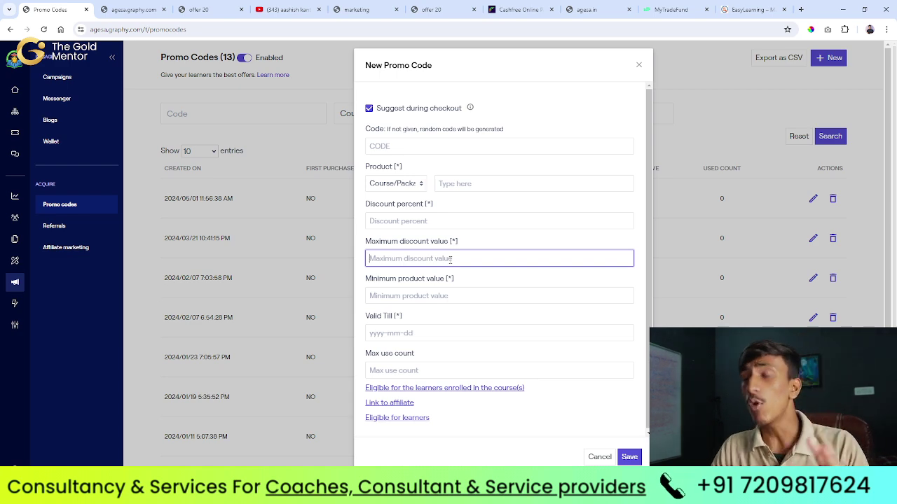
pyautogui.click(442, 295)
pyautogui.write('0')
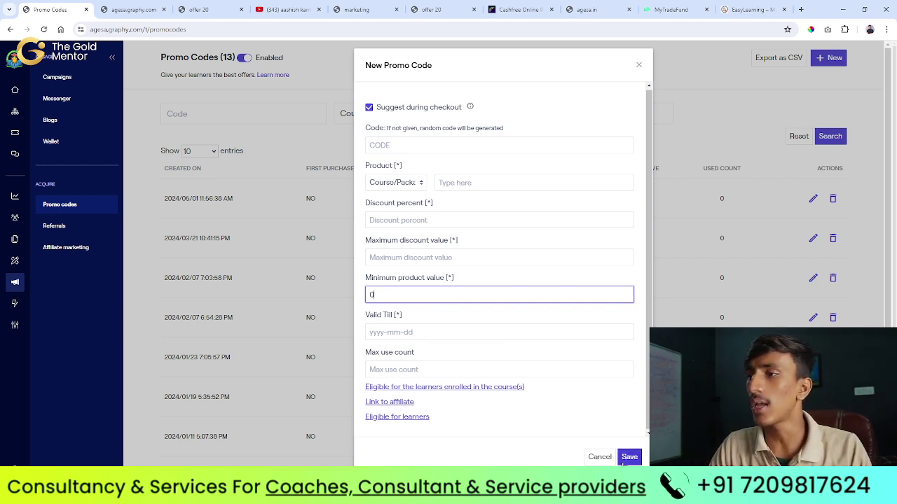
pyautogui.click(638, 64)
# Step: View the referral settings and open the affiliate marketing settings
pyautogui.click(54, 226)
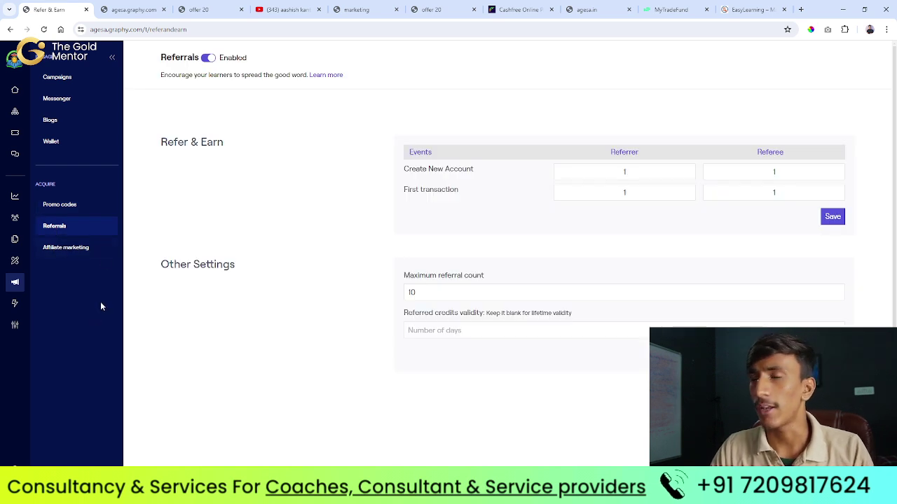
pyautogui.click(95, 248)
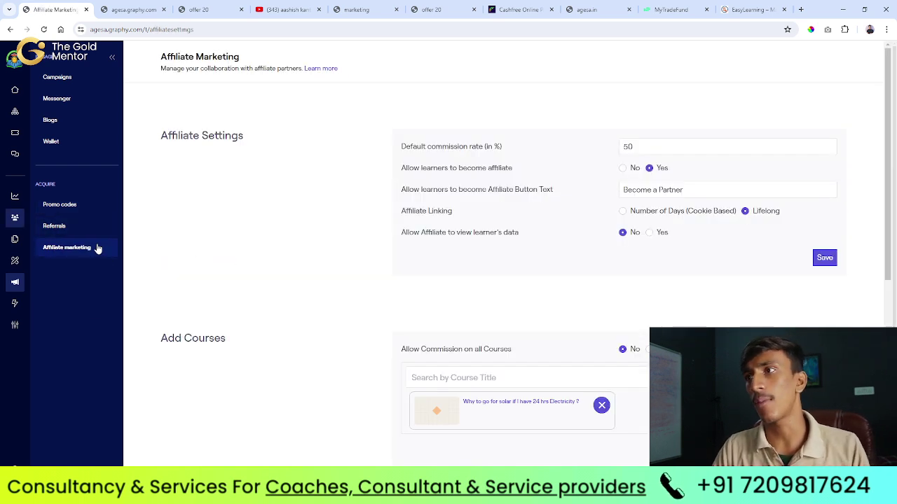
# Step: Review the affiliate commission, course and terms and conditions settings, and open the third-party integrations page
pyautogui.click(644, 146)
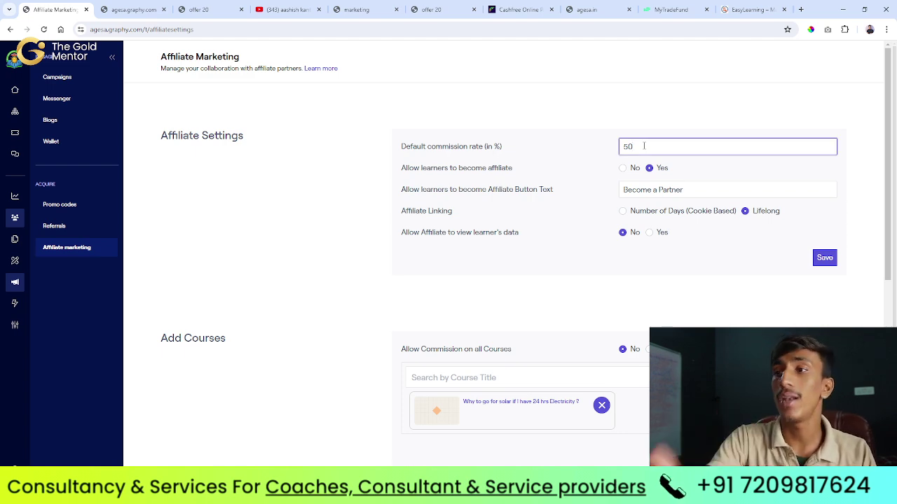
pyautogui.scroll(-2, 224, 395)
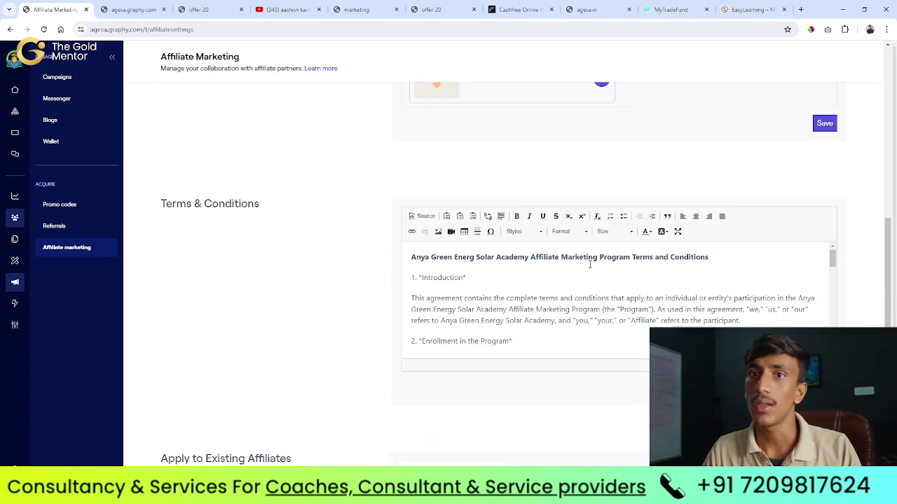
pyautogui.scroll(-5, 591, 260)
pyautogui.scroll(-2, 280, 280)
pyautogui.click(19, 308)
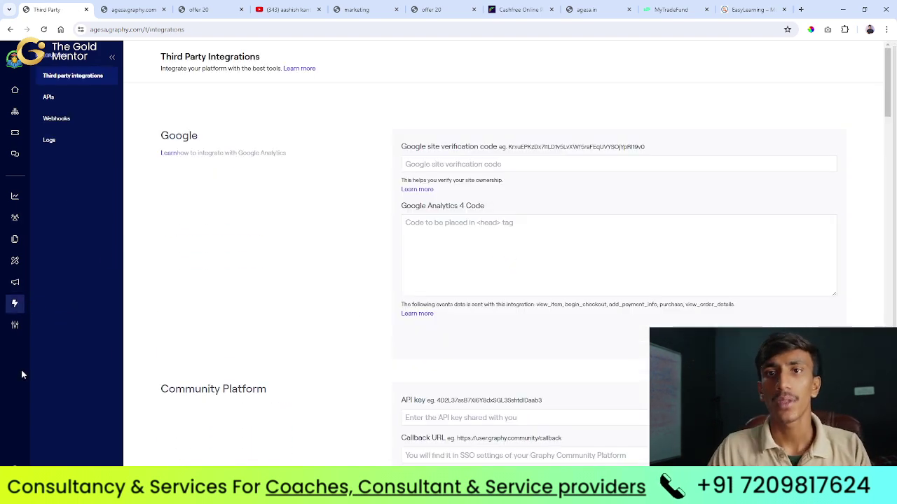
# Step: Open the domain management settings, view the CNAME domain linking form and close it without entering a domain
pyautogui.click(14, 325)
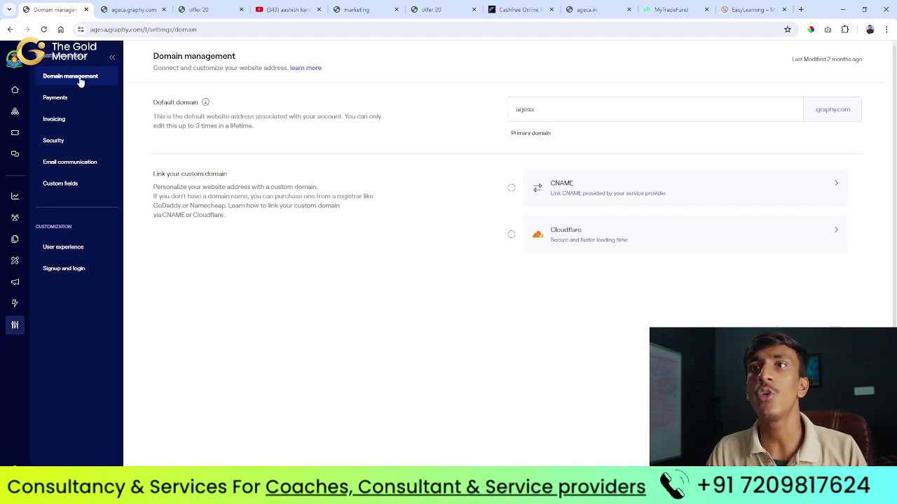
pyautogui.click(512, 189)
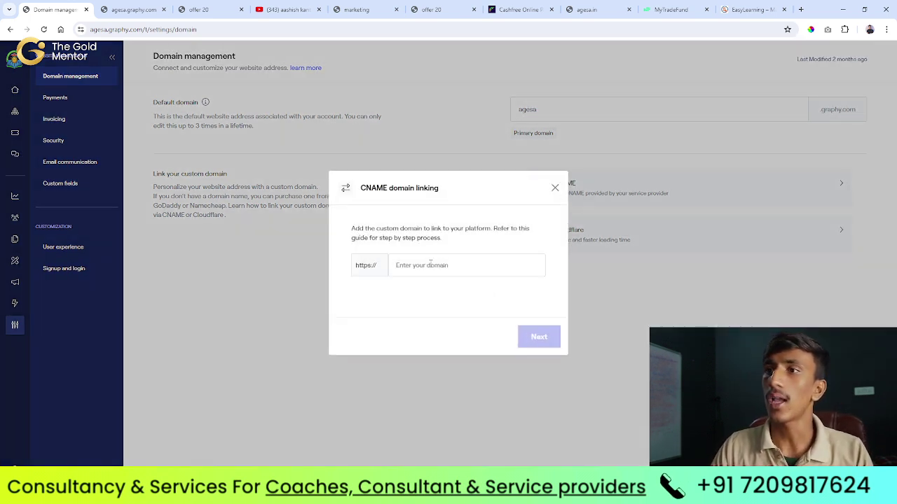
pyautogui.click(432, 263)
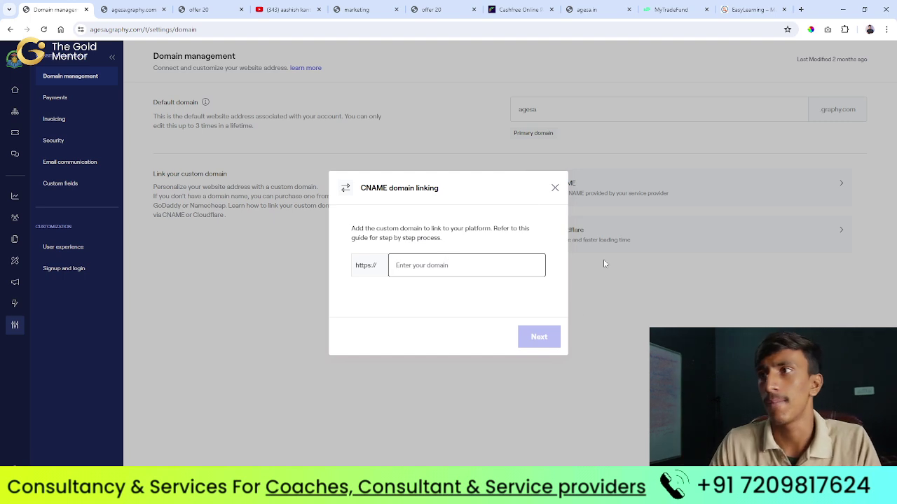
pyautogui.click(555, 189)
# Step: Review the bank account verification fields in the payment settings and view the payment gateway options without changing the selection
pyautogui.click(102, 105)
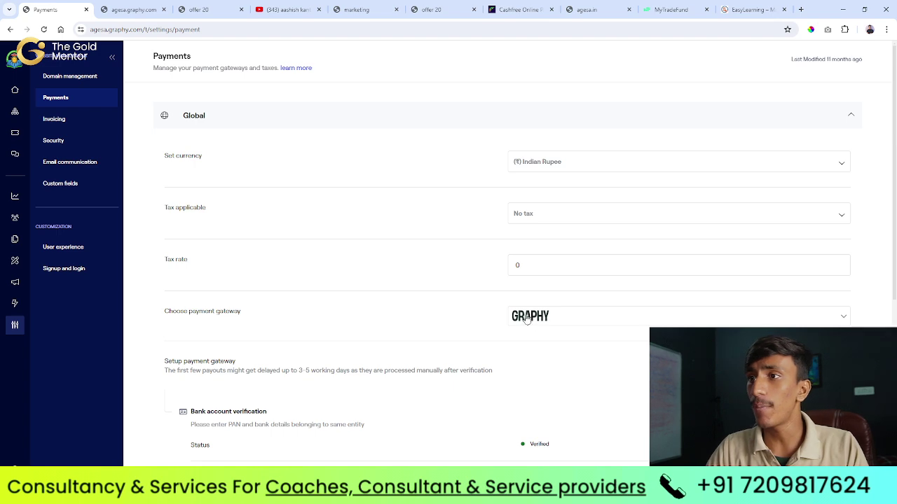
pyautogui.scroll(-3, 525, 326)
pyautogui.moveTo(193, 287); pyautogui.dragTo(246, 350)
pyautogui.moveTo(208, 406); pyautogui.dragTo(240, 410)
pyautogui.doubleClick(196, 451)
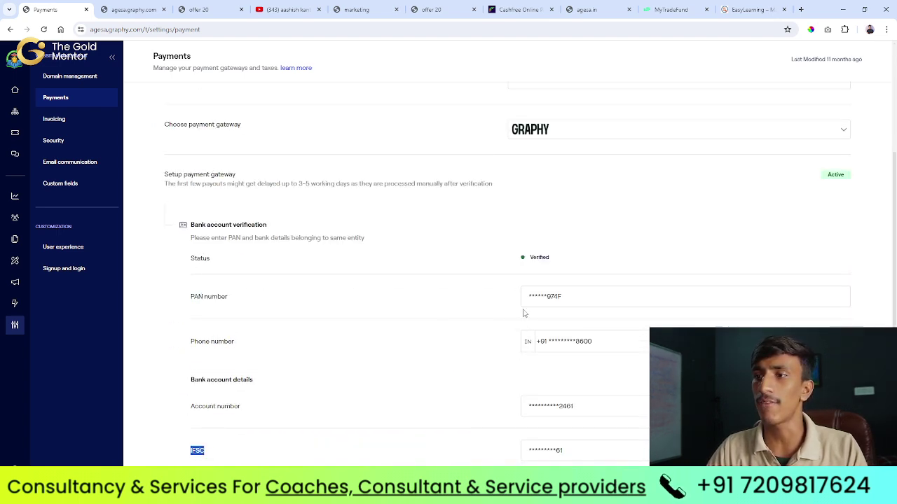
pyautogui.scroll(3, 630, 352)
pyautogui.click(560, 321)
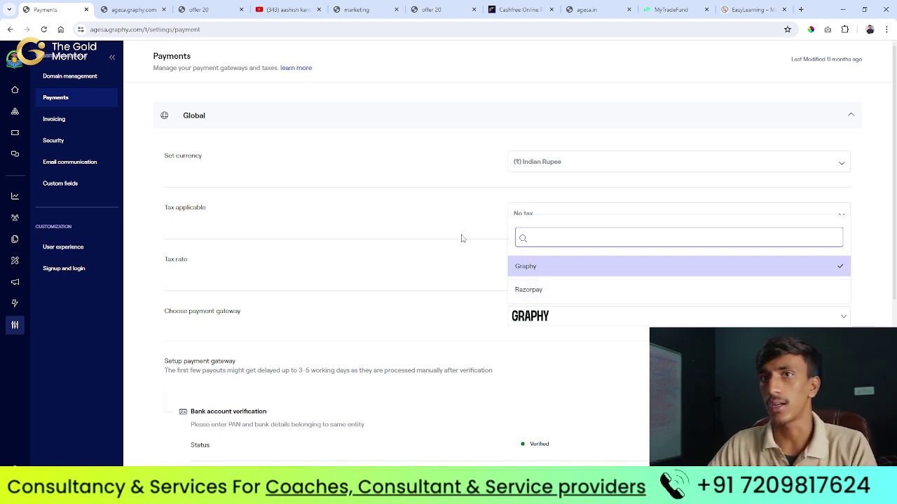
pyautogui.click(461, 333)
# Step: Look through the invoicing settings and examine the sender's name and reply inbox in the email communication settings
pyautogui.click(62, 123)
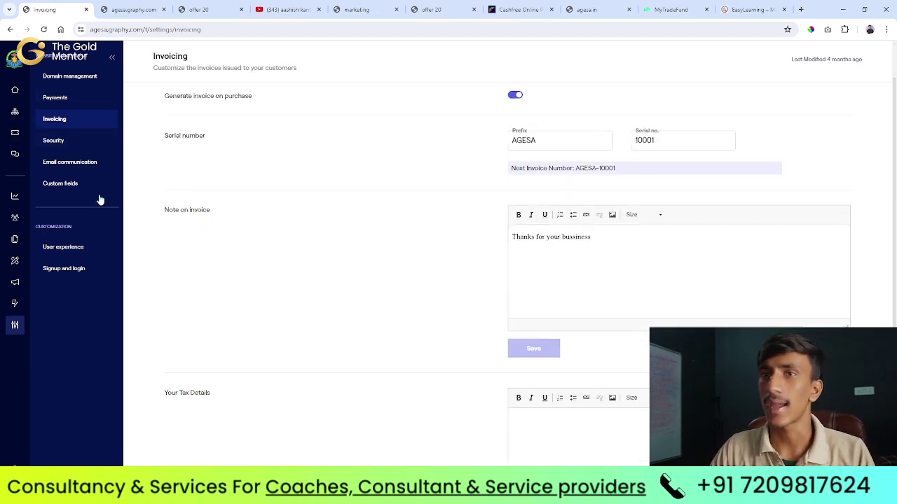
pyautogui.scroll(-3, 577, 327)
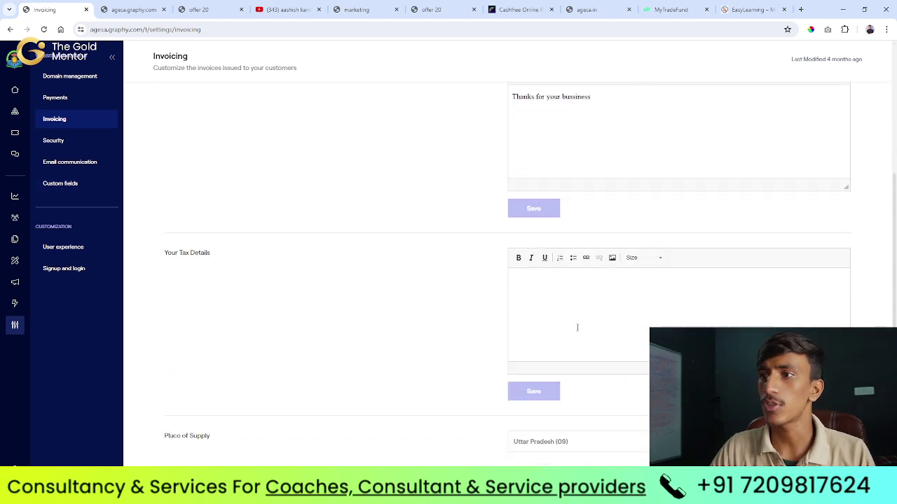
pyautogui.click(67, 168)
pyautogui.doubleClick(563, 145)
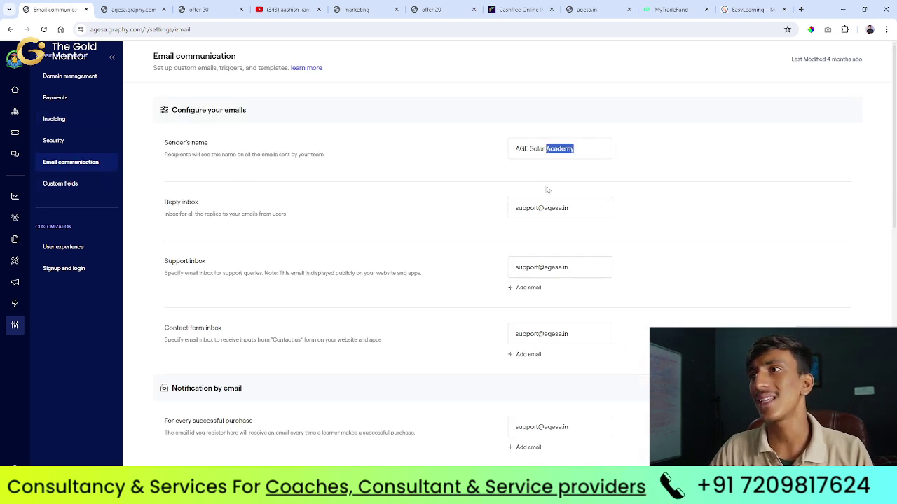
pyautogui.tripleClick(554, 208)
pyautogui.click(536, 150)
pyautogui.tripleClick(535, 150)
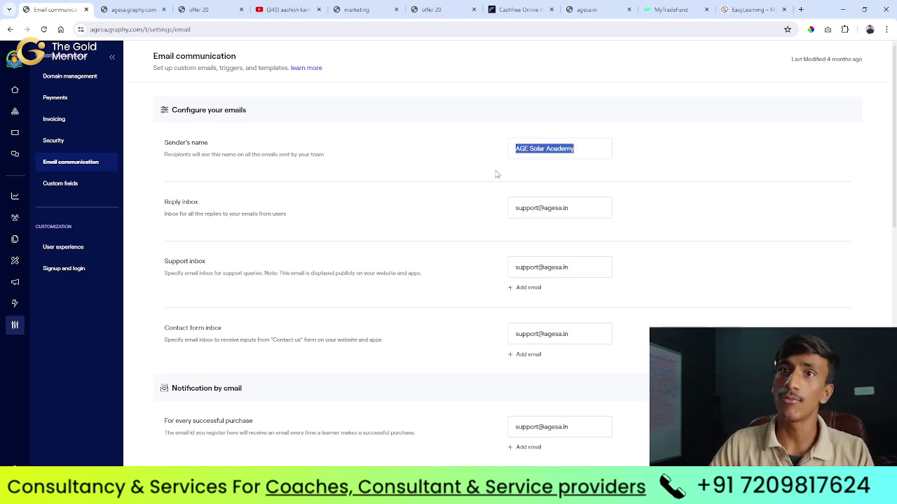
# Step: View the custom fields page and look through the user experience settings down to the device reset section
pyautogui.click(72, 191)
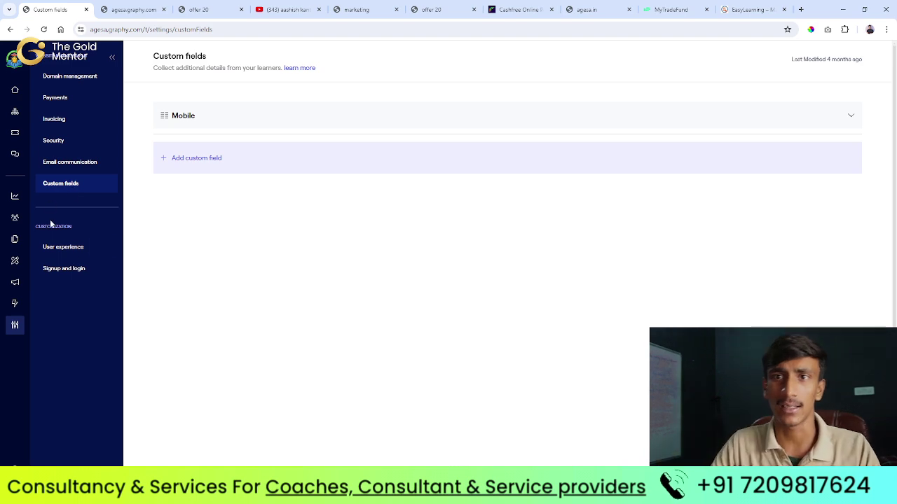
pyautogui.click(80, 252)
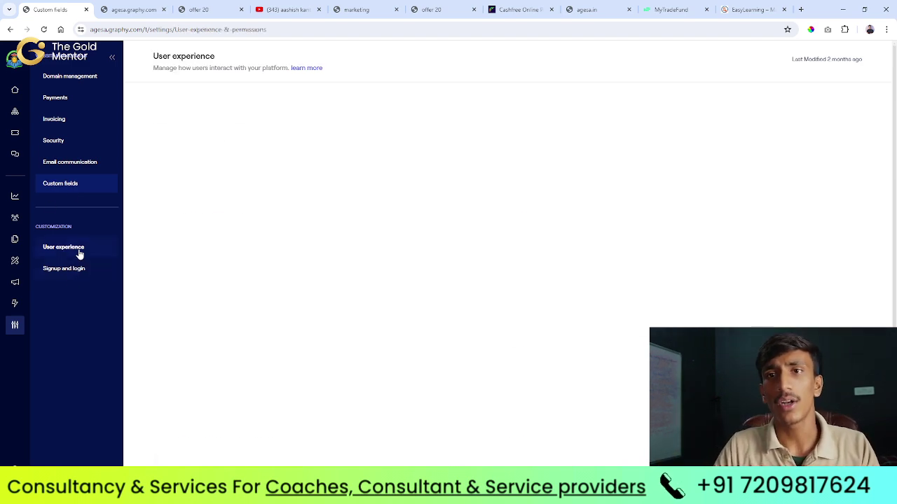
pyautogui.scroll(-3, 519, 280)
pyautogui.scroll(-2, 316, 363)
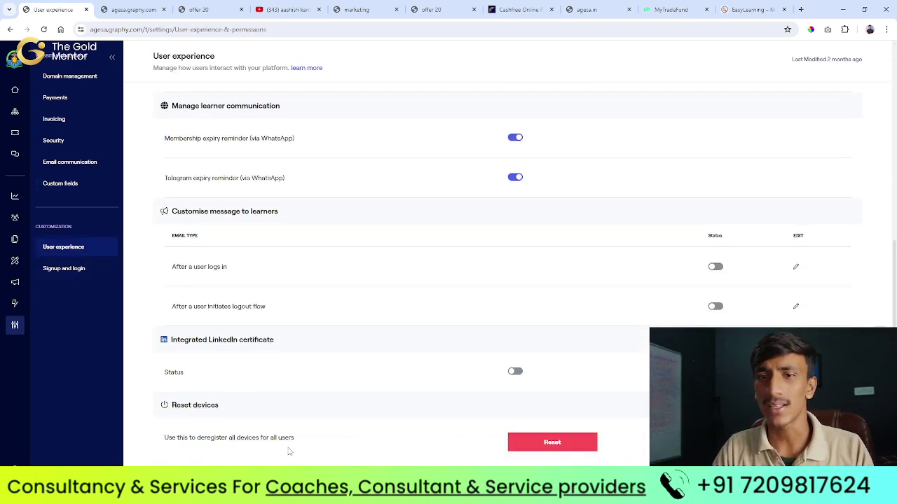